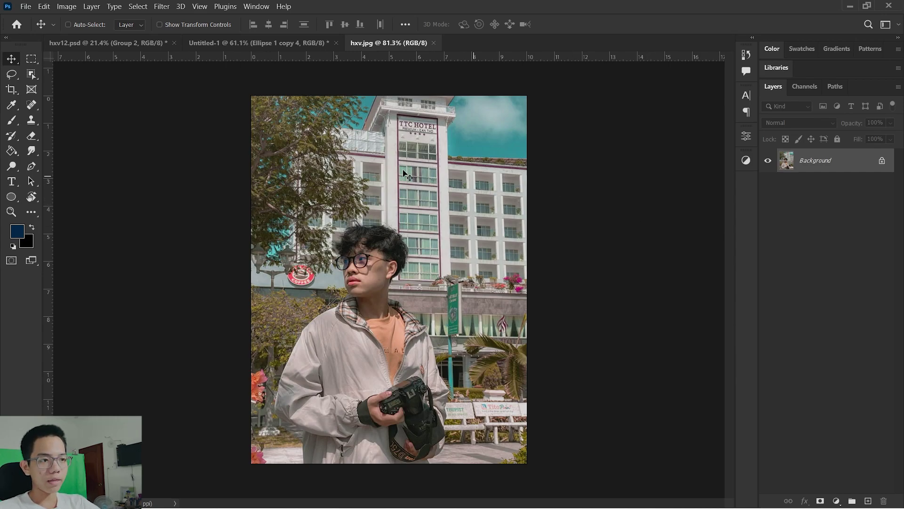
Select the man in the street photo with the Object Selection tool.
{"action": "left_click", "coordinate": [109, 42]}
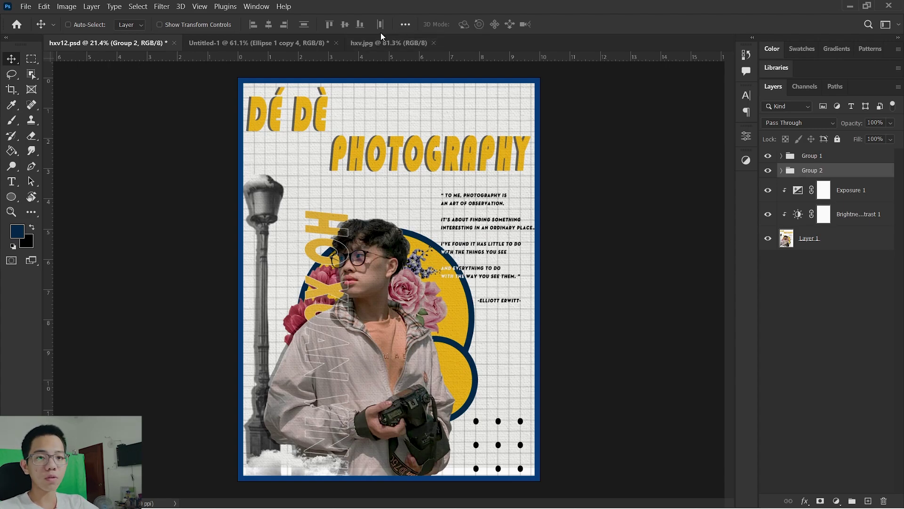
{"action": "left_click", "coordinate": [397, 45]}
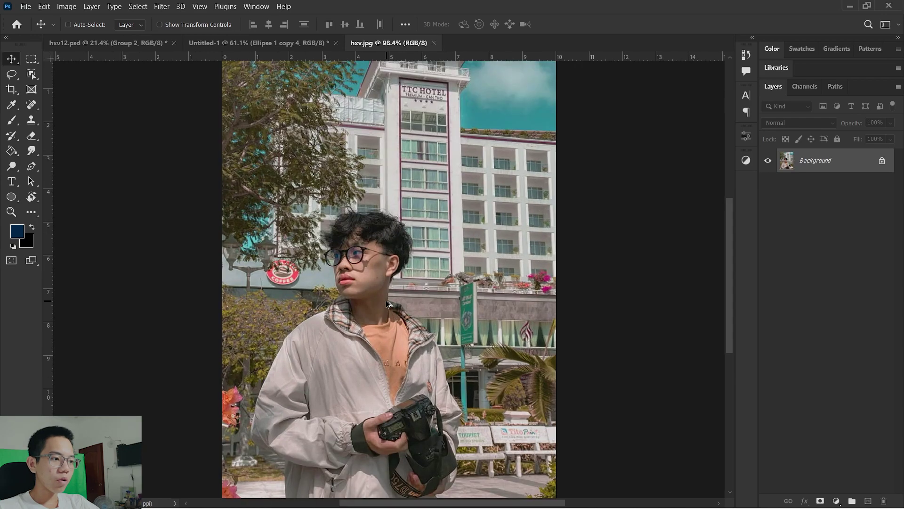
{"action": "left_click", "coordinate": [32, 79]}
{"action": "left_click", "coordinate": [85, 72]}
{"action": "left_click_drag", "start_coordinate": [274, 210], "coordinate": [468, 481]}
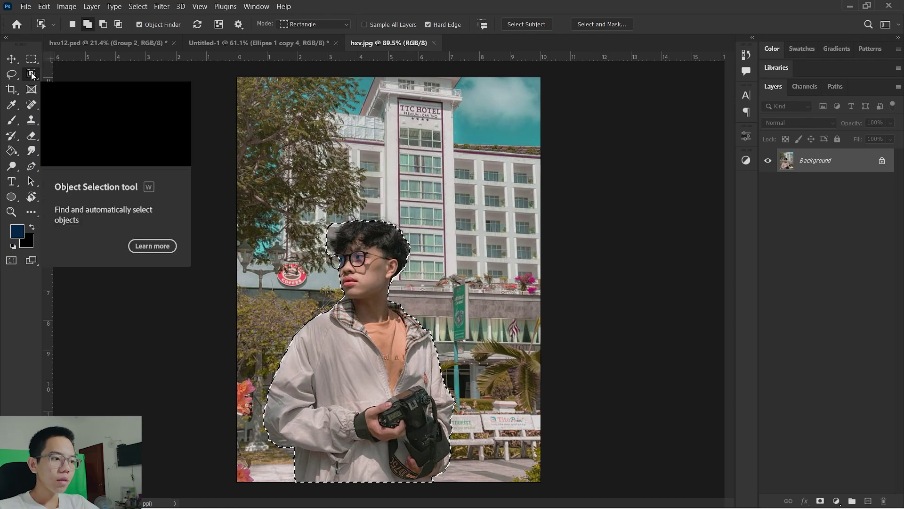
Zoom in and add the man's glasses edge to the selection.
{"action": "scroll", "coordinate": [370, 241], "scroll_direction": "up", "scroll_amount": 3}
{"action": "scroll", "coordinate": [370, 240], "scroll_direction": "down", "scroll_amount": 2}
{"action": "scroll", "coordinate": [370, 240], "scroll_direction": "up", "scroll_amount": 1}
{"action": "scroll", "coordinate": [370, 240], "scroll_direction": "up", "scroll_amount": 5}
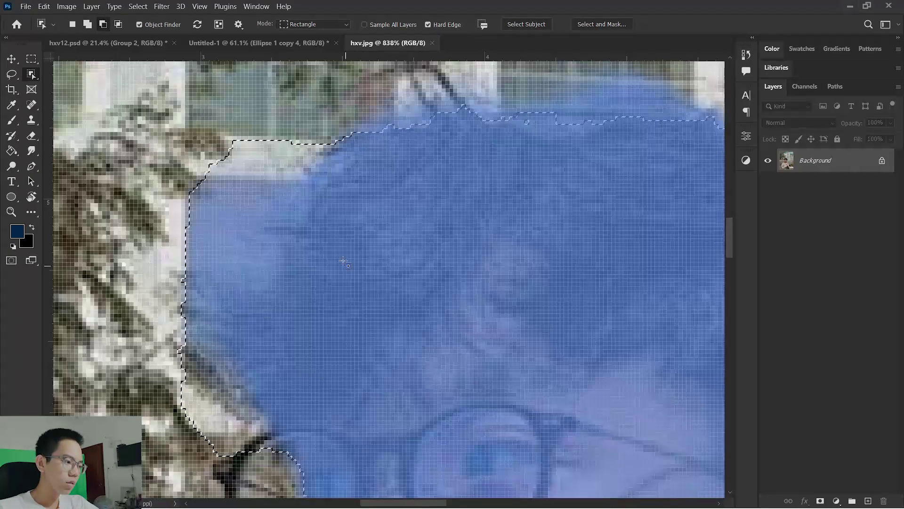
{"action": "scroll", "coordinate": [370, 240], "scroll_direction": "down", "scroll_amount": 3}
{"action": "scroll", "coordinate": [608, 348], "scroll_direction": "up", "scroll_amount": 3}
{"action": "scroll", "coordinate": [609, 349], "scroll_direction": "down", "scroll_amount": 2}
{"action": "scroll", "coordinate": [608, 348], "scroll_direction": "down", "scroll_amount": 5}
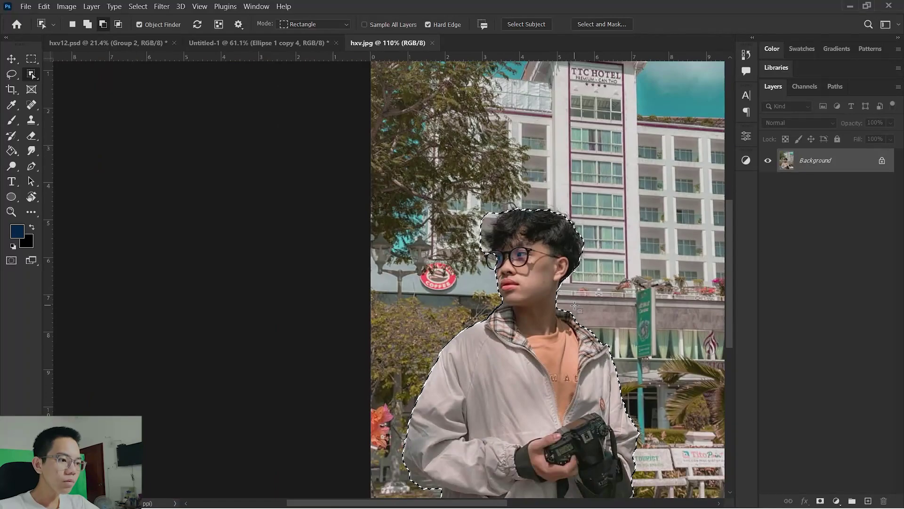
{"action": "scroll", "coordinate": [356, 389], "scroll_direction": "up", "scroll_amount": 4}
{"action": "scroll", "coordinate": [356, 388], "scroll_direction": "up", "scroll_amount": 1}
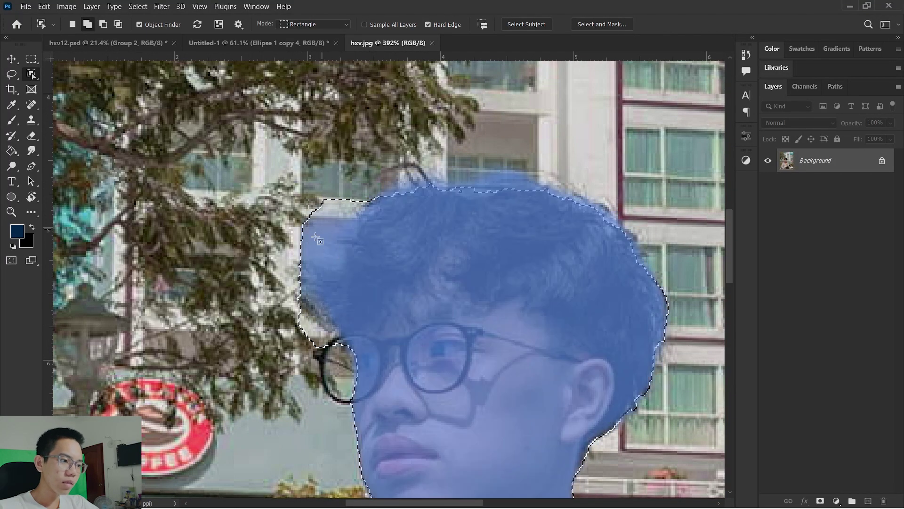
{"action": "left_click_drag", "start_coordinate": [304, 328], "coordinate": [389, 427]}
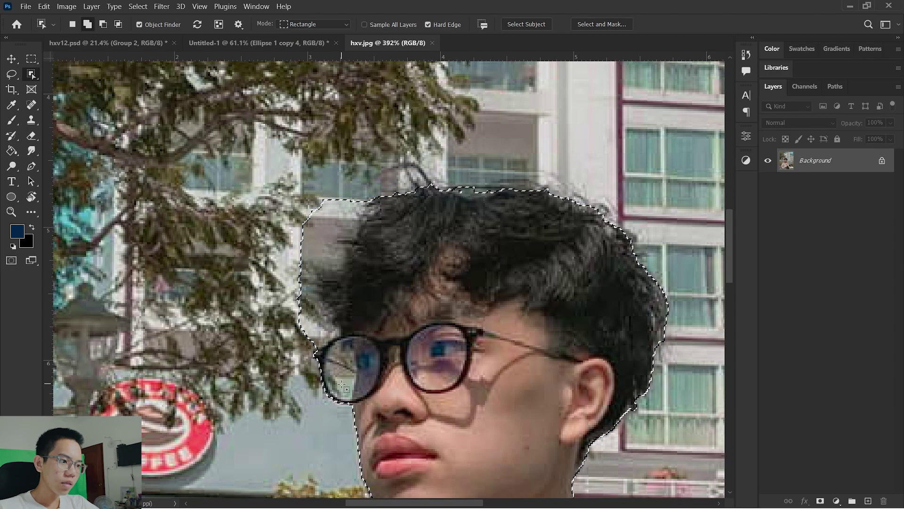
Copy the selected man to a new layer, hide the background photo and add a layer mask.
{"action": "key", "text": "ctrl+j"}
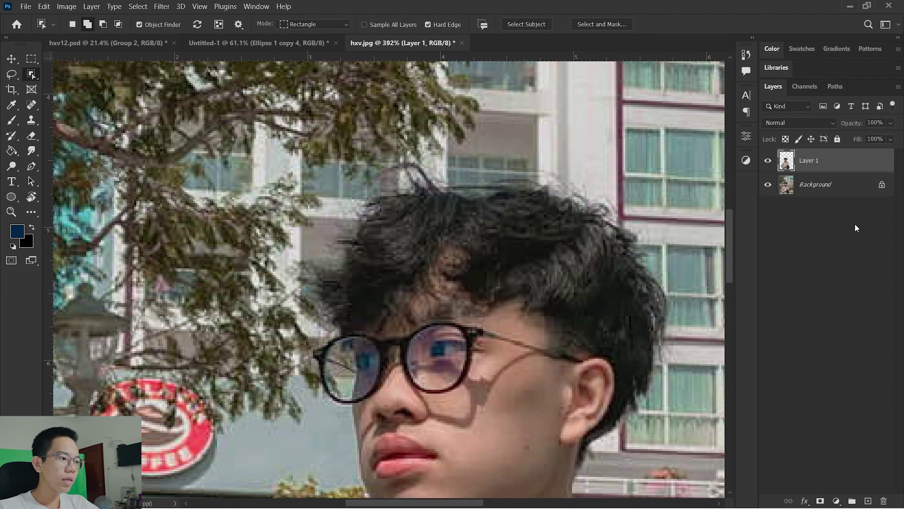
{"action": "left_click", "coordinate": [768, 184]}
{"action": "scroll", "coordinate": [516, 289], "scroll_direction": "down", "scroll_amount": 1}
{"action": "scroll", "coordinate": [515, 288], "scroll_direction": "down", "scroll_amount": 2}
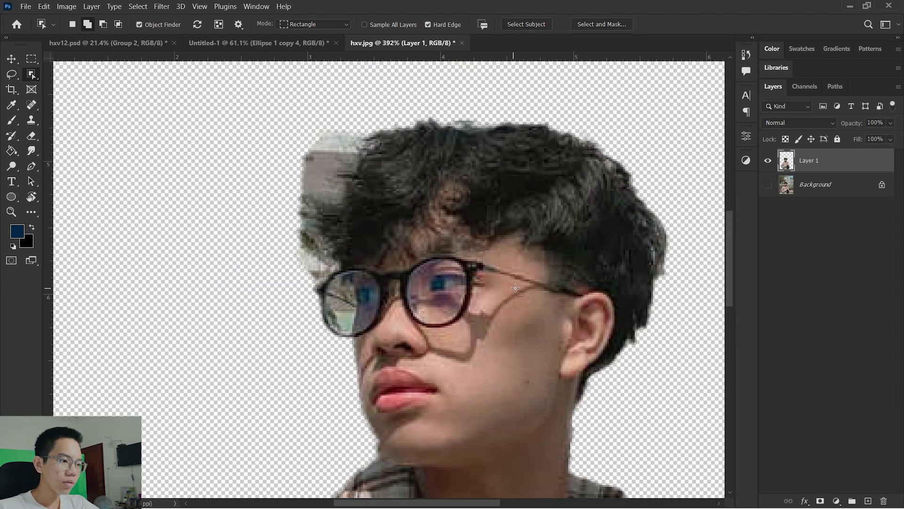
{"action": "key", "text": "ctrl+0"}
{"action": "key", "text": "v"}
{"action": "scroll", "coordinate": [335, 249], "scroll_direction": "up", "scroll_amount": 10}
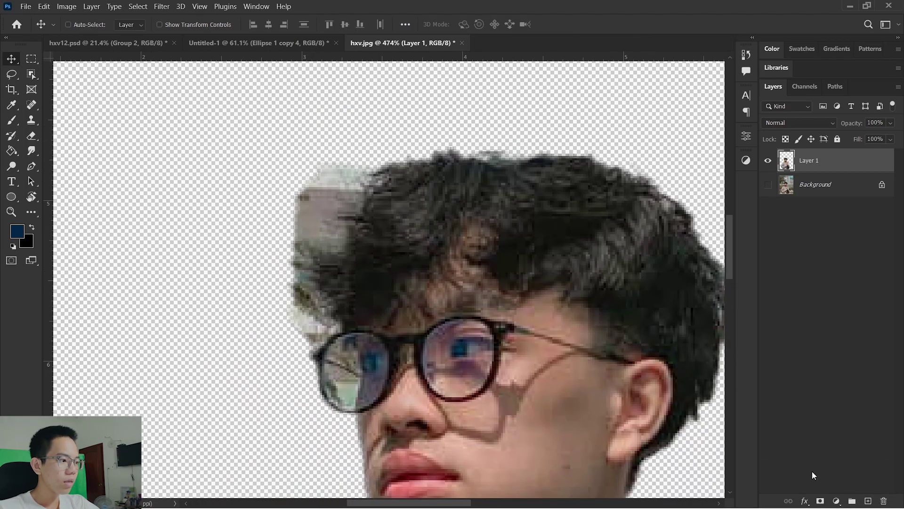
{"action": "left_click", "coordinate": [820, 503]}
{"action": "scroll", "coordinate": [391, 248], "scroll_direction": "up", "scroll_amount": 4}
With a black brush at 13% flow, mask out the grey patch left of the hair.
{"action": "key", "text": "b"}
{"action": "key", "text": "d"}
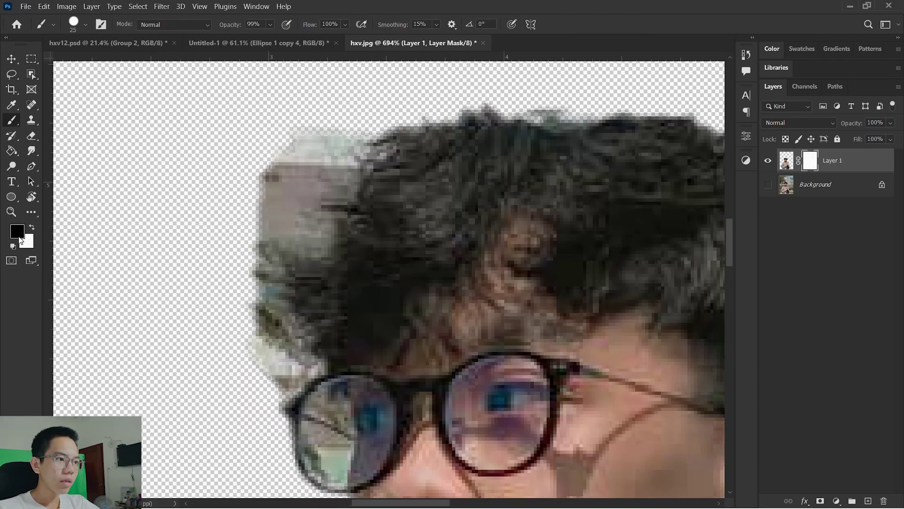
{"action": "left_click_drag", "start_coordinate": [357, 37], "coordinate": [310, 40]}
{"action": "mouse_move", "coordinate": [253, 136]}
{"action": "left_mouse_down"}
{"action": "mouse_move", "coordinate": [297, 145]}
{"action": "mouse_move", "coordinate": [313, 165]}
{"action": "mouse_move", "coordinate": [298, 172]}
{"action": "mouse_move", "coordinate": [238, 299]}
{"action": "mouse_move", "coordinate": [241, 339]}
{"action": "mouse_move", "coordinate": [301, 216]}
{"action": "left_mouse_up"}
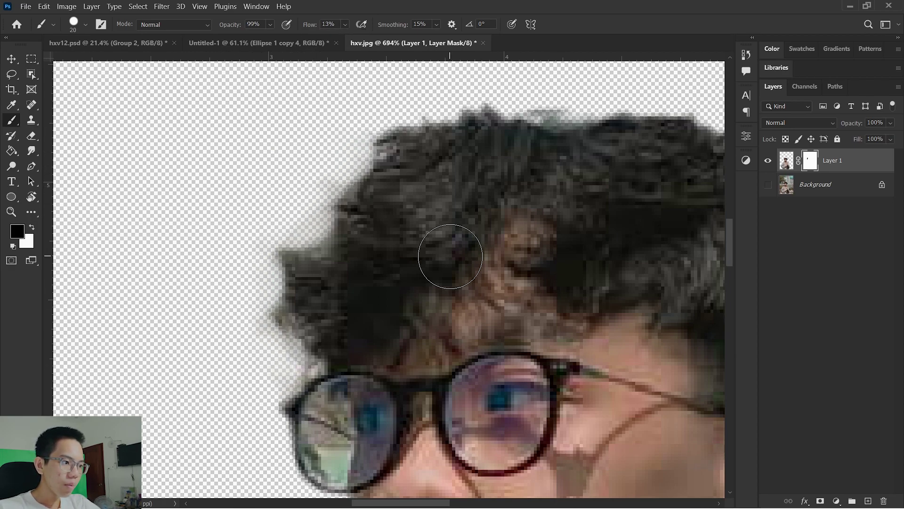
{"action": "scroll", "coordinate": [450, 256], "scroll_direction": "down", "scroll_amount": 5}
{"action": "scroll", "coordinate": [616, 289], "scroll_direction": "up", "scroll_amount": 5}
{"action": "scroll", "coordinate": [428, 388], "scroll_direction": "up", "scroll_amount": 1}
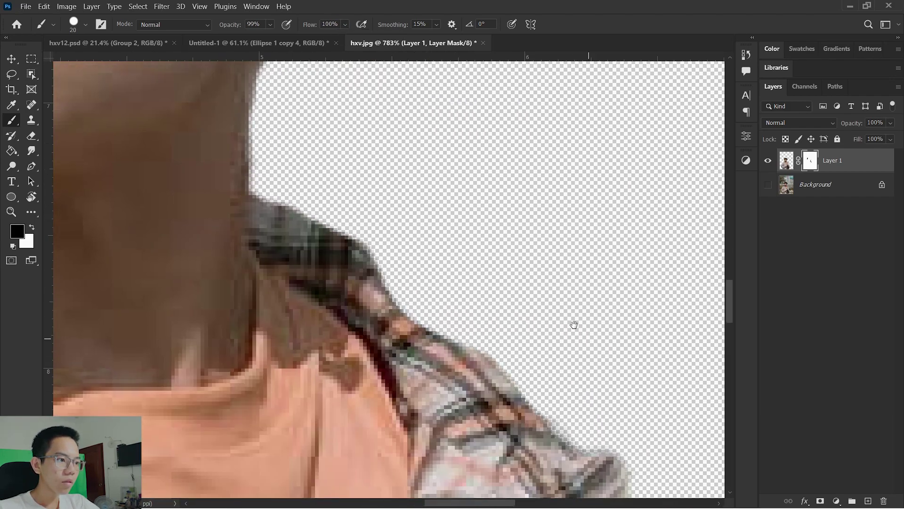
{"action": "scroll", "coordinate": [471, 255], "scroll_direction": "down", "scroll_amount": 5}
{"action": "scroll", "coordinate": [471, 254], "scroll_direction": "right", "scroll_amount": 5}
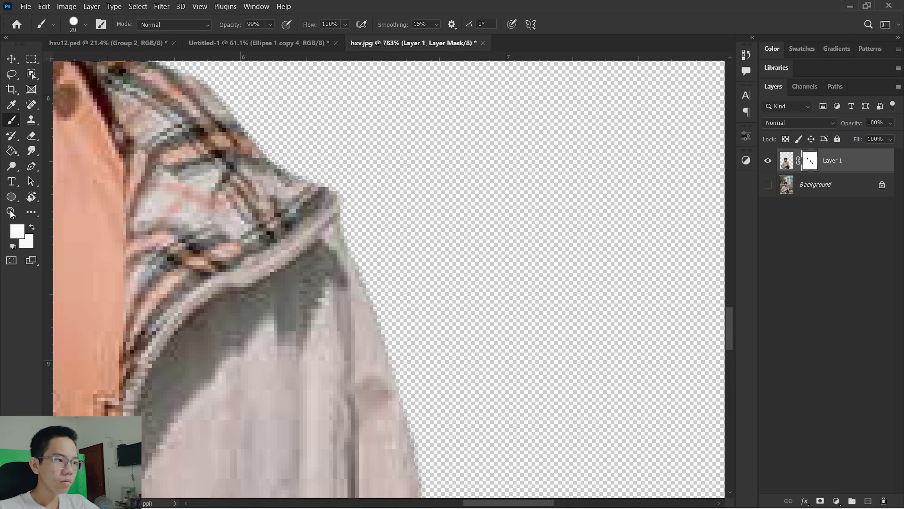
Reset the paint colour to black and pan to the camera body and bottom image edge.
{"action": "left_click", "coordinate": [16, 230]}
{"action": "left_click", "coordinate": [801, 268]}
{"action": "scroll", "coordinate": [402, 161], "scroll_direction": "down", "scroll_amount": 2}
{"action": "scroll", "coordinate": [507, 413], "scroll_direction": "down", "scroll_amount": 5}
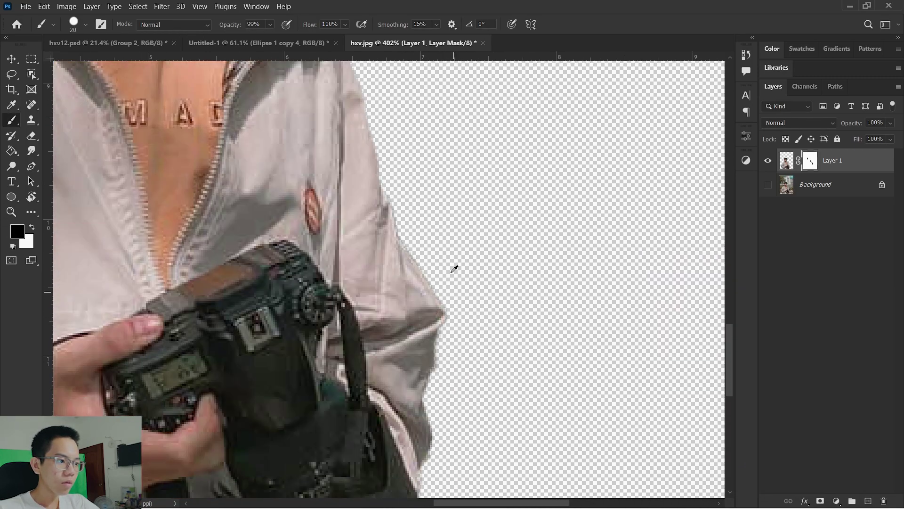
{"action": "scroll", "coordinate": [455, 262], "scroll_direction": "up", "scroll_amount": 5}
{"action": "scroll", "coordinate": [485, 380], "scroll_direction": "down", "scroll_amount": 3}
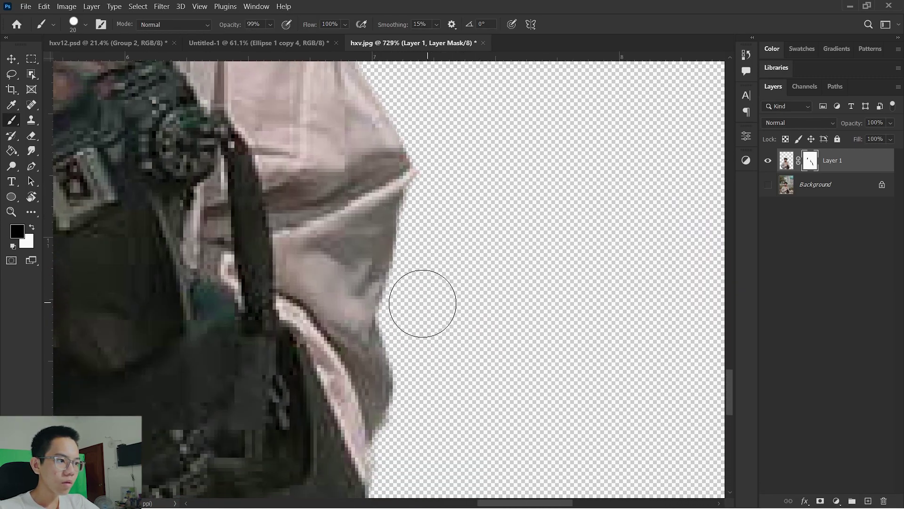
{"action": "left_click_drag", "start_coordinate": [464, 401], "coordinate": [471, 147]}
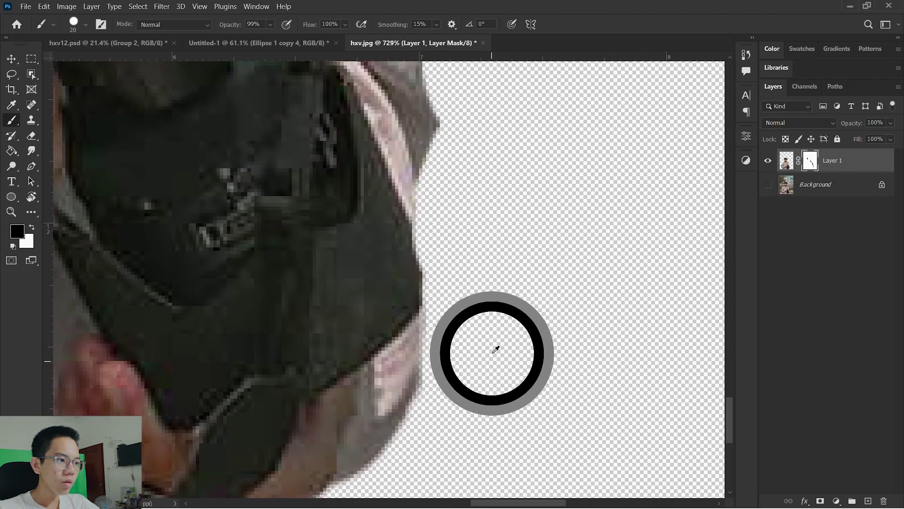
{"action": "left_click_drag", "start_coordinate": [464, 322], "coordinate": [480, 127]}
{"action": "scroll", "coordinate": [331, 357], "scroll_direction": "down", "scroll_amount": 4}
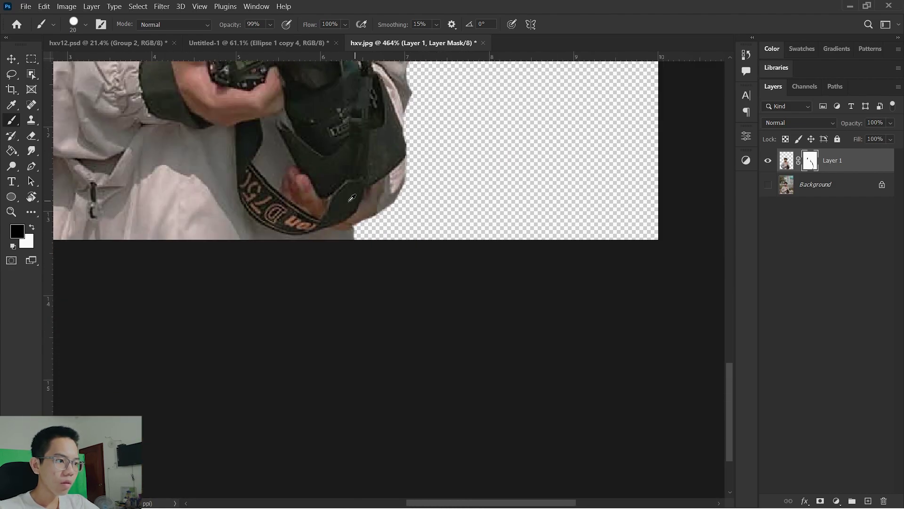
{"action": "scroll", "coordinate": [331, 357], "scroll_direction": "down", "scroll_amount": 3}
{"action": "scroll", "coordinate": [349, 238], "scroll_direction": "up", "scroll_amount": 6}
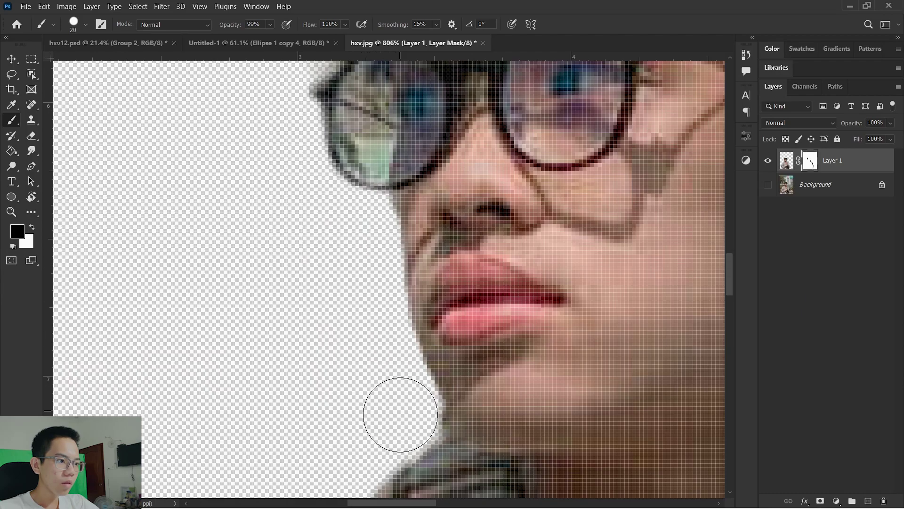
Shrink the brush to 2 px and mask out the background showing through the left lens.
{"action": "right_click", "coordinate": [353, 232], "text": "alt"}
{"action": "scroll", "coordinate": [404, 202], "scroll_direction": "up", "scroll_amount": 2}
{"action": "scroll", "coordinate": [414, 203], "scroll_direction": "down", "scroll_amount": 2}
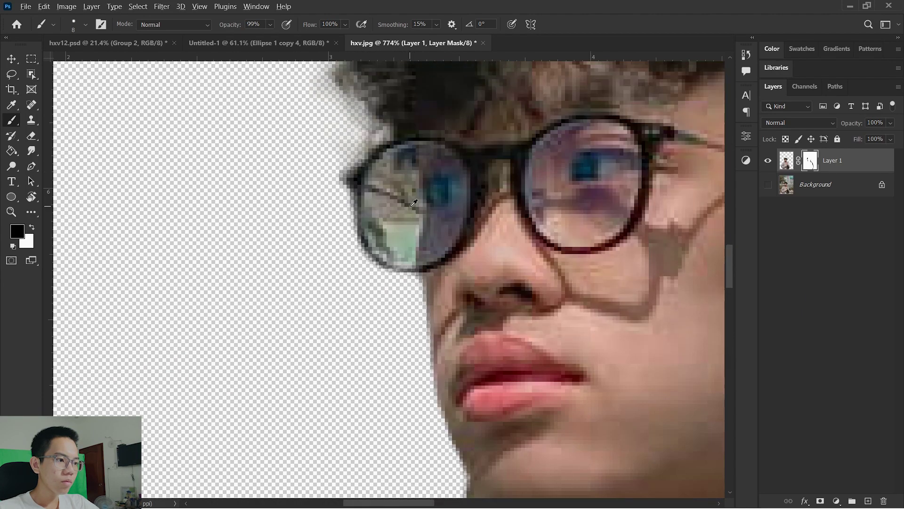
{"action": "scroll", "coordinate": [414, 202], "scroll_direction": "up", "scroll_amount": 5}
{"action": "right_click", "coordinate": [394, 234], "text": "alt"}
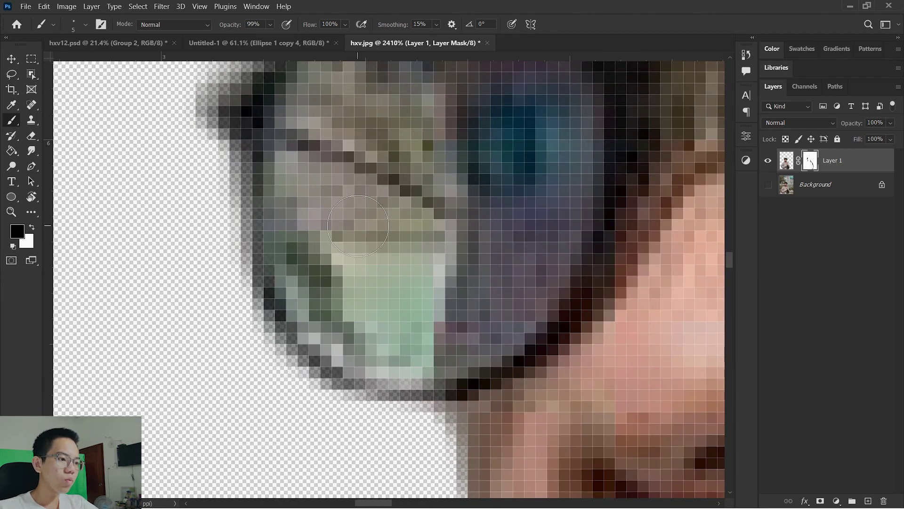
{"action": "right_click", "coordinate": [358, 226], "text": "alt"}
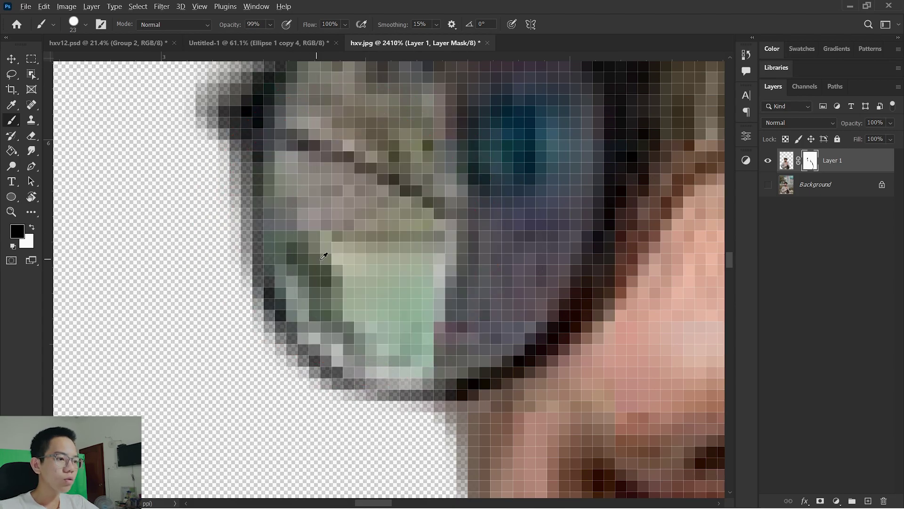
{"action": "right_click", "coordinate": [399, 221], "text": "alt"}
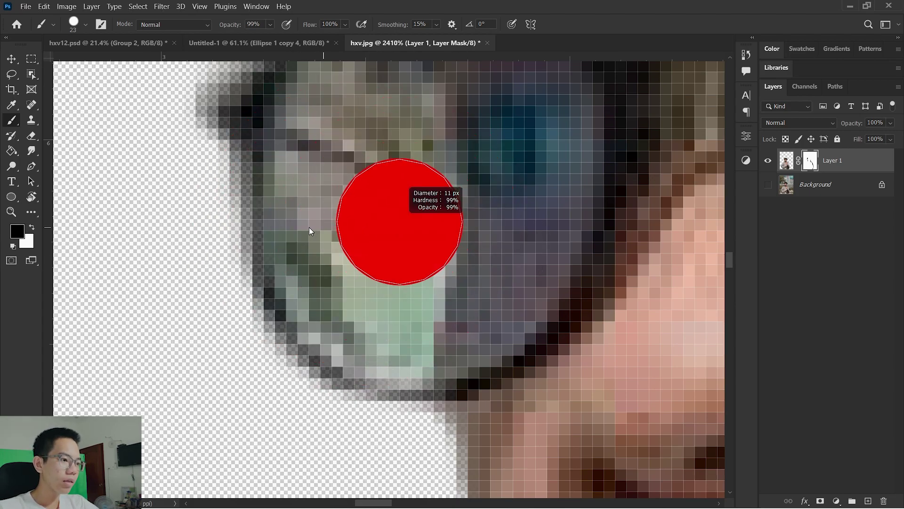
{"action": "right_click", "coordinate": [399, 221], "text": "alt"}
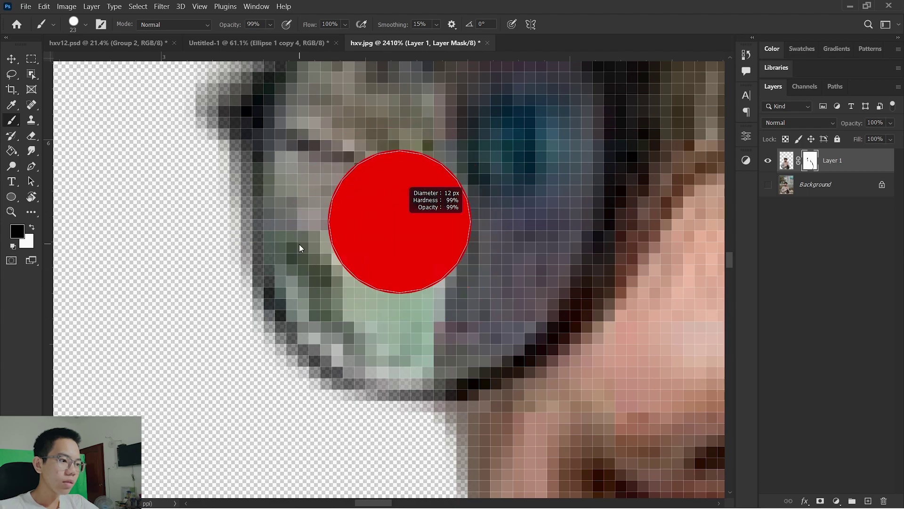
{"action": "mouse_move", "coordinate": [286, 171]}
{"action": "left_mouse_down"}
{"action": "mouse_move", "coordinate": [329, 271]}
{"action": "mouse_move", "coordinate": [333, 232]}
{"action": "mouse_move", "coordinate": [390, 323]}
{"action": "mouse_move", "coordinate": [370, 329]}
{"action": "left_mouse_up"}
Mask out the remaining background visible inside the lens.
{"action": "scroll", "coordinate": [370, 329], "scroll_direction": "down", "scroll_amount": 3, "text": "alt"}
{"action": "scroll", "coordinate": [407, 267], "scroll_direction": "down", "scroll_amount": 2, "text": "alt"}
{"action": "scroll", "coordinate": [358, 245], "scroll_direction": "up", "scroll_amount": 5, "text": "alt"}
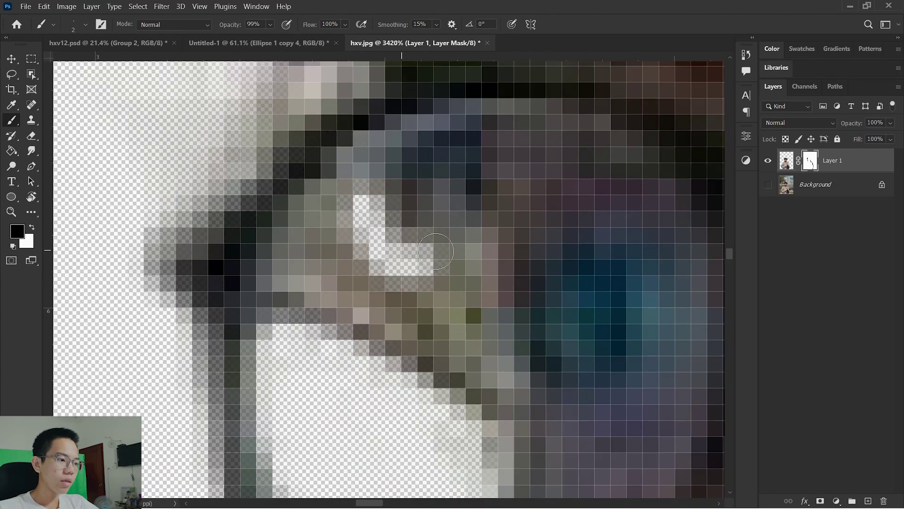
{"action": "mouse_move", "coordinate": [424, 245]}
{"action": "left_mouse_down"}
{"action": "mouse_move", "coordinate": [358, 306]}
{"action": "mouse_move", "coordinate": [306, 245]}
{"action": "left_mouse_up"}
{"action": "scroll", "coordinate": [307, 245], "scroll_direction": "down", "scroll_amount": 3, "text": "alt"}
{"action": "scroll", "coordinate": [307, 245], "scroll_direction": "down", "scroll_amount": 5, "text": "alt"}
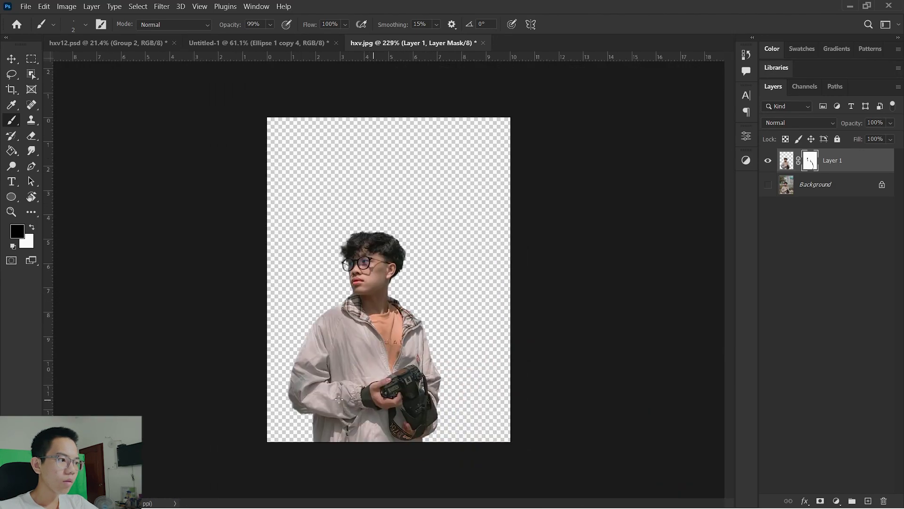
{"action": "scroll", "coordinate": [282, 152], "scroll_direction": "up", "scroll_amount": 5, "text": "alt"}
{"action": "scroll", "coordinate": [279, 342], "scroll_direction": "up", "scroll_amount": 2, "text": "alt"}
{"action": "scroll", "coordinate": [279, 342], "scroll_direction": "down", "scroll_amount": 5, "text": "alt"}
{"action": "scroll", "coordinate": [425, 292], "scroll_direction": "up", "scroll_amount": 5, "text": "alt"}
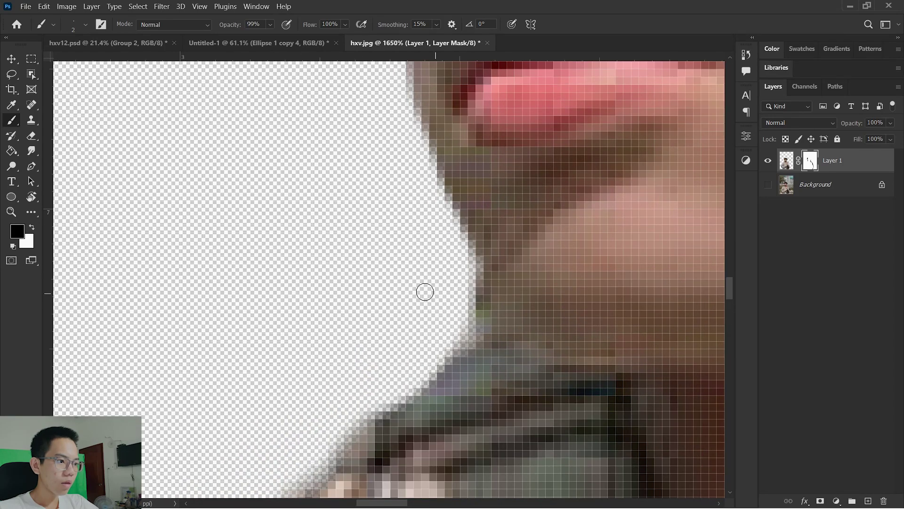
Pan along the shirt's shoulder and lower edges to check the mask.
{"action": "mouse_move", "coordinate": [446, 320]}
{"action": "left_mouse_down"}
{"action": "mouse_move", "coordinate": [437, 196]}
{"action": "mouse_move", "coordinate": [392, 238]}
{"action": "left_mouse_up"}
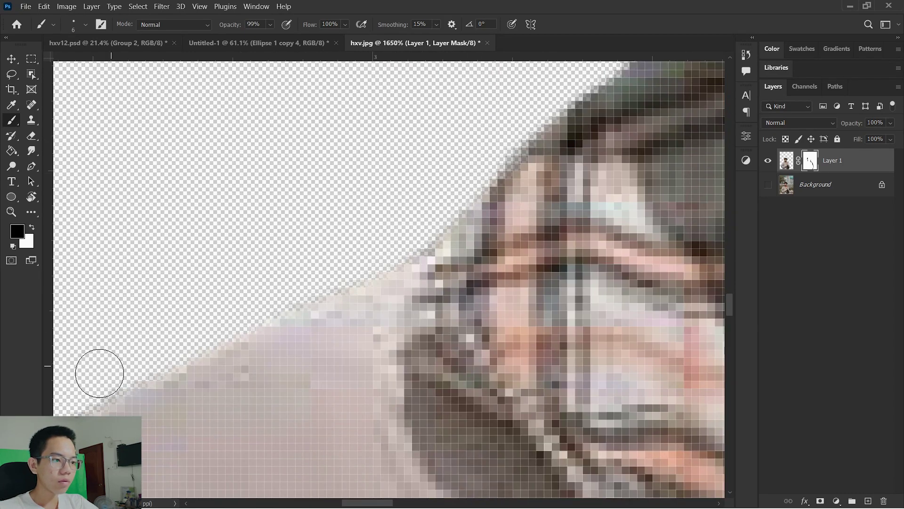
{"action": "left_click_drag", "start_coordinate": [97, 370], "coordinate": [534, 91]}
{"action": "left_click_drag", "start_coordinate": [227, 304], "coordinate": [662, 139]}
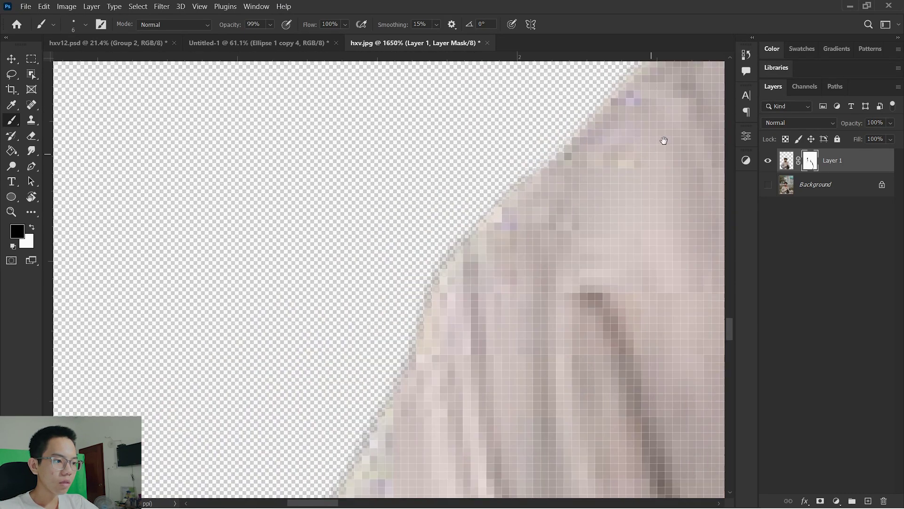
{"action": "left_click_drag", "start_coordinate": [541, 118], "coordinate": [547, 155]}
{"action": "mouse_move", "coordinate": [299, 406]}
{"action": "left_mouse_down"}
{"action": "mouse_move", "coordinate": [356, 160]}
{"action": "mouse_move", "coordinate": [545, 138]}
{"action": "left_mouse_up"}
{"action": "left_click_drag", "start_coordinate": [403, 191], "coordinate": [337, 49]}
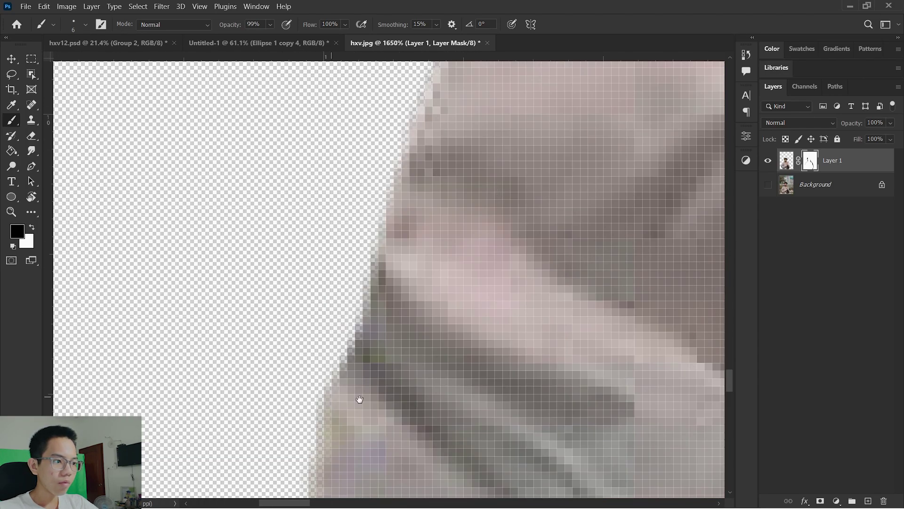
{"action": "left_click_drag", "start_coordinate": [359, 398], "coordinate": [367, 190]}
Inspect the darker shoulder and bottom cutout edges, then fit the image on screen.
{"action": "left_click_drag", "start_coordinate": [447, 295], "coordinate": [317, 107]}
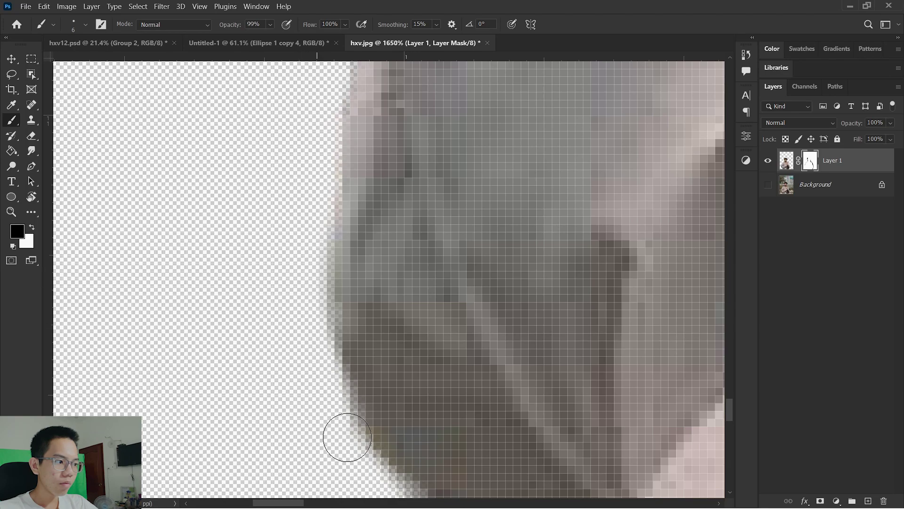
{"action": "left_click_drag", "start_coordinate": [347, 428], "coordinate": [279, 259]}
{"action": "mouse_move", "coordinate": [302, 386]}
{"action": "left_mouse_down"}
{"action": "mouse_move", "coordinate": [317, 203]}
{"action": "mouse_move", "coordinate": [292, 163]}
{"action": "left_mouse_up"}
{"action": "mouse_move", "coordinate": [477, 309]}
{"action": "left_mouse_down"}
{"action": "mouse_move", "coordinate": [499, 272]}
{"action": "mouse_move", "coordinate": [448, 178]}
{"action": "left_mouse_up"}
{"action": "left_click_drag", "start_coordinate": [426, 471], "coordinate": [423, 375]}
{"action": "key", "text": "ctrl+0"}
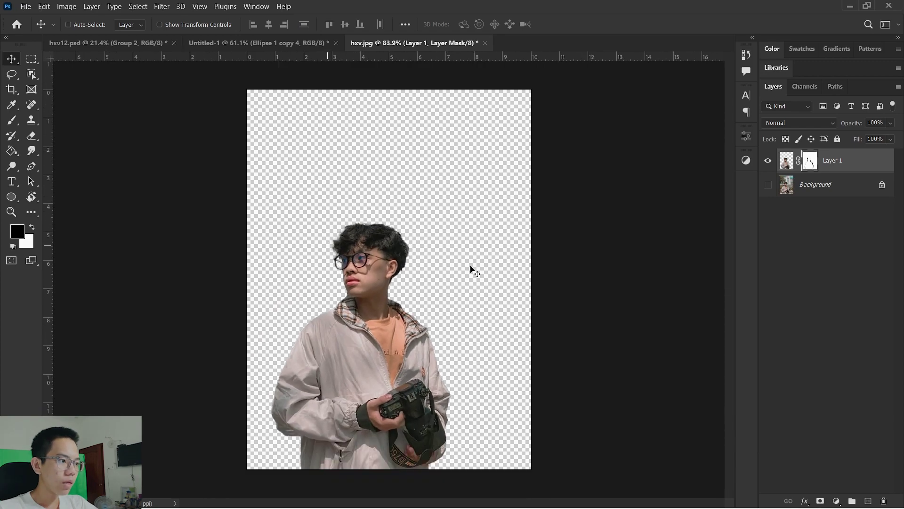
Drag the 'notebook (2)' grid paper image from the folder onto the canvas.
{"action": "left_click", "coordinate": [229, 493]}
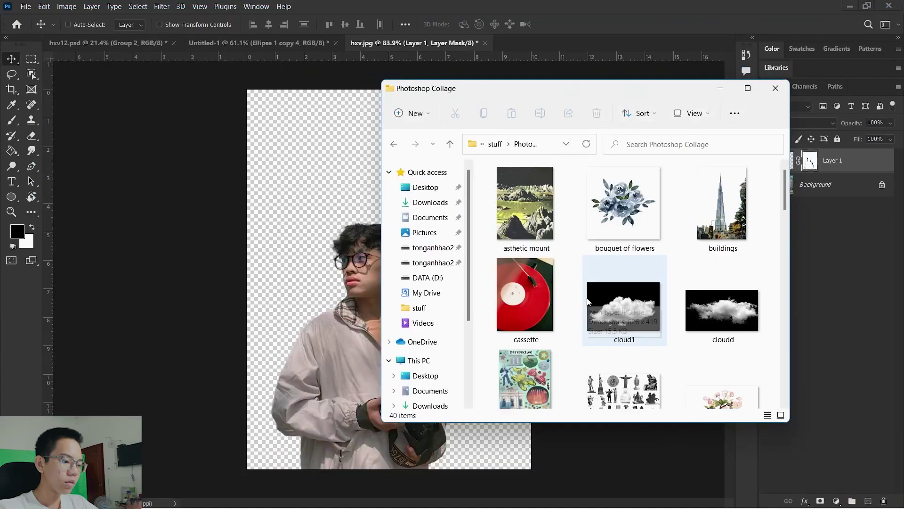
{"action": "scroll", "coordinate": [589, 242], "scroll_direction": "down", "scroll_amount": 5}
{"action": "scroll", "coordinate": [580, 306], "scroll_direction": "down", "scroll_amount": 5}
{"action": "left_click", "coordinate": [565, 369]}
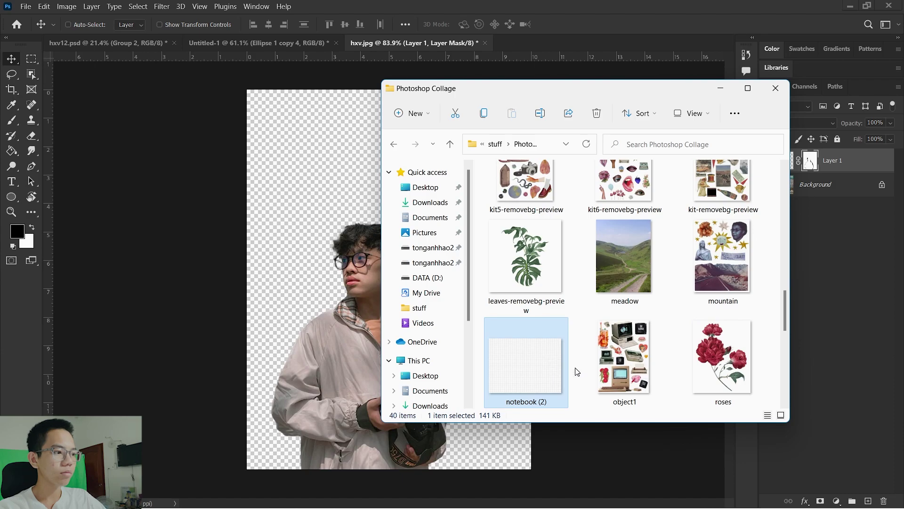
{"action": "scroll", "coordinate": [566, 292], "scroll_direction": "down", "scroll_amount": 2}
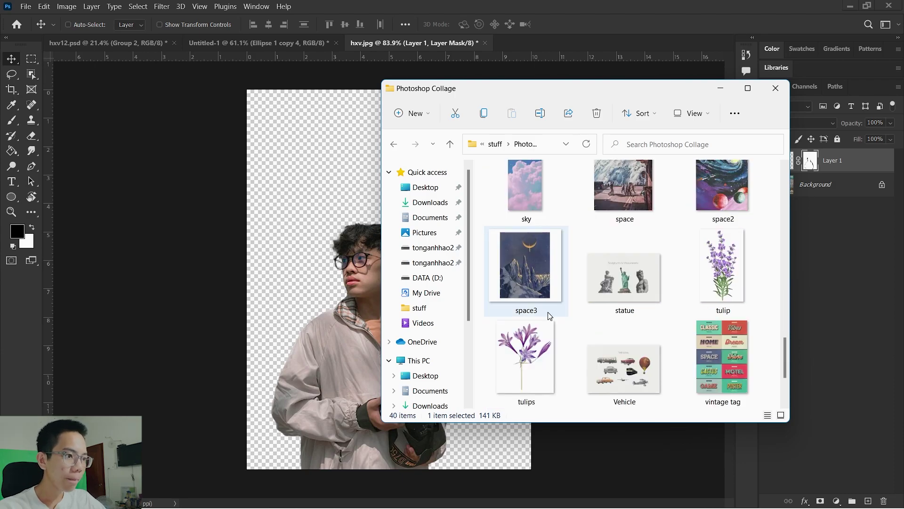
{"action": "scroll", "coordinate": [549, 317], "scroll_direction": "up", "scroll_amount": 2}
{"action": "left_click_drag", "start_coordinate": [526, 363], "coordinate": [418, 210]}
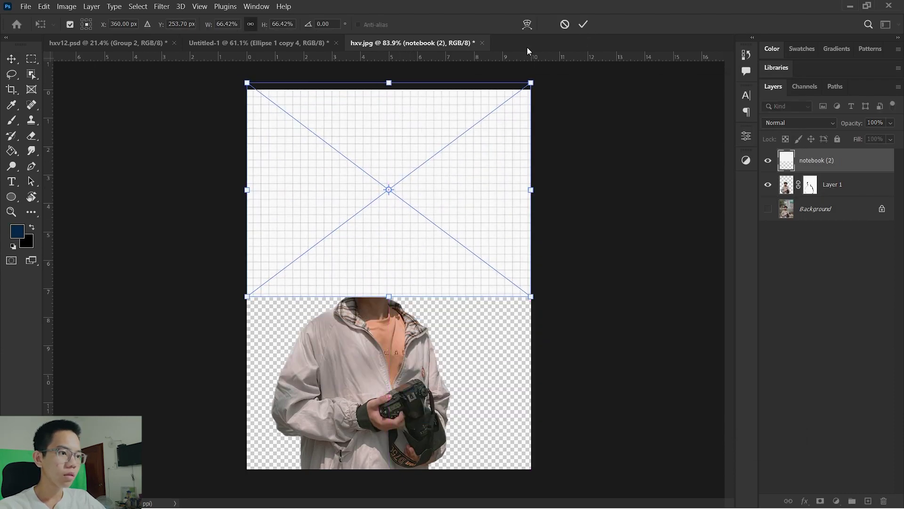
Rotate the notebook paper 90° clockwise and scale it to fill the canvas.
{"action": "right_click", "coordinate": [407, 134]}
{"action": "left_click", "coordinate": [426, 233]}
{"action": "left_click_drag", "start_coordinate": [444, 151], "coordinate": [390, 165]}
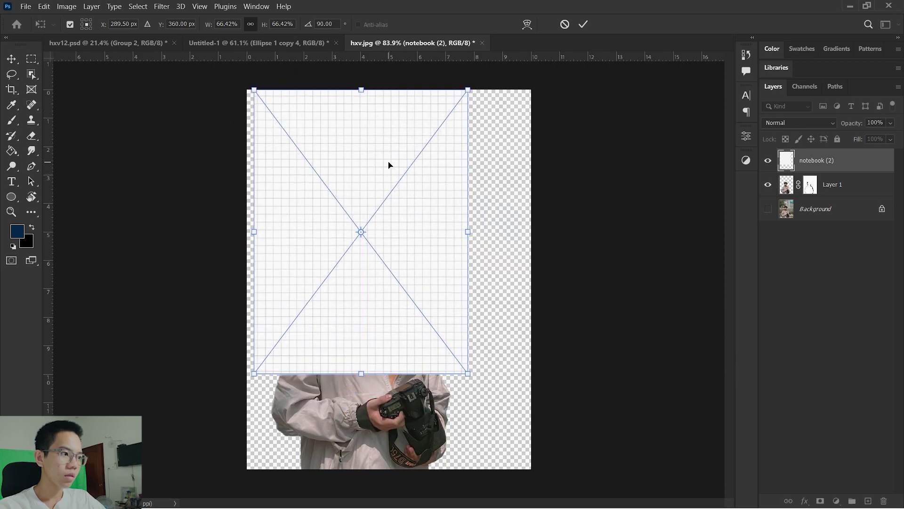
{"action": "left_click_drag", "start_coordinate": [461, 387], "coordinate": [496, 422]}
{"action": "left_click_drag", "start_coordinate": [434, 252], "coordinate": [469, 299]}
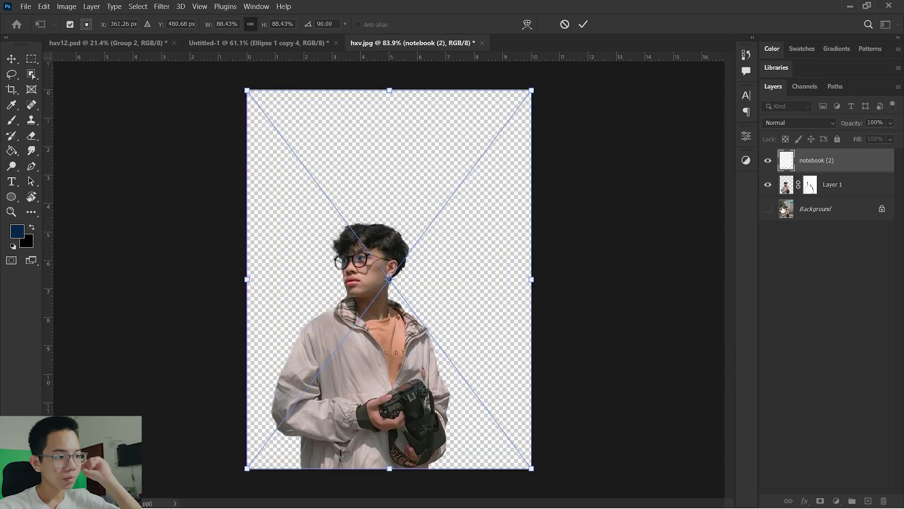
{"action": "key", "text": "Return"}
Move the notebook layer beneath the man and bring up hxv12.psd.
{"action": "left_click_drag", "start_coordinate": [810, 160], "coordinate": [810, 198]}
{"action": "scroll", "coordinate": [400, 292], "scroll_direction": "up", "scroll_amount": 1}
{"action": "scroll", "coordinate": [403, 292], "scroll_direction": "down", "scroll_amount": 2}
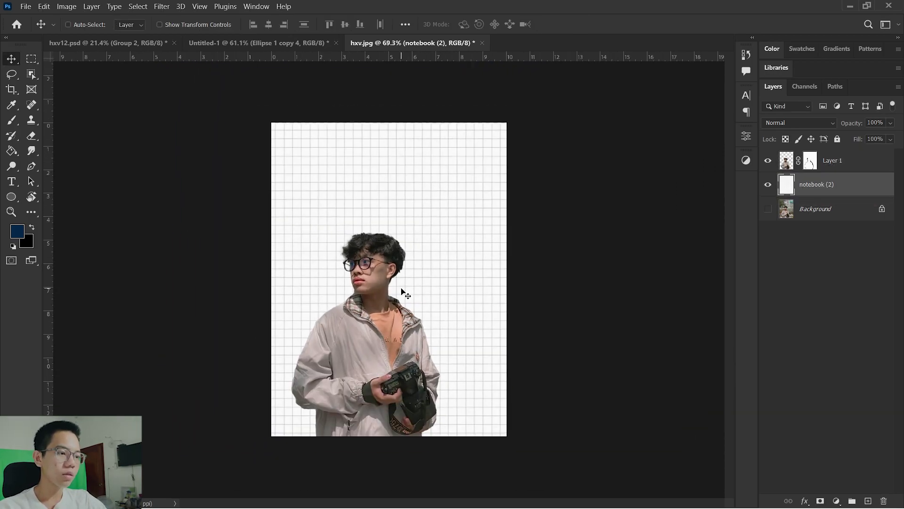
{"action": "key", "text": "ctrl+Tab"}
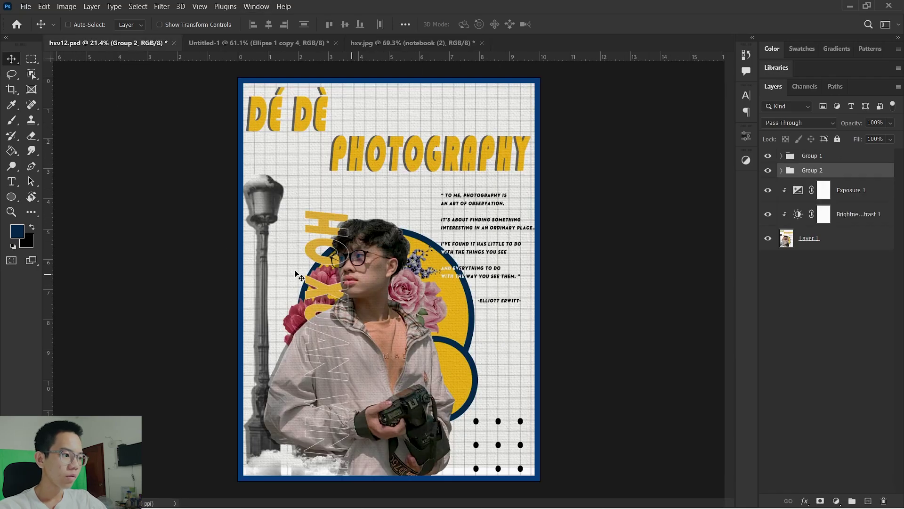
Place the roses image at about half size beside the man's head.
{"action": "left_click", "coordinate": [174, 494]}
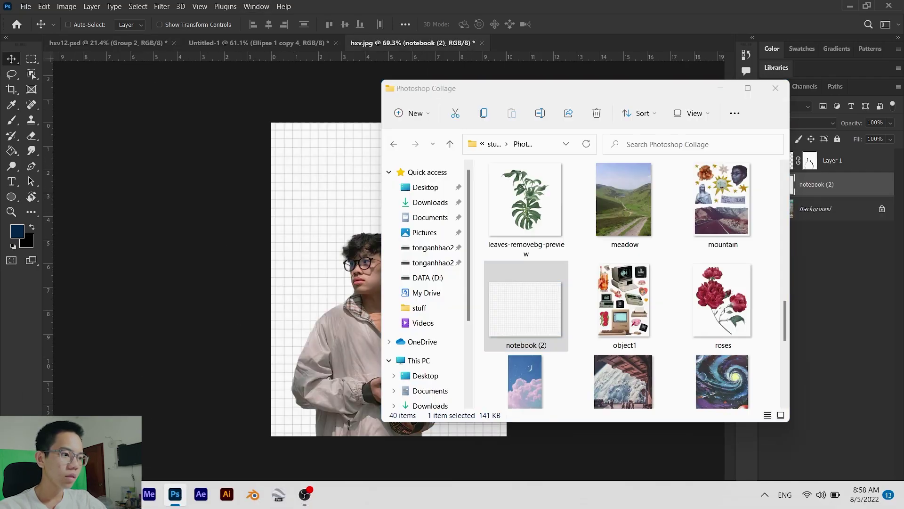
{"action": "left_click", "coordinate": [721, 303]}
{"action": "left_click_drag", "start_coordinate": [721, 303], "coordinate": [509, 331]}
{"action": "left_click_drag", "start_coordinate": [459, 190], "coordinate": [424, 215]}
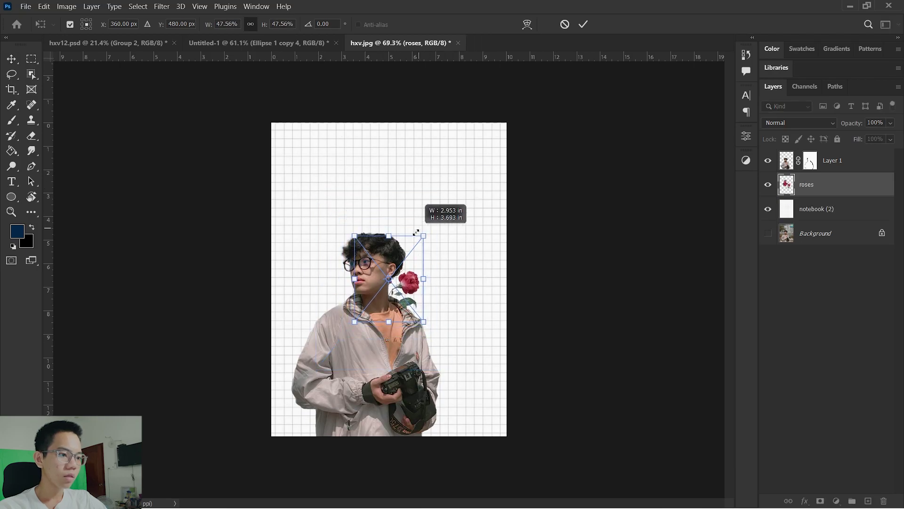
{"action": "left_click_drag", "start_coordinate": [405, 283], "coordinate": [372, 298]}
{"action": "scroll", "coordinate": [326, 261], "scroll_direction": "up", "scroll_amount": 5}
{"action": "key", "text": "Return"}
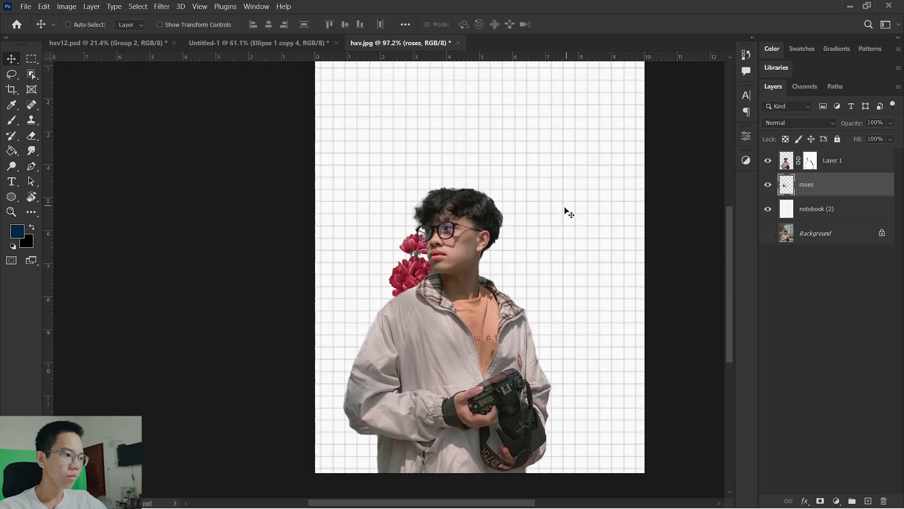
{"action": "key", "text": "ctrl+0"}
Place the flower3 pink cluster on the other side of the head and move the folder aside.
{"action": "left_click", "coordinate": [174, 495]}
{"action": "scroll", "coordinate": [731, 284], "scroll_direction": "up", "scroll_amount": 2}
{"action": "mouse_move", "coordinate": [525, 323]}
{"action": "left_mouse_down"}
{"action": "mouse_move", "coordinate": [564, 258]}
{"action": "mouse_move", "coordinate": [524, 271]}
{"action": "left_mouse_up"}
{"action": "key", "text": "Return"}
{"action": "scroll", "coordinate": [524, 272], "scroll_direction": "down", "scroll_amount": 1}
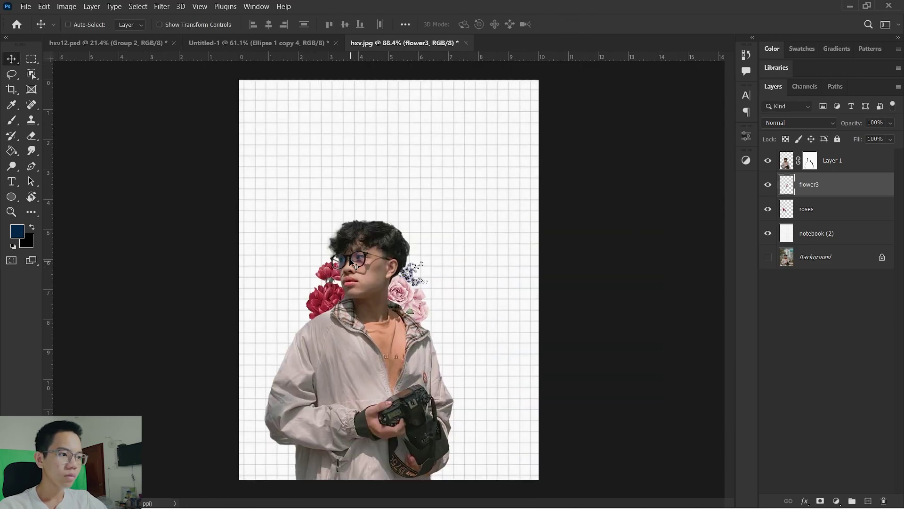
{"action": "left_click", "coordinate": [174, 494]}
{"action": "left_click", "coordinate": [721, 88]}
Create a new blank document and place the kit3-removebg-preview sticker sheet in it.
{"action": "key", "text": "ctrl+n"}
{"action": "key", "text": "Return"}
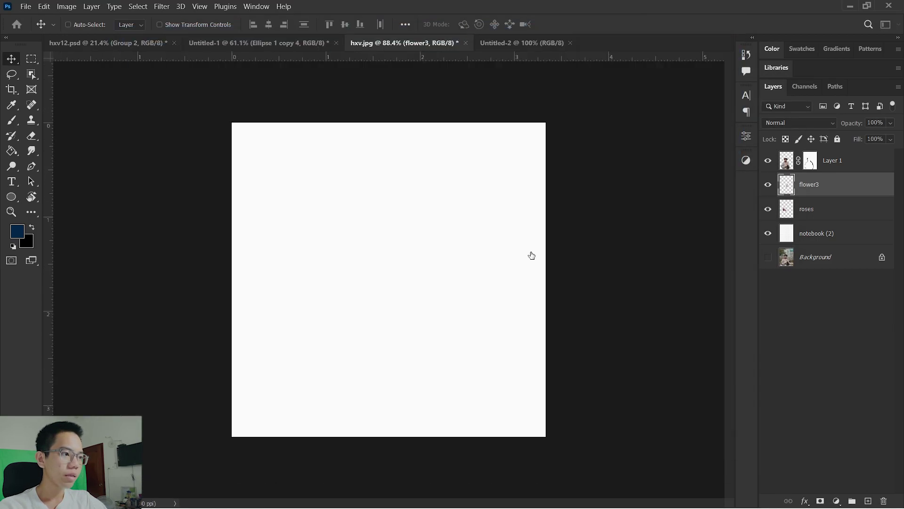
{"action": "key", "text": "alt+Tab"}
{"action": "scroll", "coordinate": [631, 282], "scroll_direction": "down", "scroll_amount": 3}
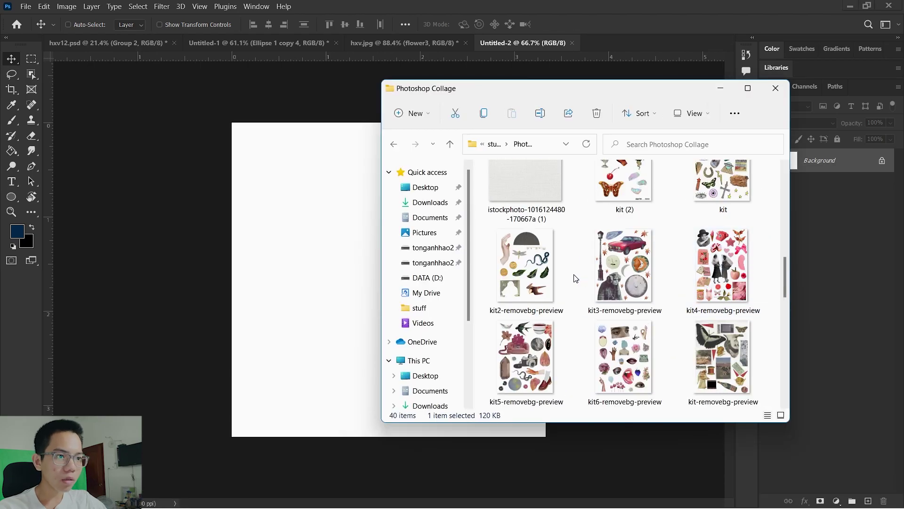
{"action": "left_click_drag", "start_coordinate": [521, 266], "coordinate": [369, 210]}
{"action": "key", "text": "Return"}
{"action": "scroll", "coordinate": [281, 149], "scroll_direction": "up", "scroll_amount": 1}
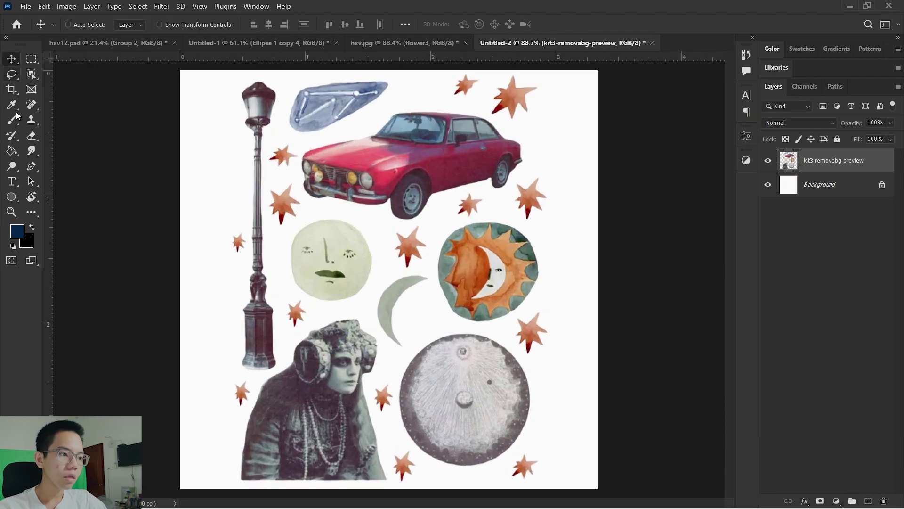
Lasso the lamp post onto its own layer and hide the kit3 sheet layer.
{"action": "left_click", "coordinate": [12, 74]}
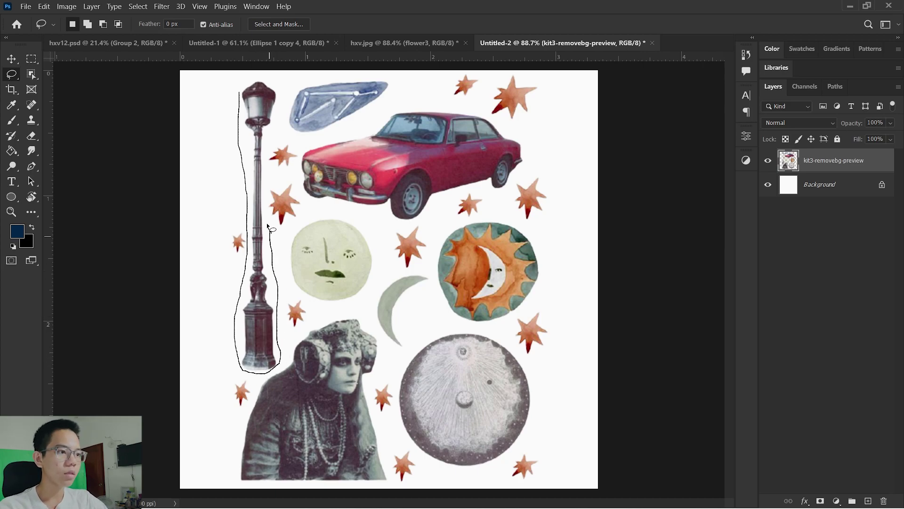
{"action": "left_click_drag", "start_coordinate": [241, 94], "coordinate": [238, 87]}
{"action": "key", "text": "ctrl+j"}
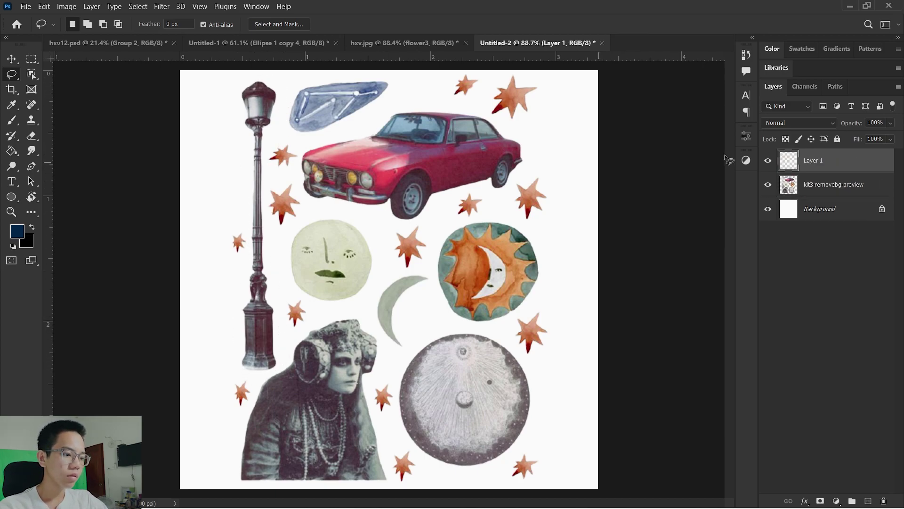
{"action": "left_click", "coordinate": [768, 160]}
{"action": "key", "text": "Tab"}
{"action": "left_click_drag", "start_coordinate": [329, 114], "coordinate": [534, 121]}
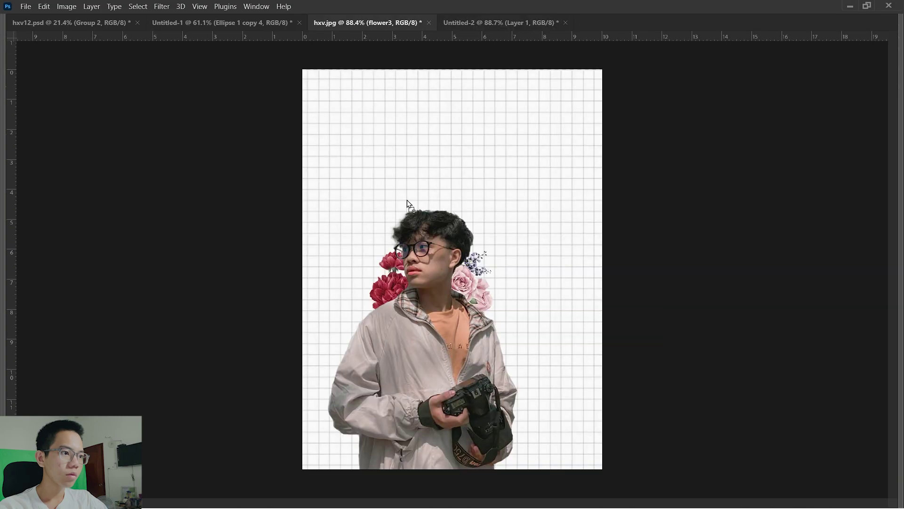
Choose Window > Workspace > Reset Essentials to bring the panels back.
{"action": "left_click", "coordinate": [284, 6]}
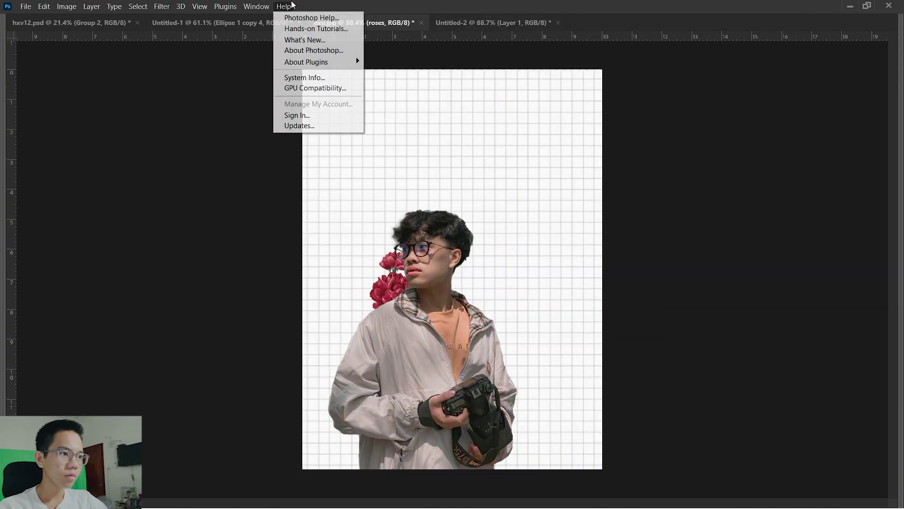
{"action": "left_click", "coordinate": [284, 5]}
{"action": "left_click", "coordinate": [256, 6]}
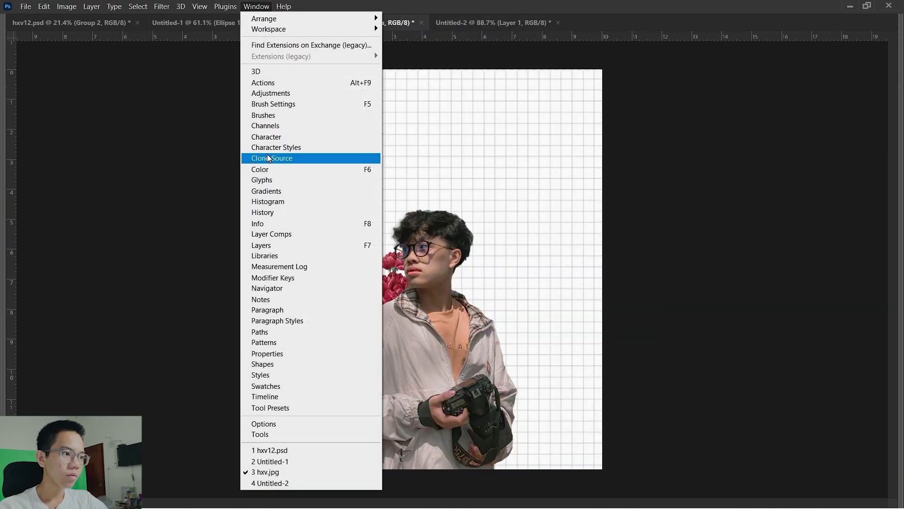
{"action": "mouse_move", "coordinate": [269, 29]}
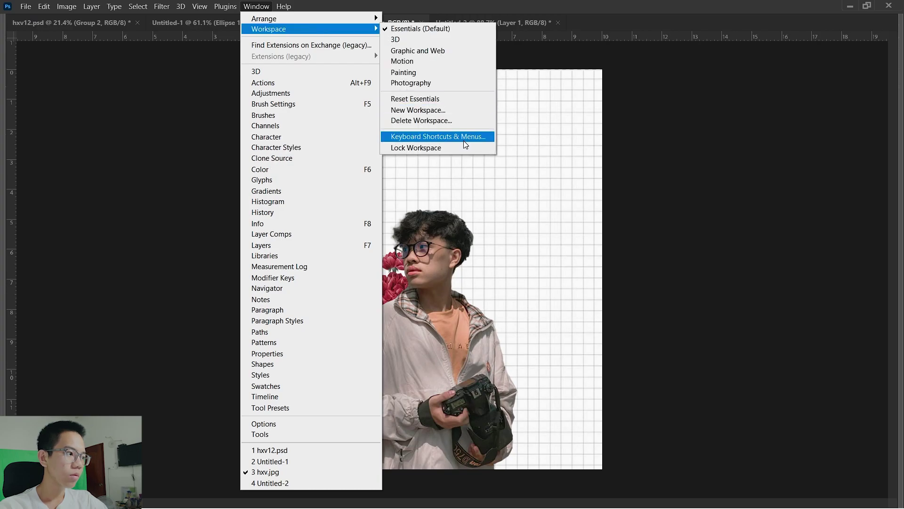
{"action": "left_click", "coordinate": [424, 99]}
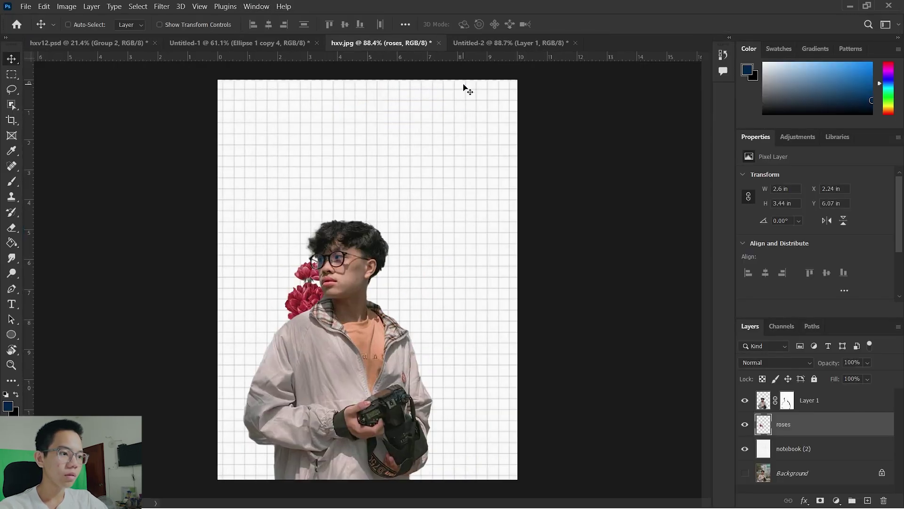
Bring the lamp post from Untitled-2 to the left edge of hxv.jpg and commit its size.
{"action": "double_click", "coordinate": [758, 140]}
{"action": "left_click", "coordinate": [487, 43]}
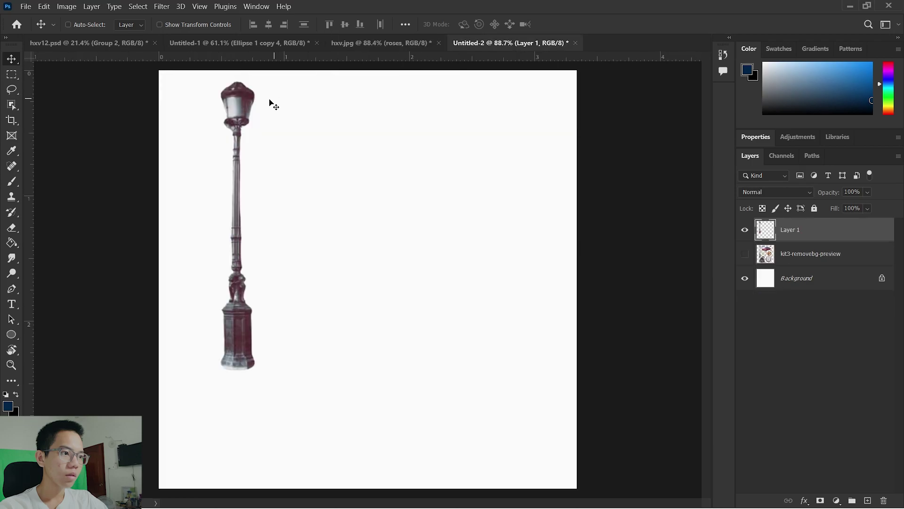
{"action": "left_click_drag", "start_coordinate": [268, 101], "coordinate": [254, 277]}
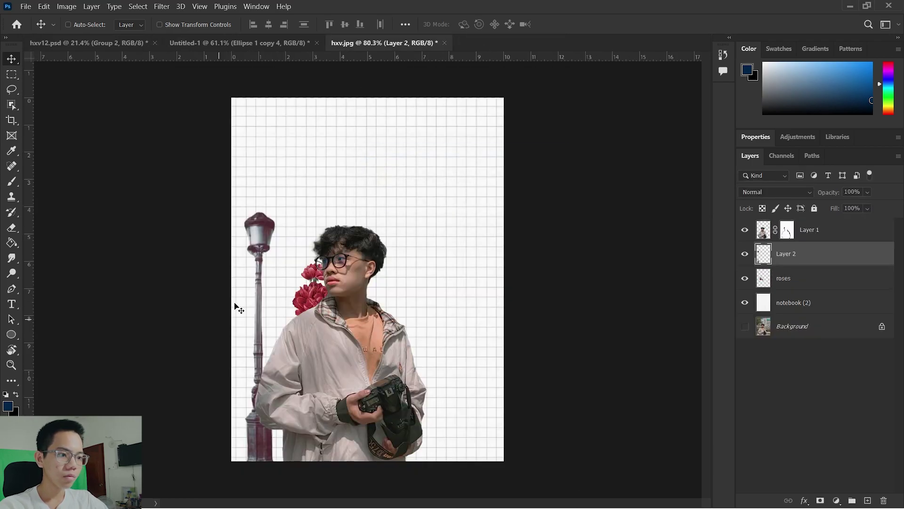
{"action": "key", "text": "ctrl+t"}
{"action": "left_click", "coordinate": [586, 25]}
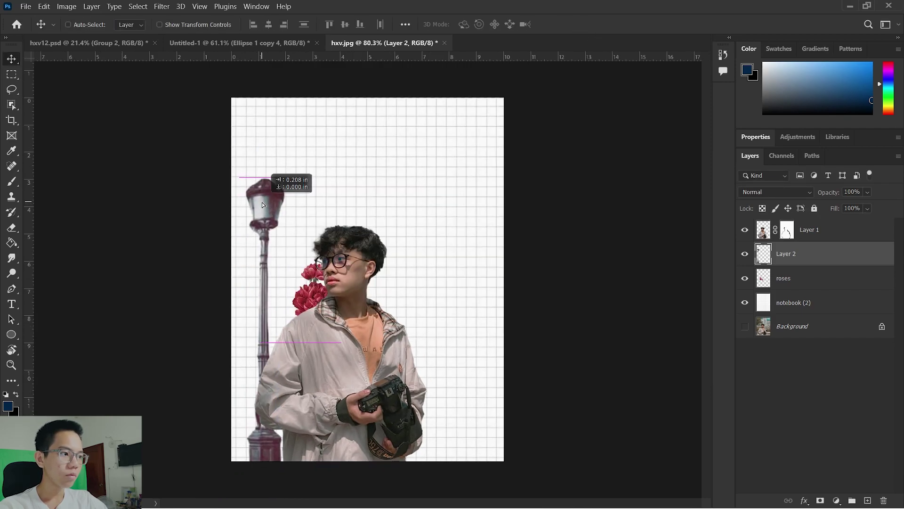
Re-place the flower3 pink cluster, resized beside the man's head.
{"action": "left_click", "coordinate": [175, 495]}
{"action": "scroll", "coordinate": [610, 246], "scroll_direction": "down", "scroll_amount": 5}
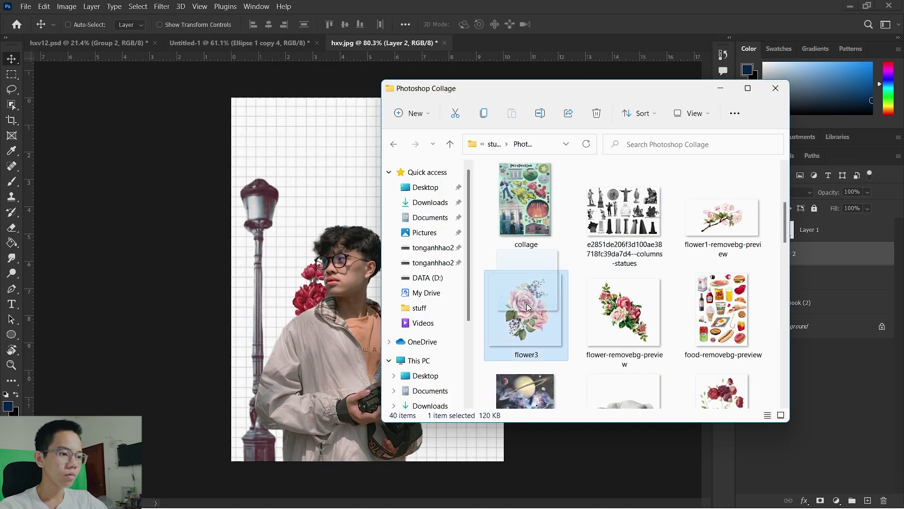
{"action": "left_click_drag", "start_coordinate": [525, 302], "coordinate": [424, 282]}
{"action": "scroll", "coordinate": [424, 283], "scroll_direction": "up", "scroll_amount": 3}
{"action": "left_click_drag", "start_coordinate": [480, 199], "coordinate": [464, 174]}
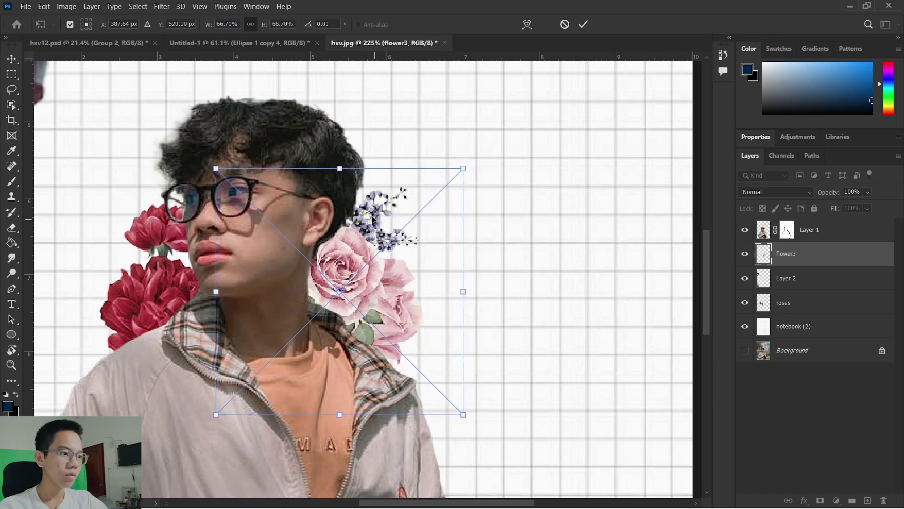
{"action": "key", "text": "Return"}
{"action": "key", "text": "ctrl+0"}
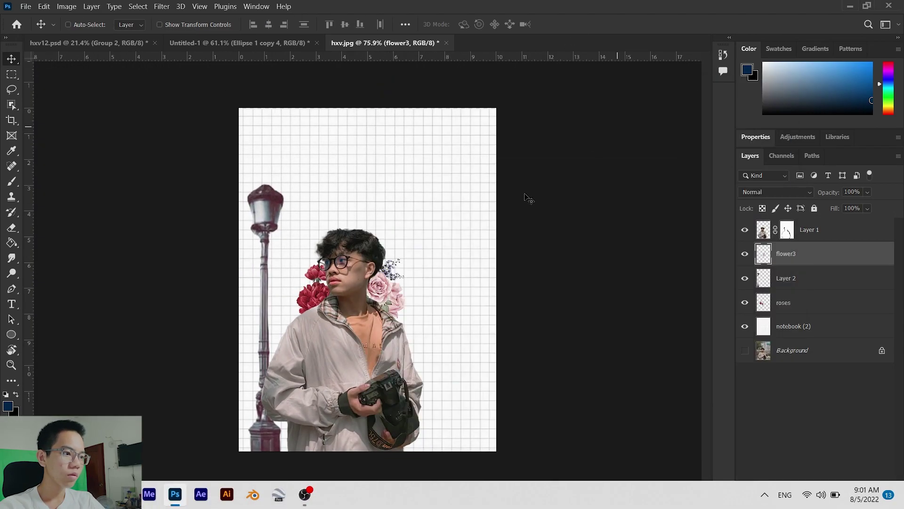
Add the 'DÉ DÈ PHOTOGRAPHY' title text and move it to the poster's top-left corner.
{"action": "key", "text": "t"}
{"action": "left_click", "coordinate": [300, 146]}
{"action": "type", "text": "DE"}
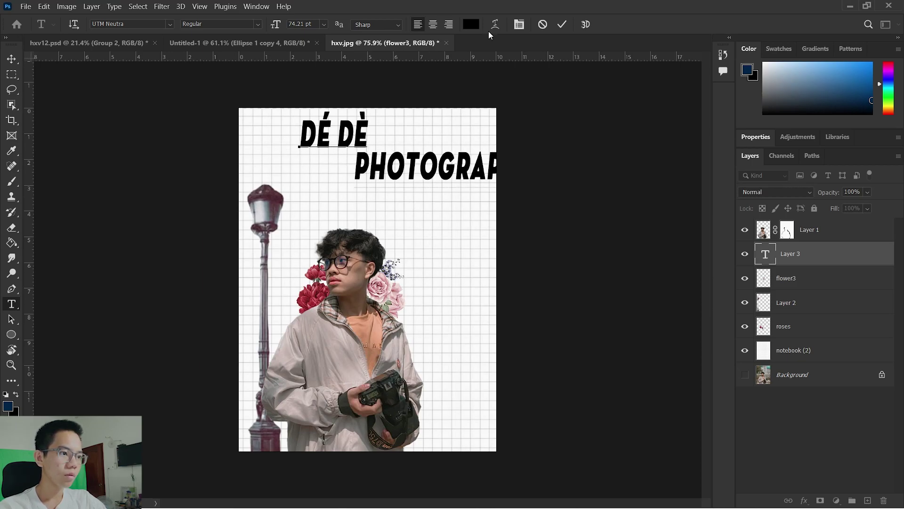
{"action": "key", "text": "ctrl+Return"}
{"action": "key", "text": "v"}
{"action": "left_click_drag", "start_coordinate": [437, 167], "coordinate": [382, 162]}
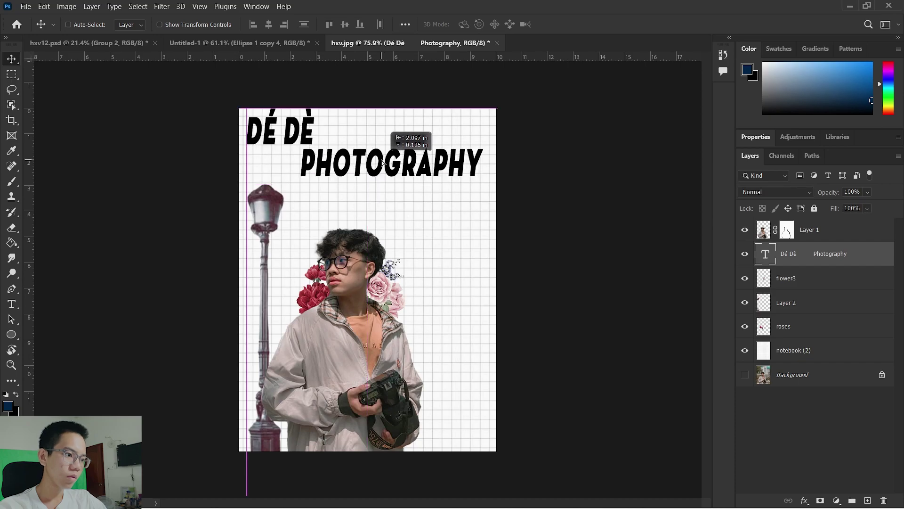
{"action": "scroll", "coordinate": [382, 163], "scroll_direction": "up", "scroll_amount": 3}
{"action": "scroll", "coordinate": [330, 189], "scroll_direction": "up", "scroll_amount": 2}
{"action": "scroll", "coordinate": [282, 300], "scroll_direction": "down", "scroll_amount": 3}
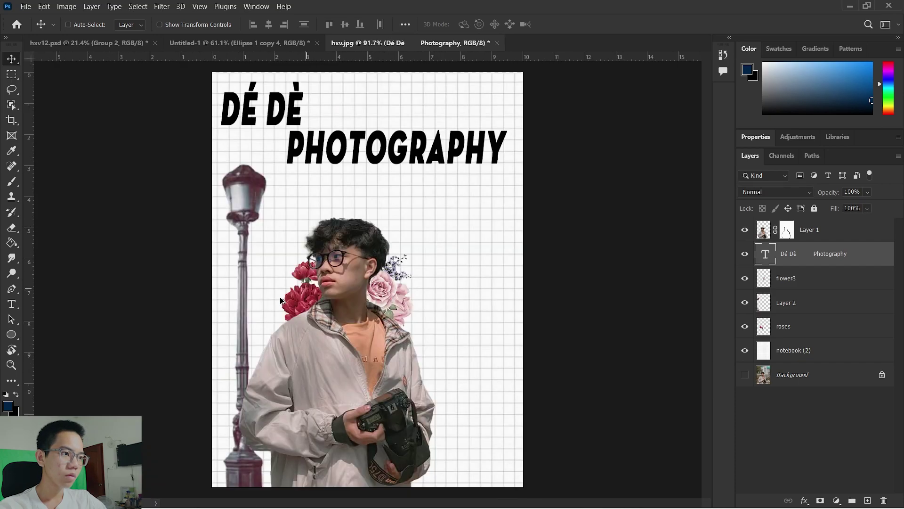
Nudge the lamp post (Layer 2) slightly lower and bring up the foreground colour picker.
{"action": "left_click", "coordinate": [282, 300], "text": "ctrl"}
{"action": "left_click_drag", "start_coordinate": [255, 184], "coordinate": [261, 192]}
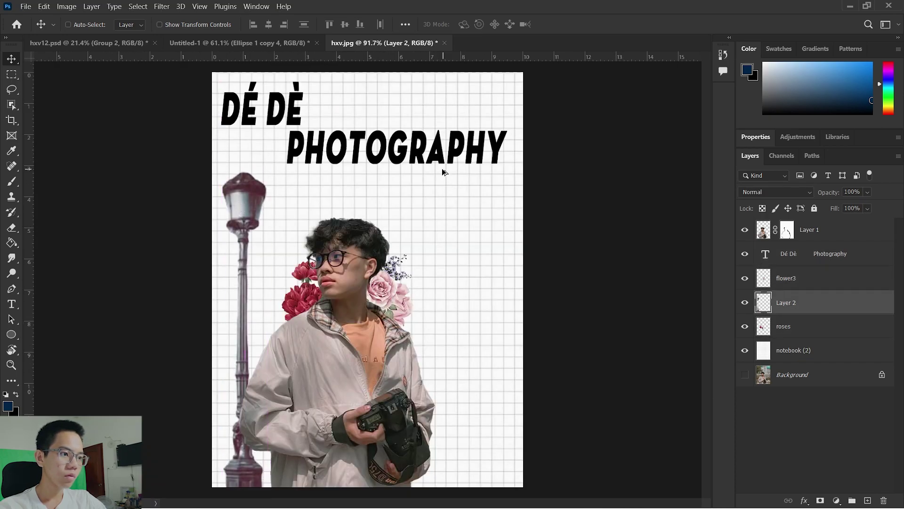
{"action": "left_click", "coordinate": [420, 157], "text": "ctrl"}
{"action": "left_click", "coordinate": [292, 42]}
{"action": "left_click", "coordinate": [407, 40]}
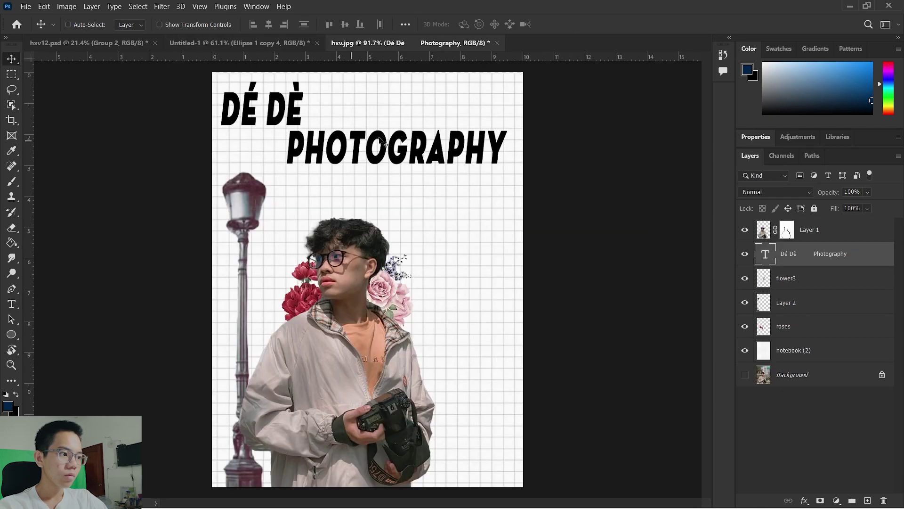
{"action": "left_click", "coordinate": [277, 45]}
Sample the palette's yellow as foreground colour and apply it to the title text.
{"action": "key", "text": "i"}
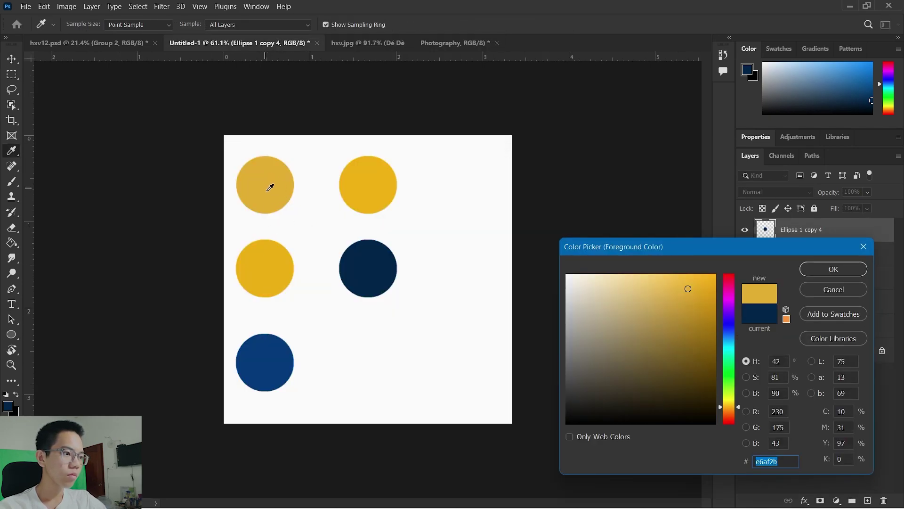
{"action": "left_click", "coordinate": [834, 269]}
{"action": "left_click", "coordinate": [368, 43]}
{"action": "double_click", "coordinate": [764, 255]}
{"action": "left_click", "coordinate": [471, 24]}
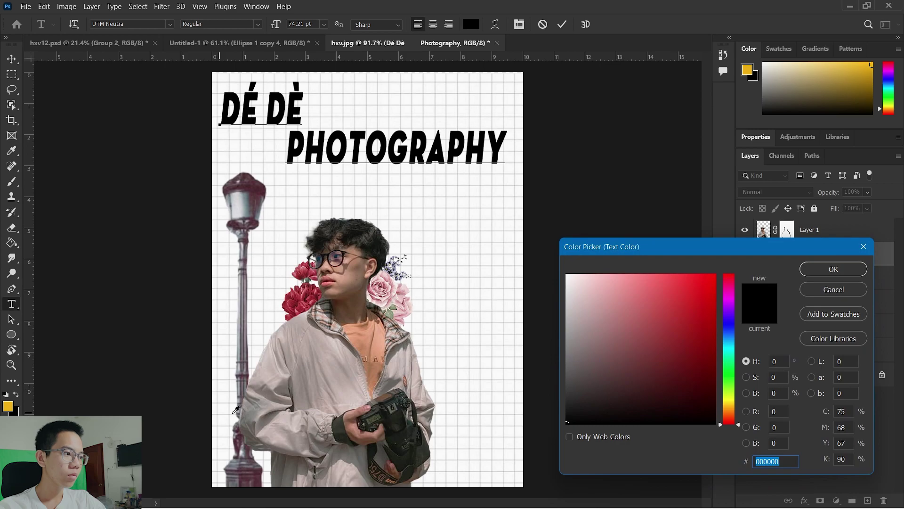
{"action": "left_click", "coordinate": [833, 269]}
Give the title layer a drop shadow with a 5 px distance.
{"action": "right_click", "coordinate": [801, 254]}
{"action": "left_click", "coordinate": [754, 20]}
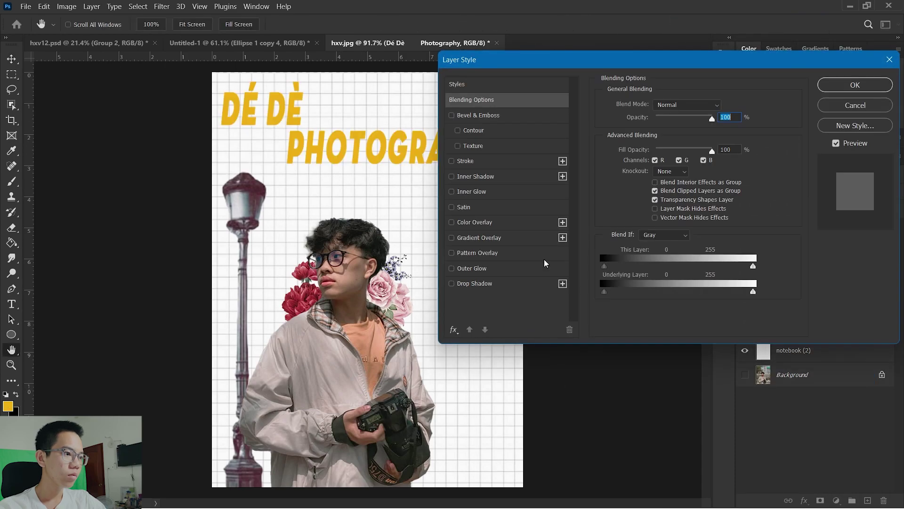
{"action": "left_click", "coordinate": [471, 283]}
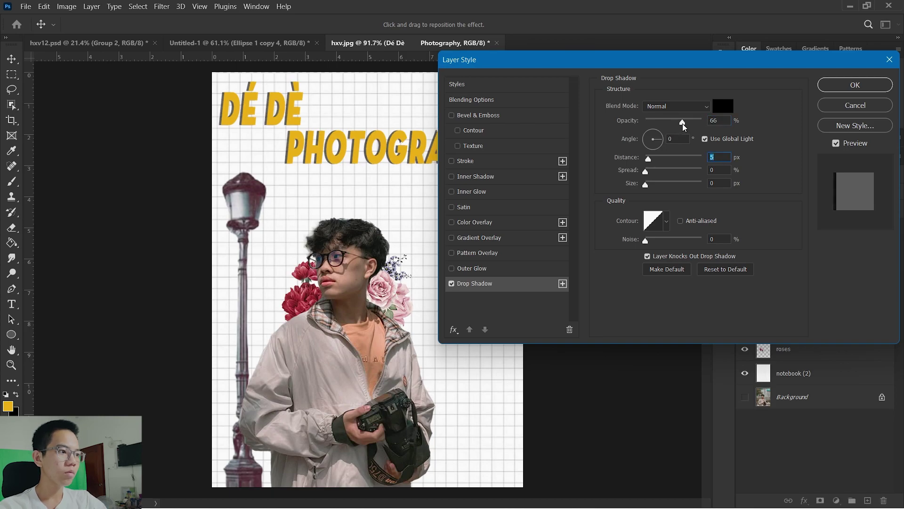
{"action": "key", "text": "Return"}
{"action": "left_click", "coordinate": [814, 231]}
{"action": "left_click", "coordinate": [814, 250]}
Add the photographer's name as a new text line below the title.
{"action": "left_click", "coordinate": [814, 233]}
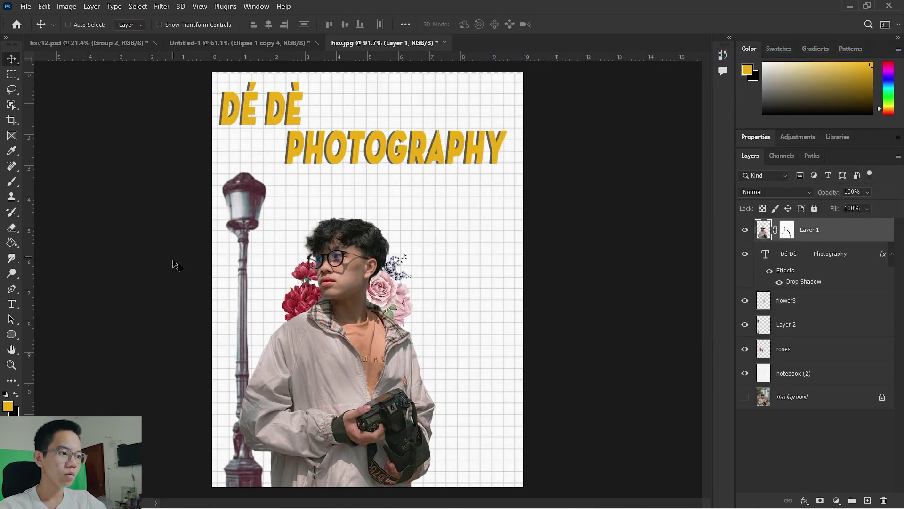
{"action": "key", "text": "t"}
{"action": "left_click", "coordinate": [305, 212]}
{"action": "type", "text": "HO XUAN VINH"}
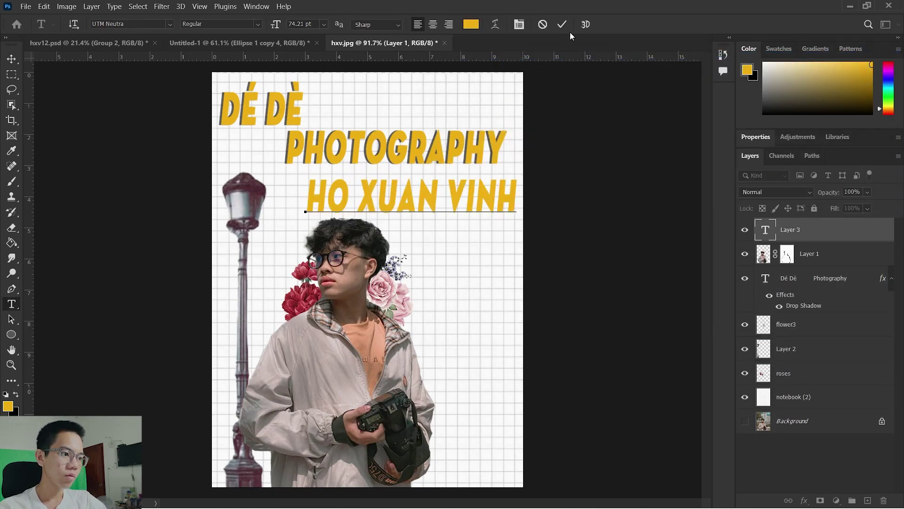
{"action": "left_click", "coordinate": [562, 24]}
Rotate the name 90° clockwise, scale it to 130% and place it beside the man.
{"action": "key", "text": "ctrl+t"}
{"action": "left_click_drag", "start_coordinate": [434, 208], "coordinate": [391, 294]}
{"action": "right_click", "coordinate": [396, 271]}
{"action": "left_click", "coordinate": [446, 234]}
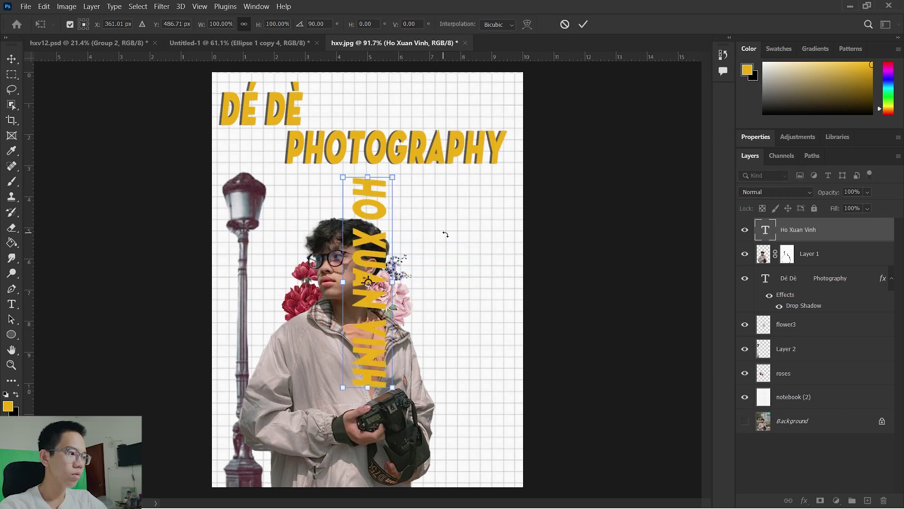
{"action": "left_click_drag", "start_coordinate": [367, 263], "coordinate": [320, 283]}
{"action": "left_click_drag", "start_coordinate": [301, 395], "coordinate": [272, 477]}
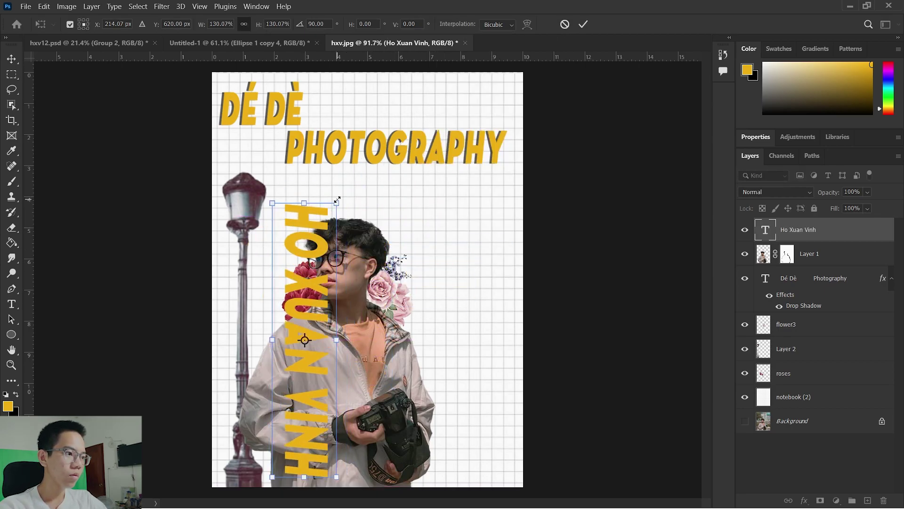
{"action": "left_click_drag", "start_coordinate": [338, 199], "coordinate": [340, 196]}
{"action": "left_click", "coordinate": [583, 24]}
Duplicate Layer 1, move the copy above the name and clip it to the text.
{"action": "left_click", "coordinate": [810, 253]}
{"action": "key", "text": "ctrl+j"}
{"action": "left_click_drag", "start_coordinate": [810, 253], "coordinate": [817, 225]}
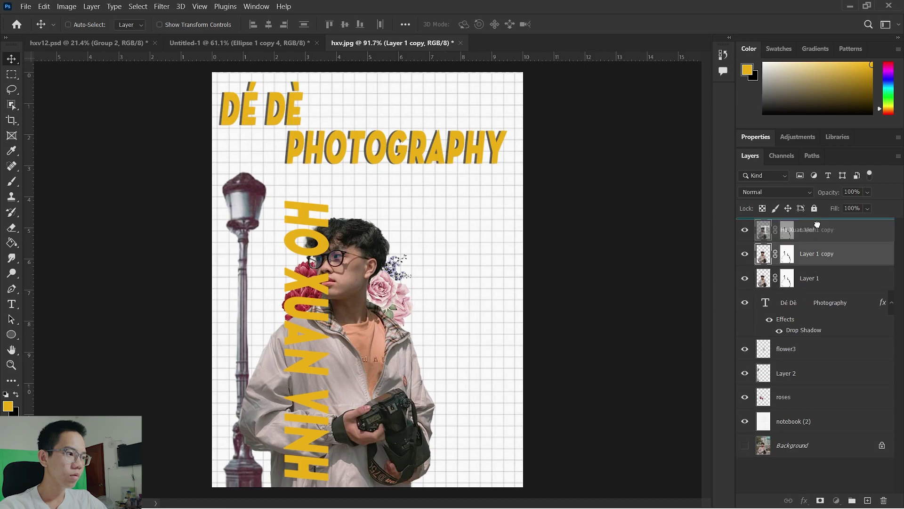
{"action": "right_click", "coordinate": [817, 229]}
{"action": "left_click", "coordinate": [683, 234]}
Give the name a white 4 px stroke outline.
{"action": "left_click", "coordinate": [718, 21]}
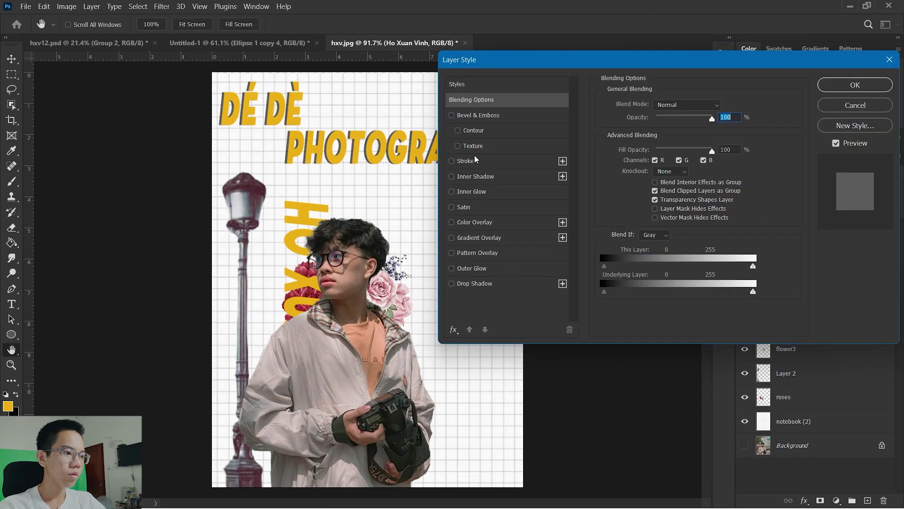
{"action": "left_click", "coordinate": [466, 161]}
{"action": "left_click", "coordinate": [630, 189]}
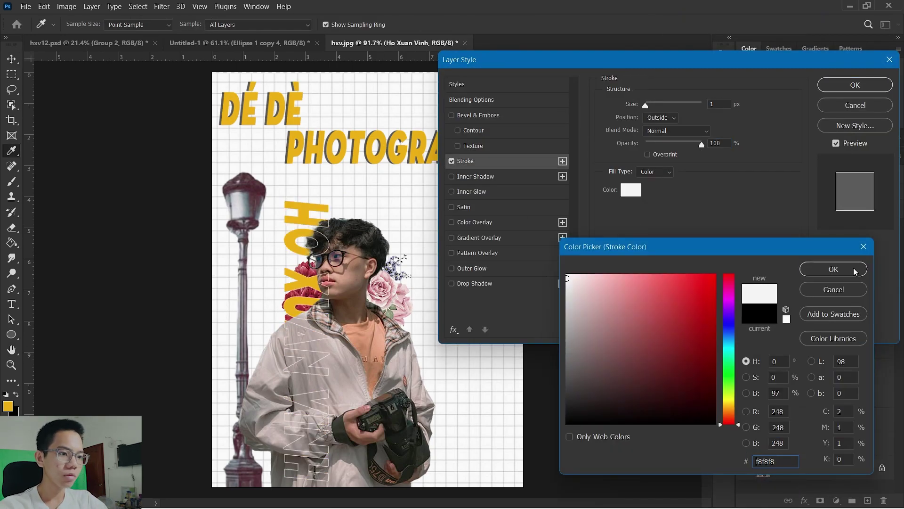
{"action": "left_click", "coordinate": [834, 269]}
{"action": "left_click", "coordinate": [647, 103]}
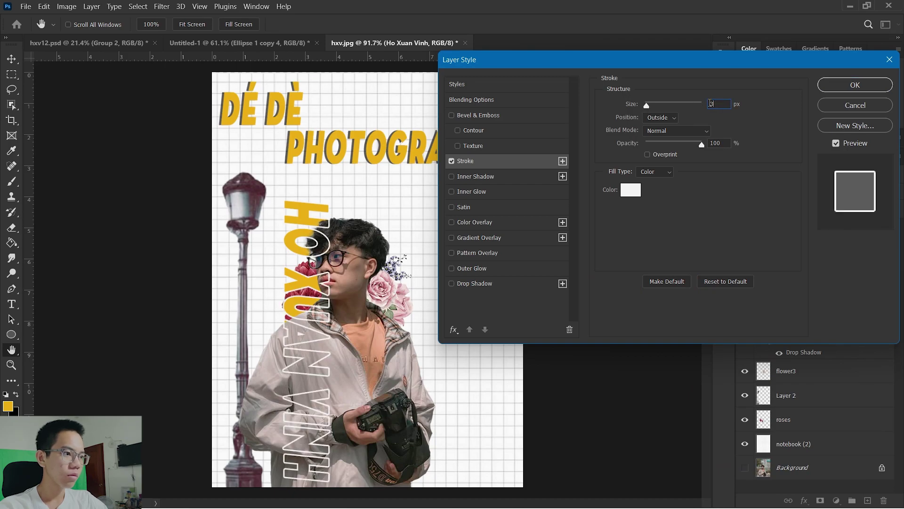
{"action": "key", "text": "Return"}
Sample the yellow from the palette document and set it as the name's text colour.
{"action": "left_click", "coordinate": [286, 44]}
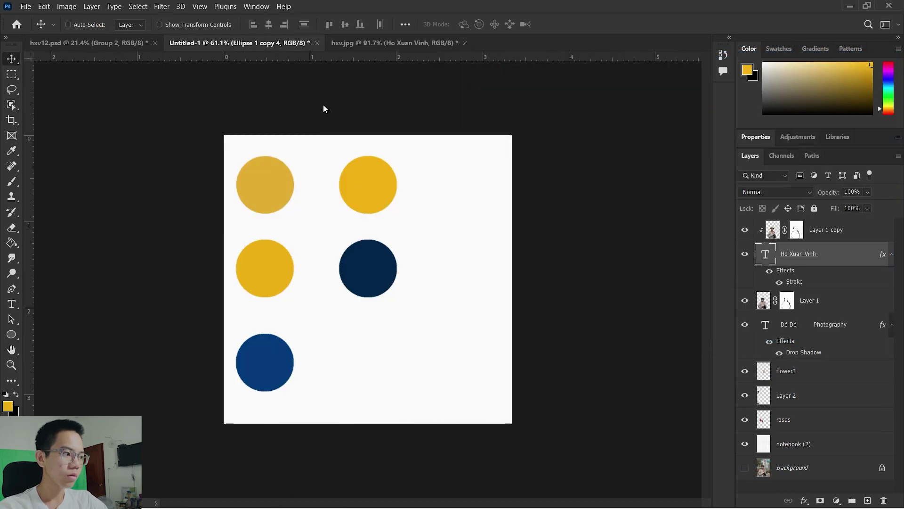
{"action": "left_click", "coordinate": [7, 406]}
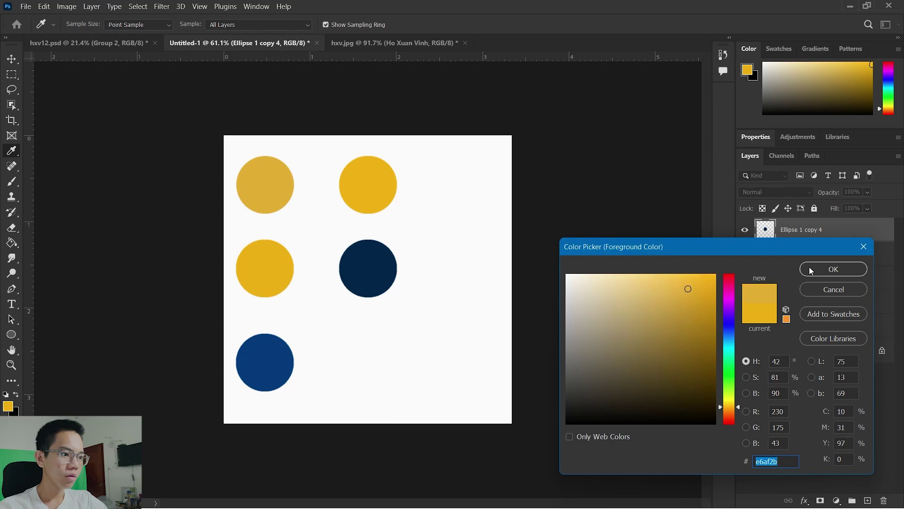
{"action": "left_click", "coordinate": [810, 269]}
{"action": "left_click", "coordinate": [395, 43]}
{"action": "left_click", "coordinate": [471, 25]}
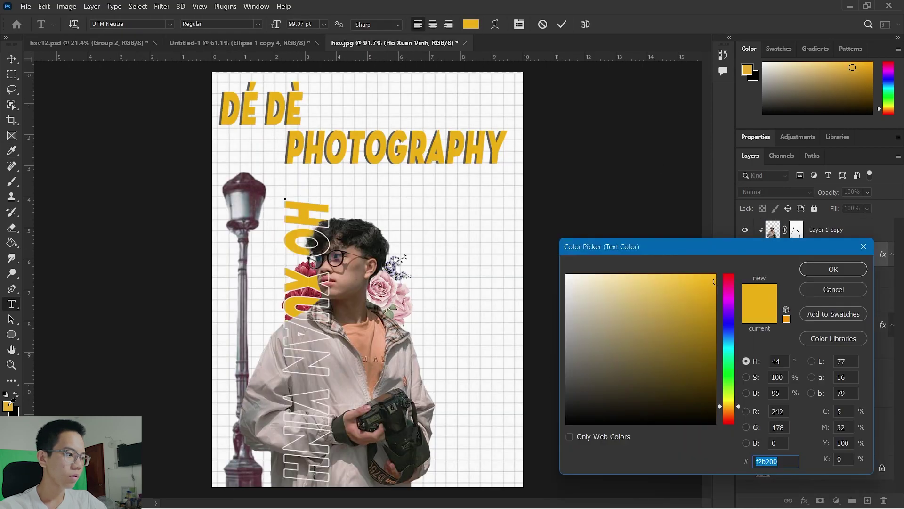
{"action": "left_click", "coordinate": [820, 267]}
{"action": "key", "text": "ctrl+Return"}
{"action": "key", "text": "v"}
{"action": "scroll", "coordinate": [480, 184], "scroll_direction": "down", "scroll_amount": 1}
Select the roses layer and move the red roses up and left on the poster.
{"action": "scroll", "coordinate": [390, 264], "scroll_direction": "up", "scroll_amount": 7}
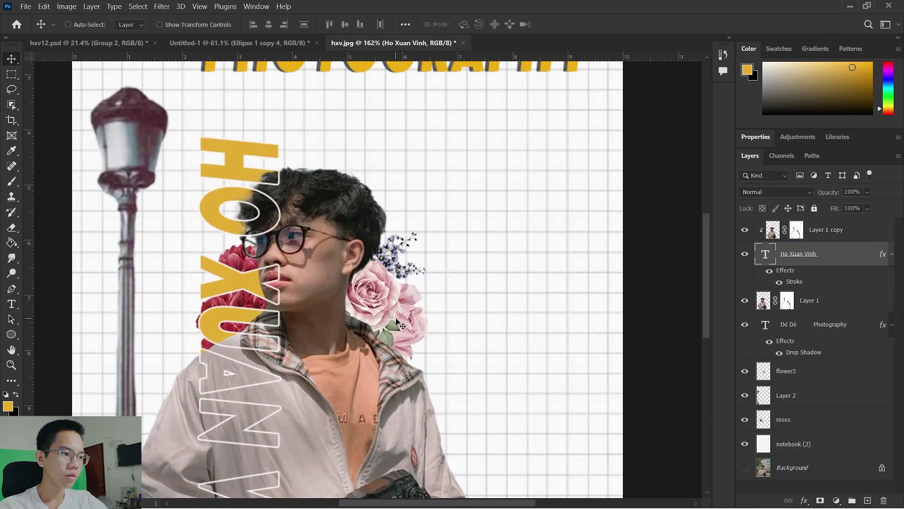
{"action": "key", "text": "ctrl+Tab"}
{"action": "key", "text": "ctrl+shift+Tab"}
{"action": "left_click", "coordinate": [786, 371]}
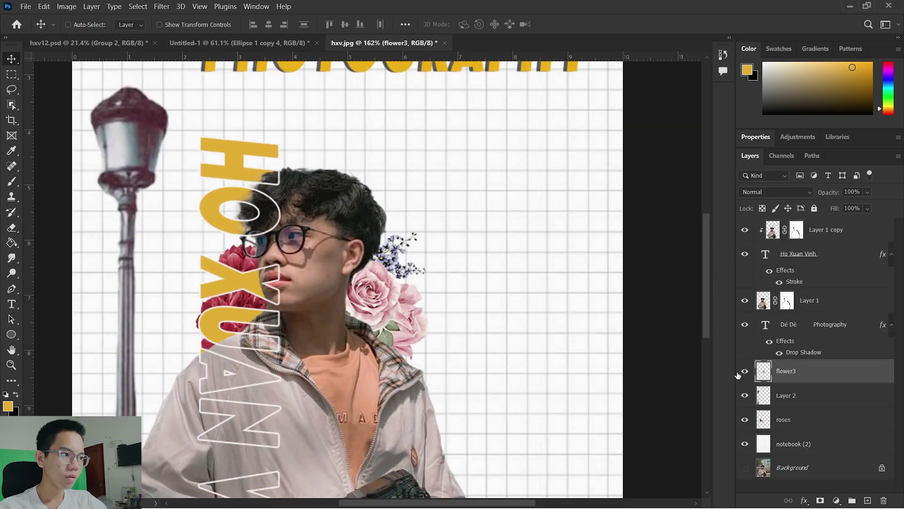
{"action": "left_click", "coordinate": [786, 395]}
{"action": "left_click", "coordinate": [783, 419]}
{"action": "left_click_drag", "start_coordinate": [233, 299], "coordinate": [197, 292]}
{"action": "key", "text": "ctrl+t"}
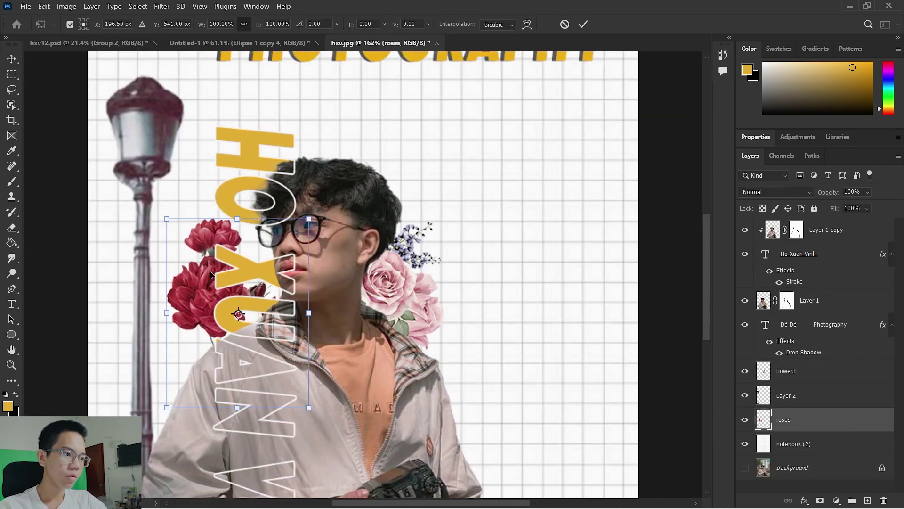
{"action": "key", "text": "Return"}
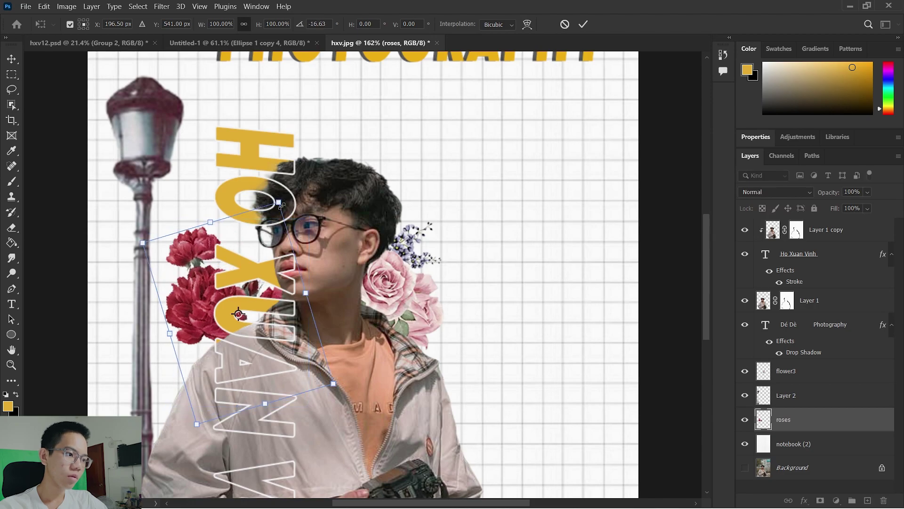
{"action": "left_click_drag", "start_coordinate": [204, 311], "coordinate": [238, 315]}
Enlarge the roses to about 127% and shift them slightly right behind the name.
{"action": "key", "text": "ctrl+t"}
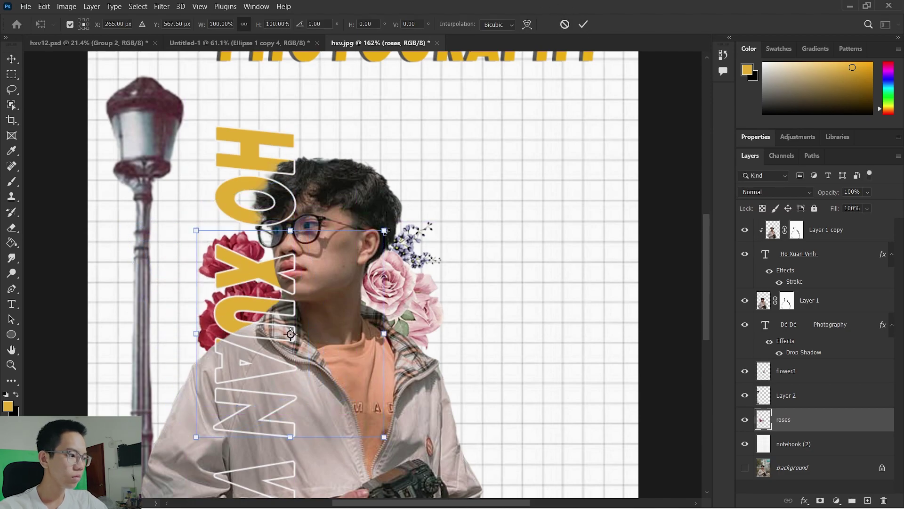
{"action": "left_click_drag", "start_coordinate": [385, 230], "coordinate": [409, 202]}
{"action": "left_click", "coordinate": [582, 24]}
{"action": "left_click_drag", "start_coordinate": [212, 283], "coordinate": [228, 282]}
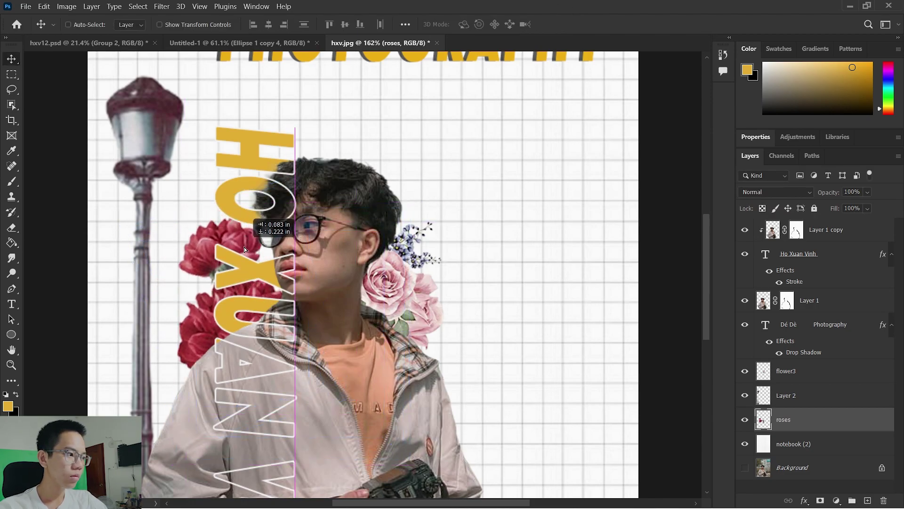
{"action": "key", "text": "ctrl+0"}
{"action": "scroll", "coordinate": [490, 246], "scroll_direction": "down", "scroll_amount": 1}
Add a Brightness/Contrast adjustment clipped to the lamp post layer (Layer 2).
{"action": "left_click", "coordinate": [824, 231]}
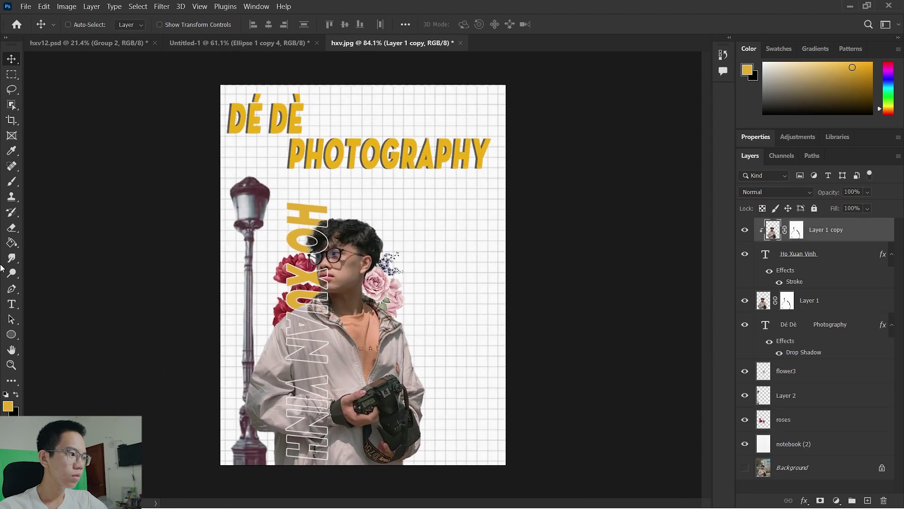
{"action": "left_click", "coordinate": [782, 396]}
{"action": "left_click", "coordinate": [837, 501]}
{"action": "left_click", "coordinate": [815, 333]}
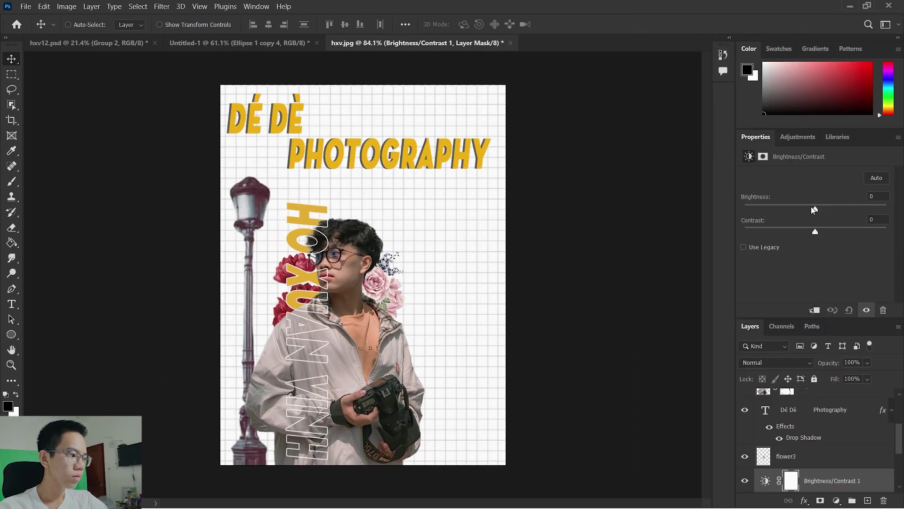
{"action": "scroll", "coordinate": [811, 443], "scroll_direction": "down", "scroll_amount": 3}
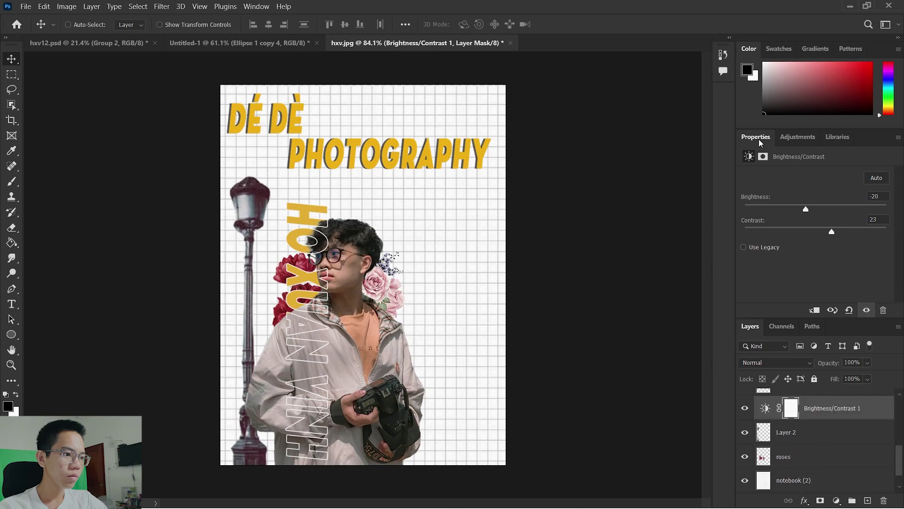
{"action": "double_click", "coordinate": [755, 137]}
{"action": "left_click", "coordinate": [898, 136]}
{"action": "left_click", "coordinate": [843, 173]}
{"action": "right_click", "coordinate": [838, 444]}
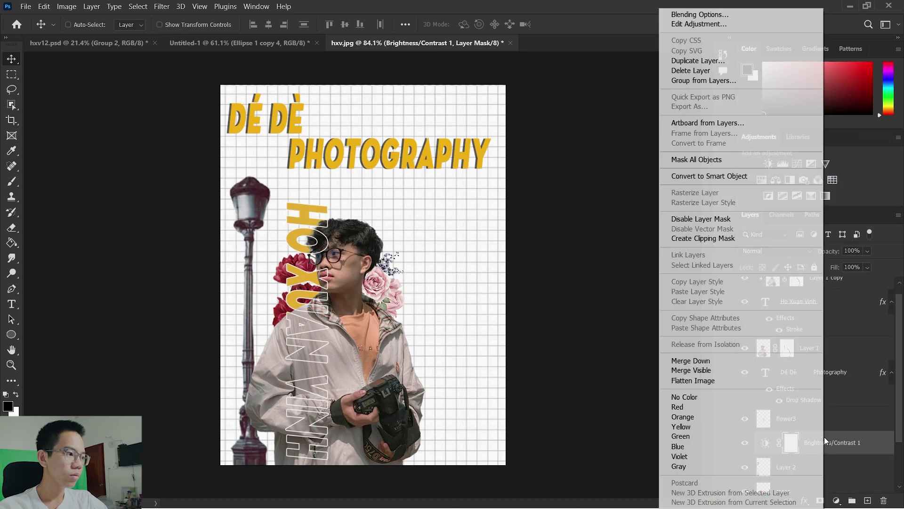
{"action": "left_click", "coordinate": [687, 71]}
Add a slightly desaturating Hue/Saturation 1 adjustment clipped to the layer below.
{"action": "left_click", "coordinate": [837, 500]}
{"action": "left_click", "coordinate": [817, 388]}
{"action": "left_click", "coordinate": [817, 267]}
{"action": "scroll", "coordinate": [782, 228], "scroll_direction": "down", "scroll_amount": 1}
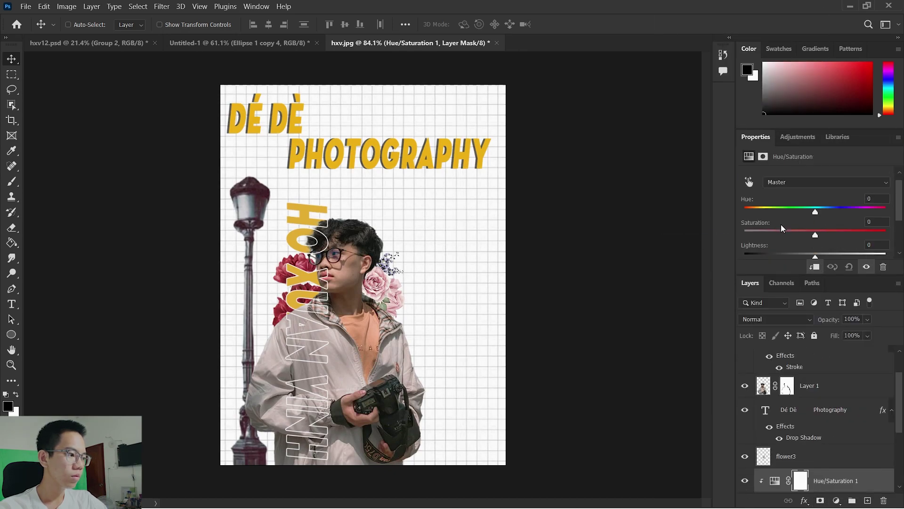
{"action": "left_click_drag", "start_coordinate": [825, 231], "coordinate": [820, 236]}
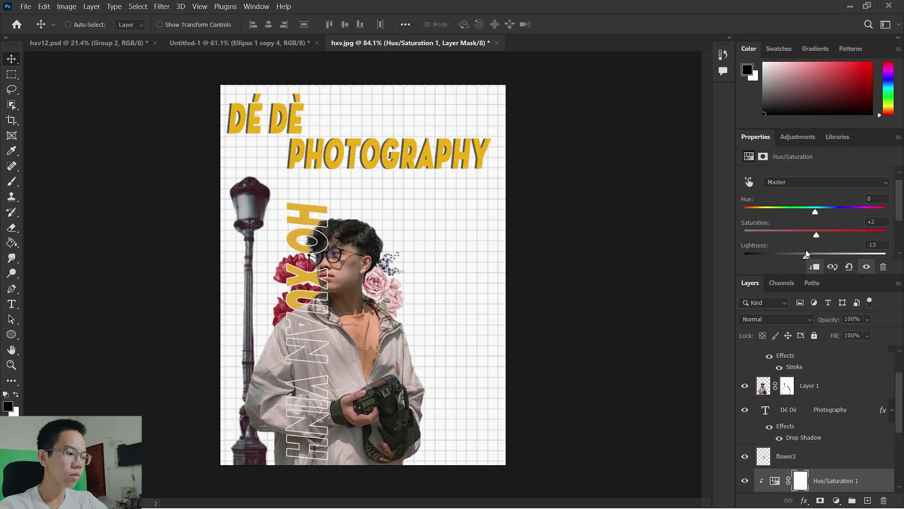
{"action": "double_click", "coordinate": [764, 140]}
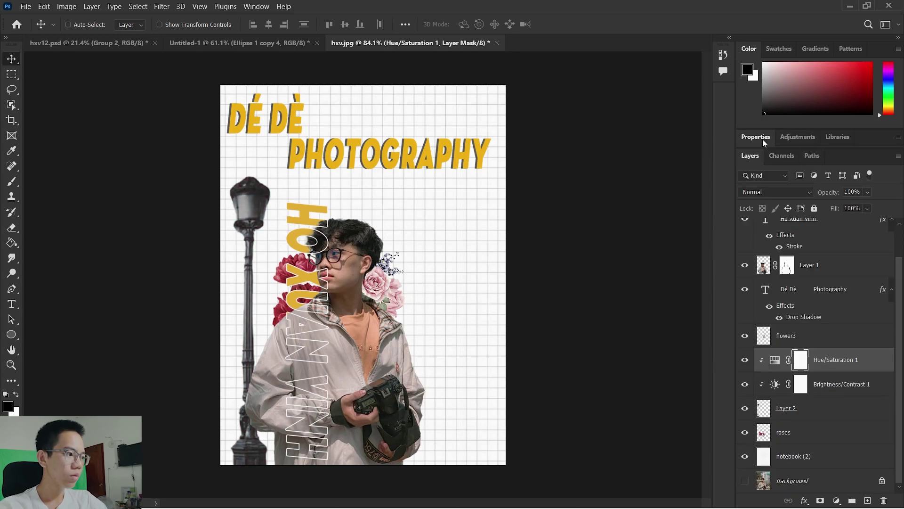
{"action": "right_click", "coordinate": [821, 417]}
{"action": "left_click", "coordinate": [715, 237]}
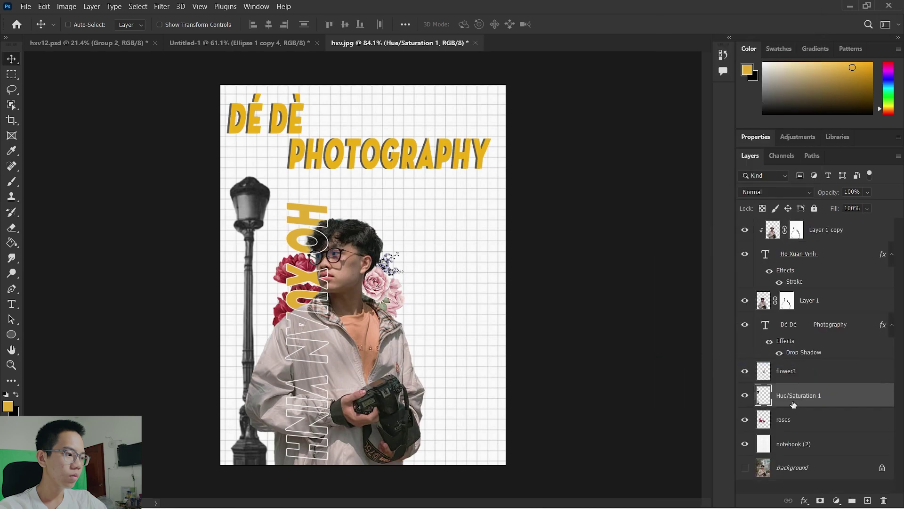
{"action": "type", "text": "light"}
Add Brightness/Contrast and Hue/Saturation adjustments to flower3 and merge them into the layer.
{"action": "left_click", "coordinate": [794, 378]}
{"action": "left_click", "coordinate": [836, 500]}
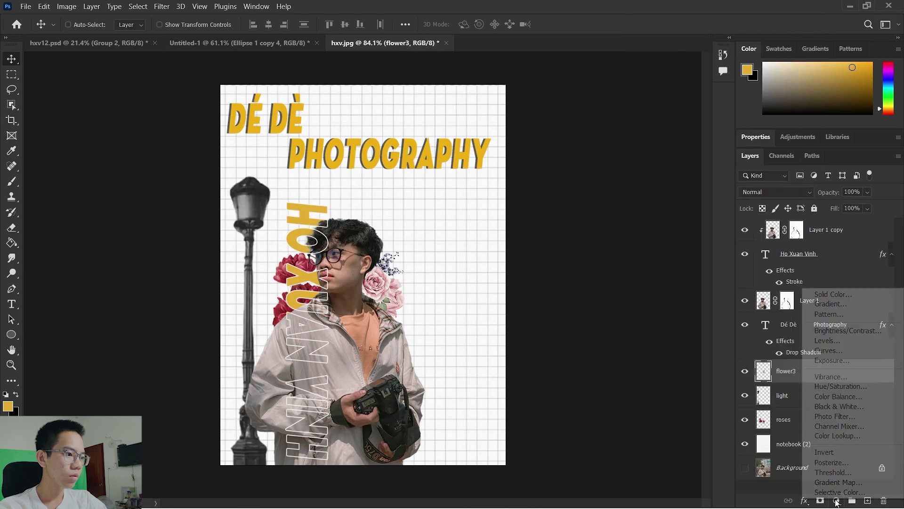
{"action": "left_click", "coordinate": [827, 329]}
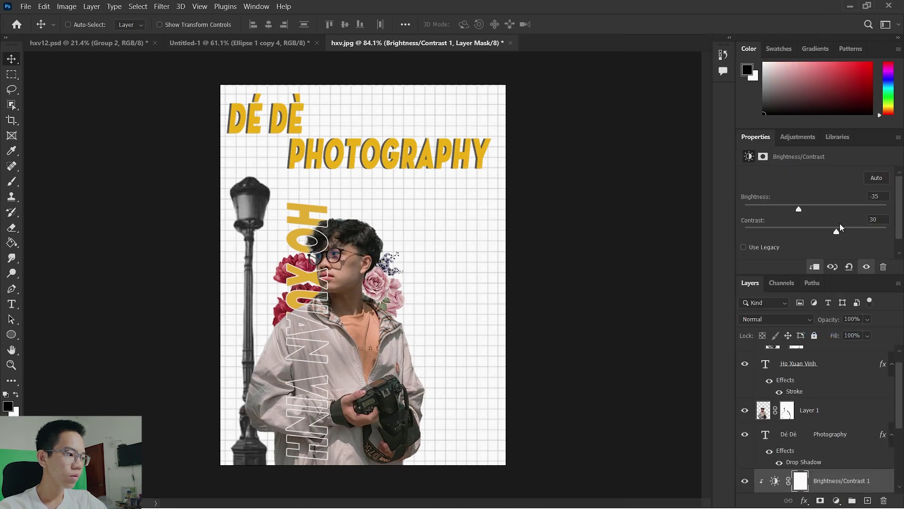
{"action": "left_click", "coordinate": [837, 501]}
{"action": "left_click", "coordinate": [838, 390]}
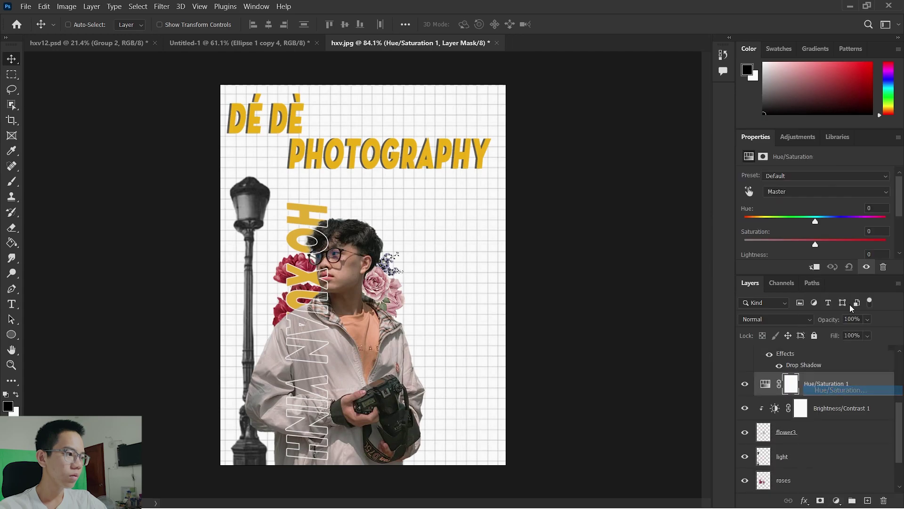
{"action": "left_click_drag", "start_coordinate": [824, 244], "coordinate": [830, 243]}
{"action": "scroll", "coordinate": [821, 241], "scroll_direction": "down", "scroll_amount": 1}
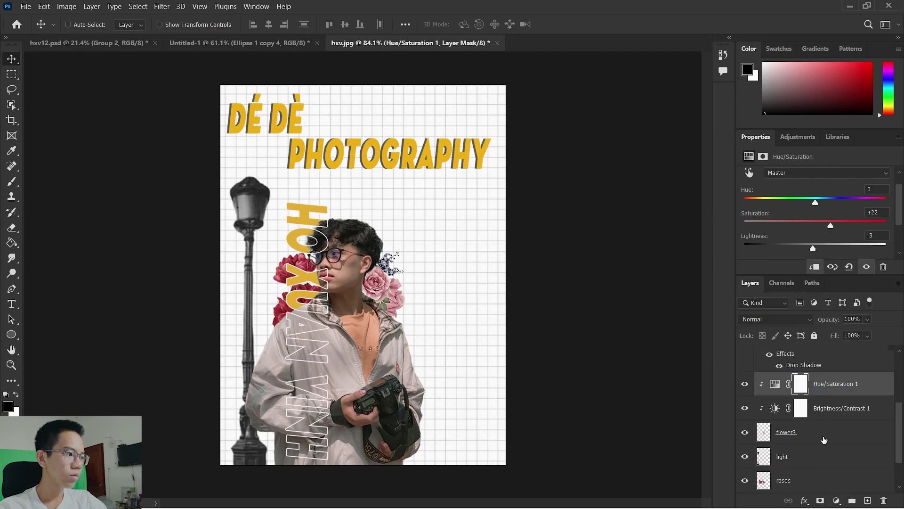
{"action": "left_click", "coordinate": [824, 438], "text": "shift"}
{"action": "key", "text": "ctrl+e"}
Add clipped Brightness/Contrast and Hue/Saturation adjustments to the roses, raising lightness to +3.
{"action": "left_click", "coordinate": [836, 500]}
{"action": "left_click", "coordinate": [827, 330]}
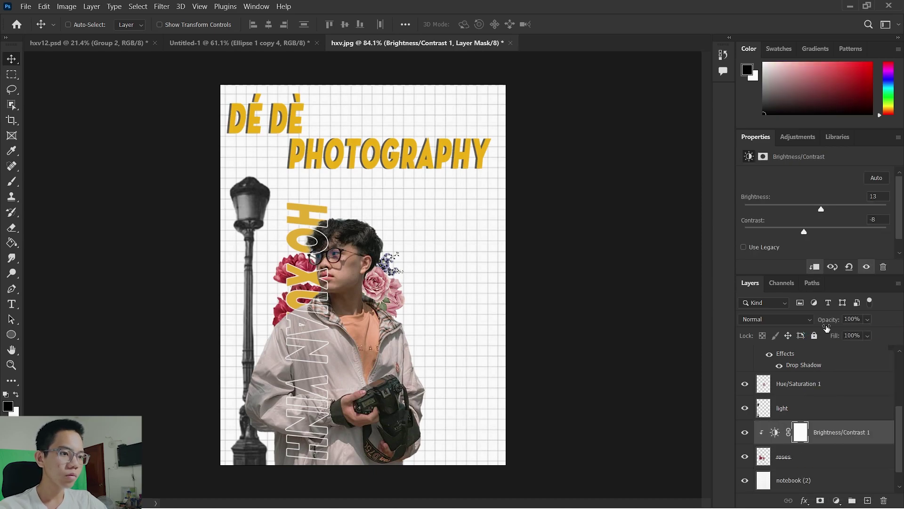
{"action": "left_click", "coordinate": [837, 500]}
{"action": "left_click", "coordinate": [829, 384]}
{"action": "scroll", "coordinate": [823, 240], "scroll_direction": "down", "scroll_amount": 1}
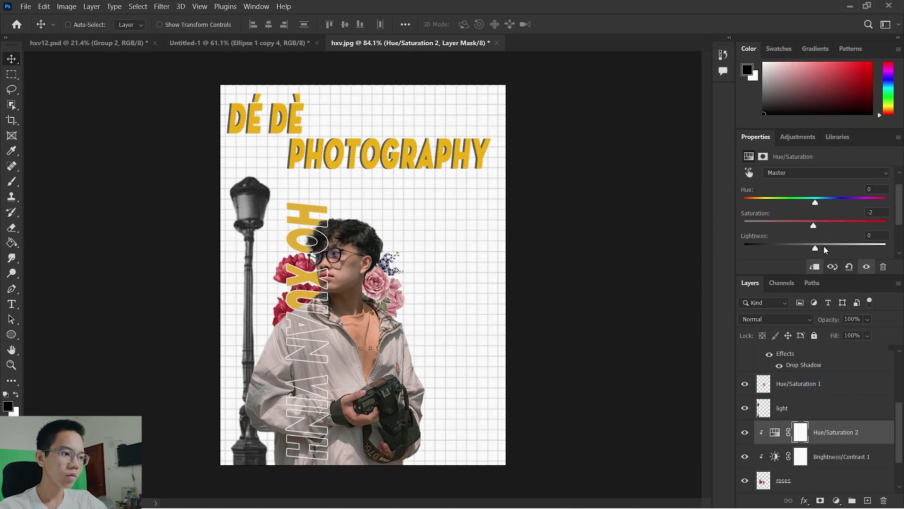
{"action": "left_click_drag", "start_coordinate": [815, 249], "coordinate": [818, 248]}
{"action": "scroll", "coordinate": [518, 336], "scroll_direction": "down", "scroll_amount": 1}
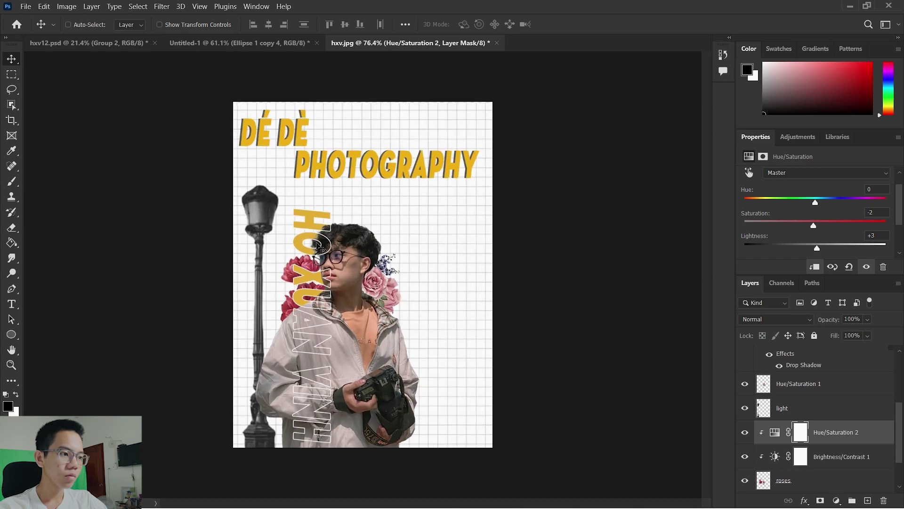
Draw a first circle with the Ellipse tool, then undo it.
{"action": "left_click", "coordinate": [11, 334]}
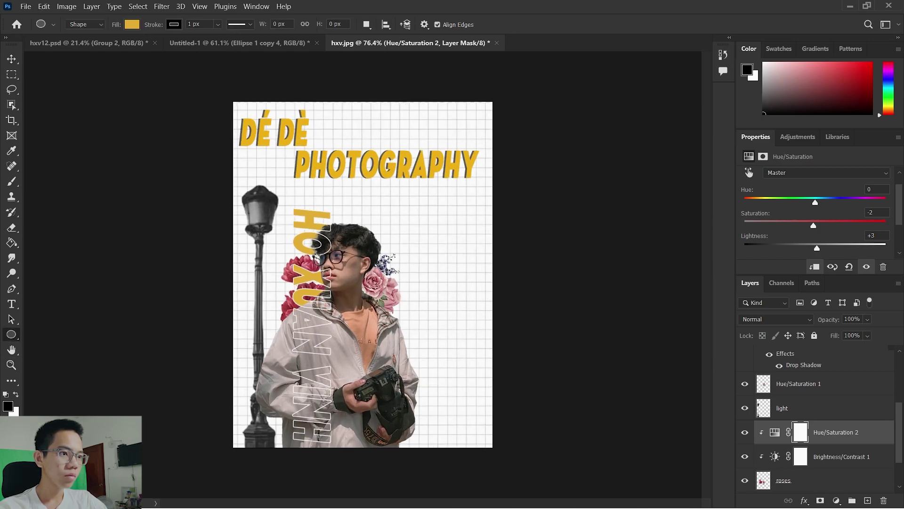
{"action": "left_click_drag", "start_coordinate": [292, 238], "coordinate": [474, 384]}
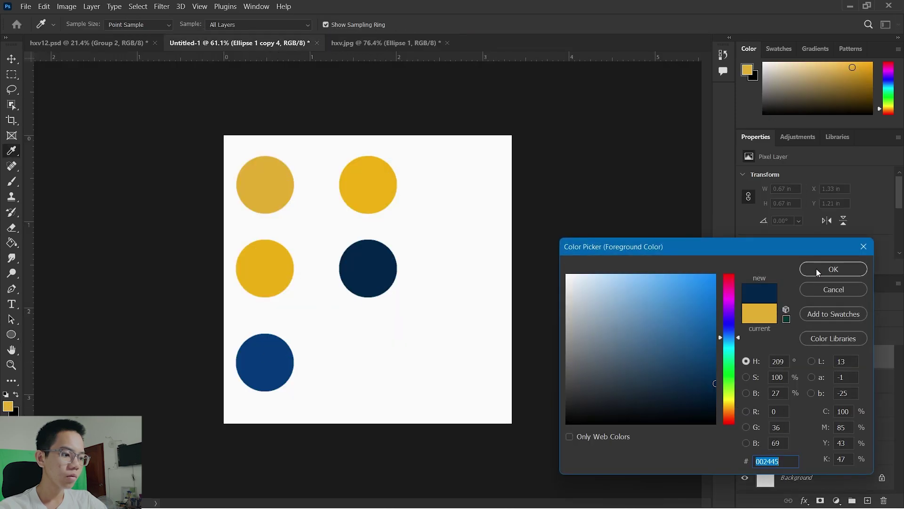
{"action": "left_click", "coordinate": [834, 269]}
{"action": "left_click", "coordinate": [360, 43]}
{"action": "left_click", "coordinate": [132, 24]}
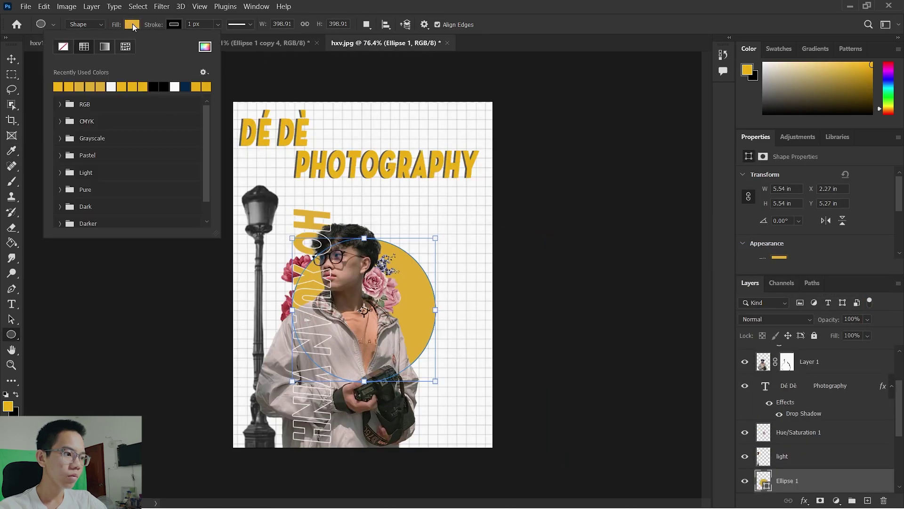
{"action": "key", "text": "v"}
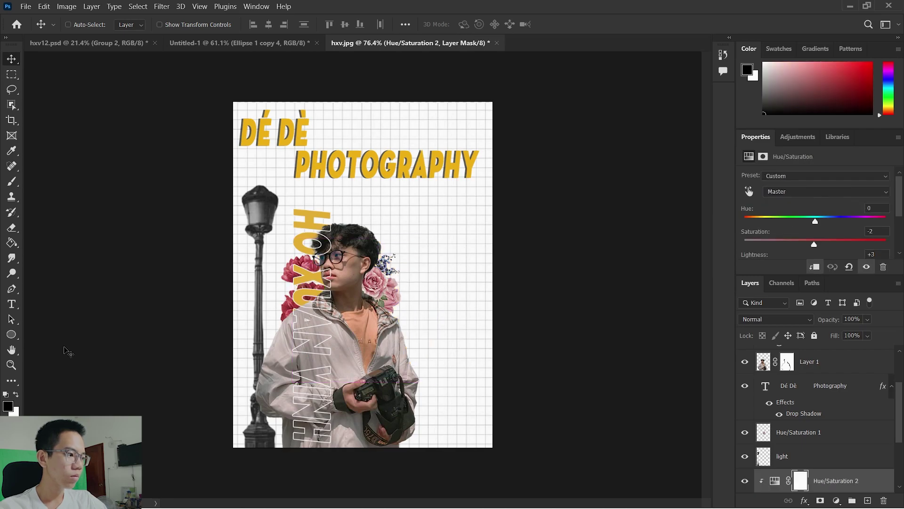
{"action": "key", "text": "u"}
Draw a large yellow circle without outline and move Ellipse 1 below Hue/Saturation 2.
{"action": "left_click_drag", "start_coordinate": [463, 400], "coordinate": [464, 401]}
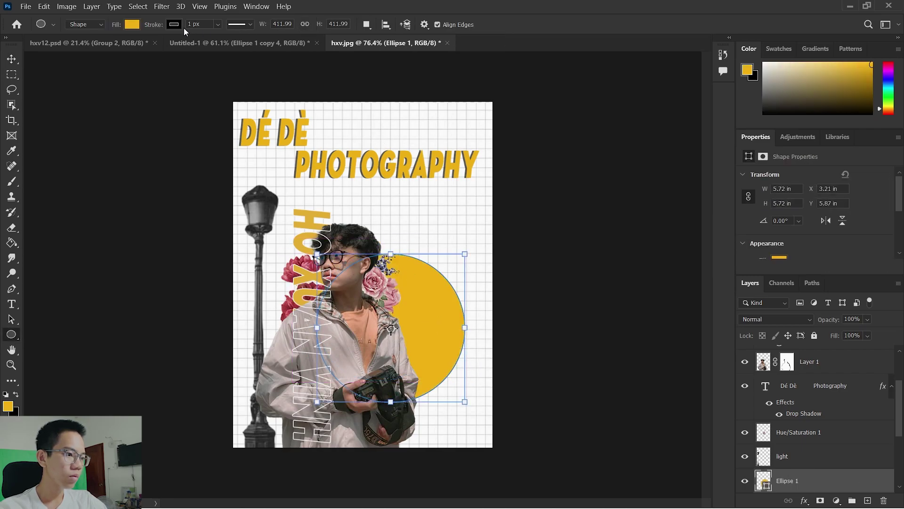
{"action": "left_click", "coordinate": [785, 240]}
{"action": "left_click", "coordinate": [746, 283]}
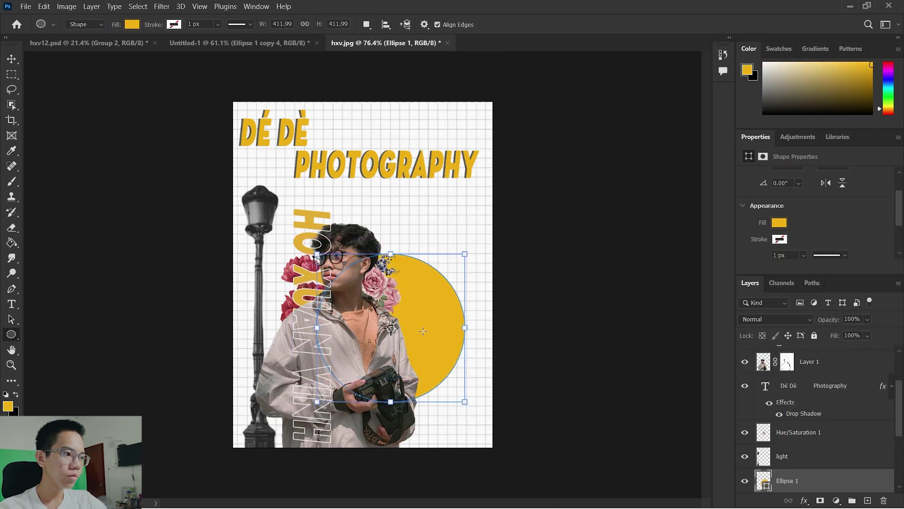
{"action": "key", "text": "v"}
{"action": "left_click_drag", "start_coordinate": [420, 278], "coordinate": [394, 253]}
{"action": "double_click", "coordinate": [766, 138]}
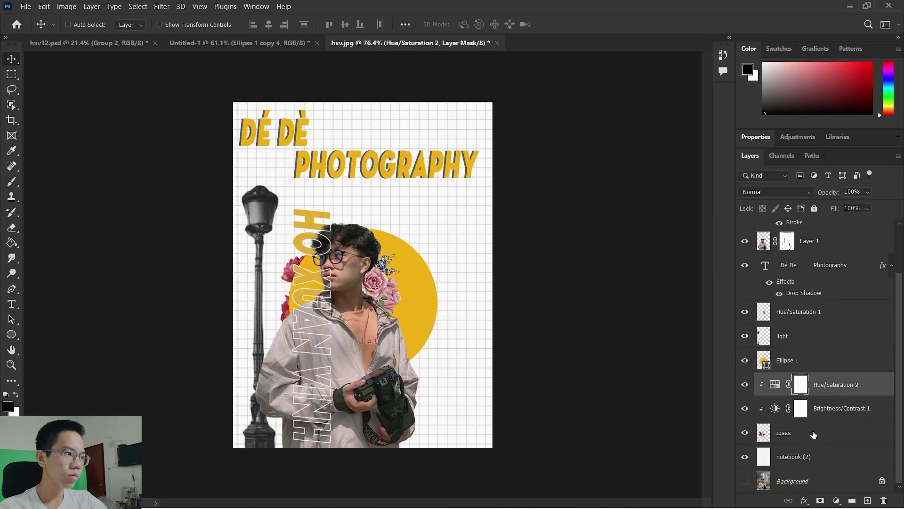
{"action": "left_click_drag", "start_coordinate": [830, 420], "coordinate": [831, 445]}
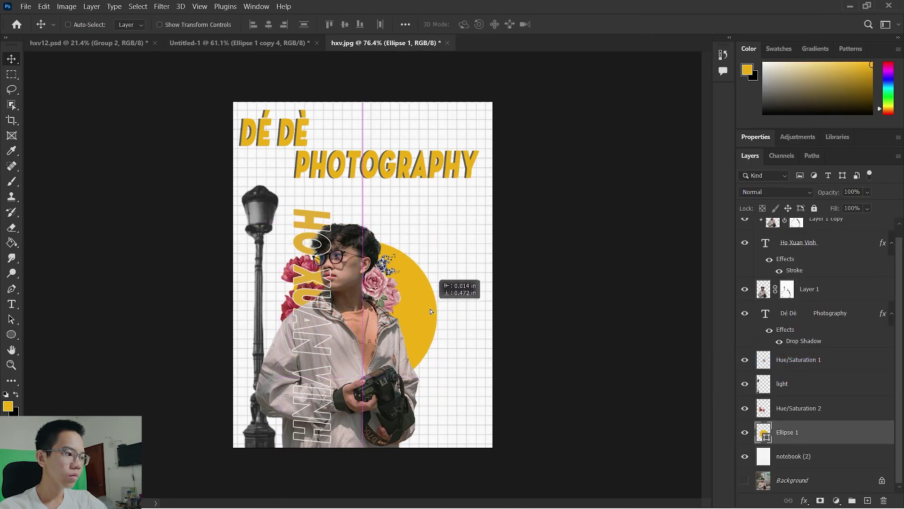
Try a Stroke effect on the yellow circle's layer, then cancel without applying.
{"action": "right_click", "coordinate": [807, 432]}
{"action": "left_click", "coordinate": [677, 15]}
{"action": "left_click", "coordinate": [465, 160]}
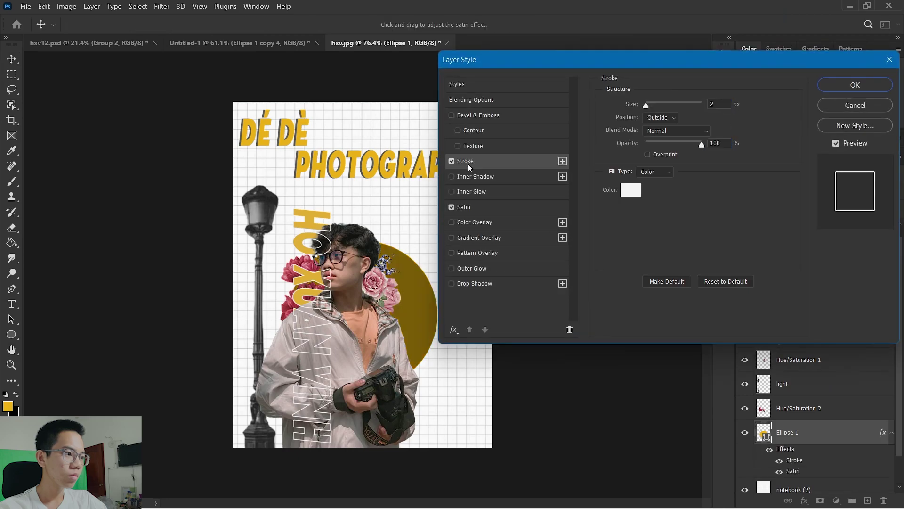
{"action": "left_click", "coordinate": [630, 190]}
{"action": "left_click", "coordinate": [863, 246]}
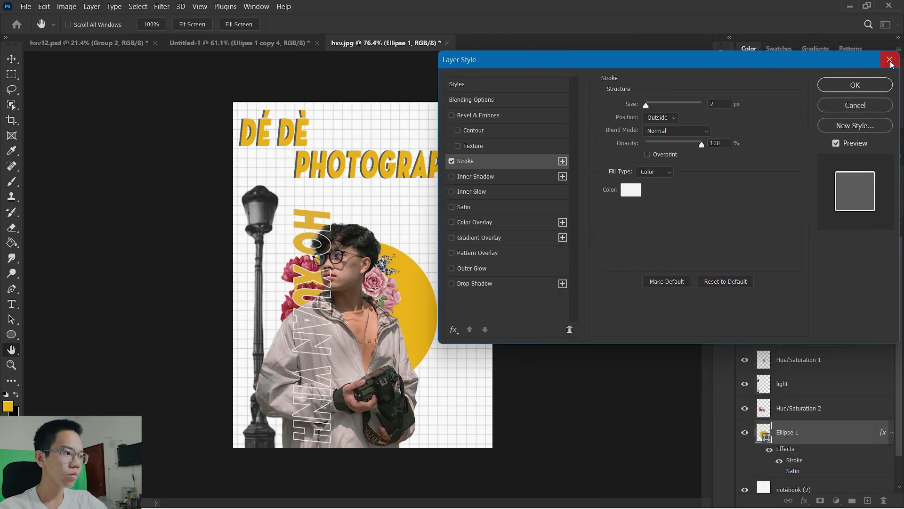
{"action": "left_click", "coordinate": [889, 59]}
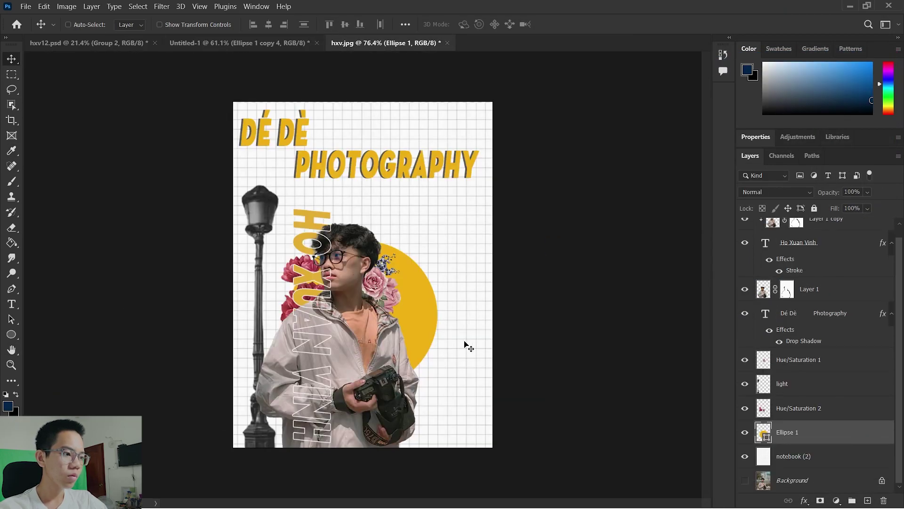
Apply a 27 px dark-navy Stroke to the yellow circle.
{"action": "right_click", "coordinate": [839, 432]}
{"action": "left_click", "coordinate": [775, 13]}
{"action": "left_click", "coordinate": [466, 161]}
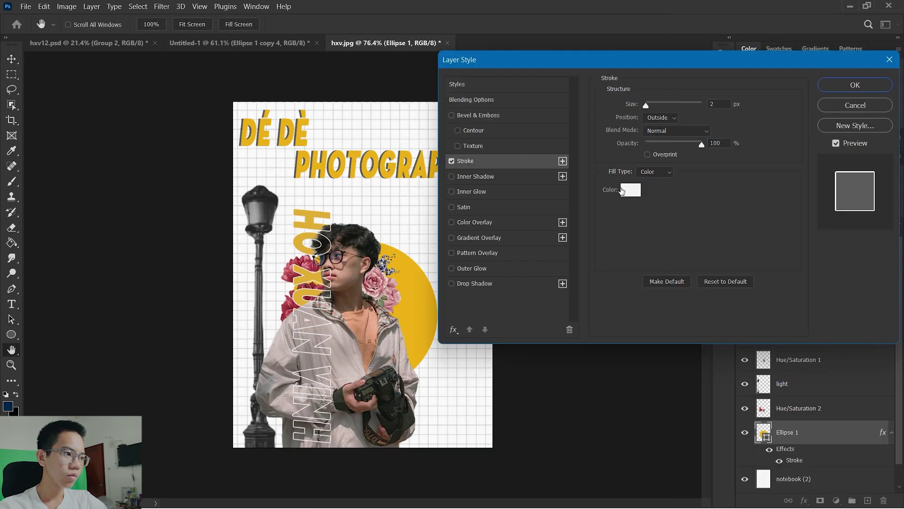
{"action": "left_click", "coordinate": [630, 190]}
{"action": "left_click", "coordinate": [8, 406]}
{"action": "left_click", "coordinate": [833, 268]}
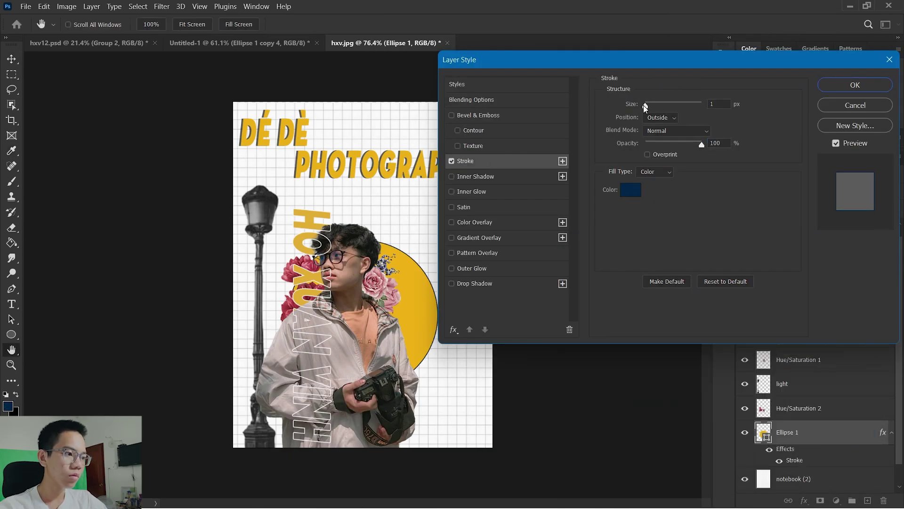
{"action": "left_click_drag", "start_coordinate": [645, 105], "coordinate": [654, 103]}
{"action": "left_click", "coordinate": [856, 85]}
Enlarge the outlined circle slightly with Free Transform.
{"action": "key", "text": "ctrl+0"}
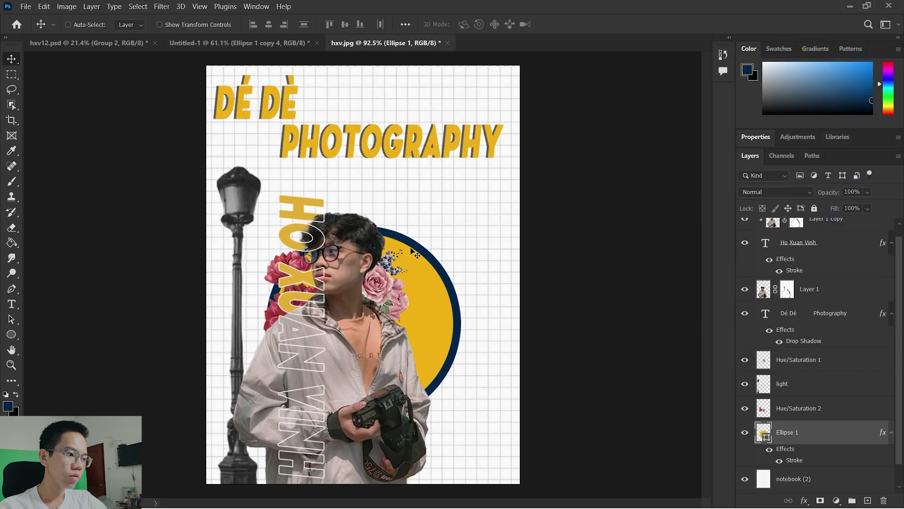
{"action": "key", "text": "ctrl+t"}
{"action": "left_click_drag", "start_coordinate": [452, 234], "coordinate": [450, 232]}
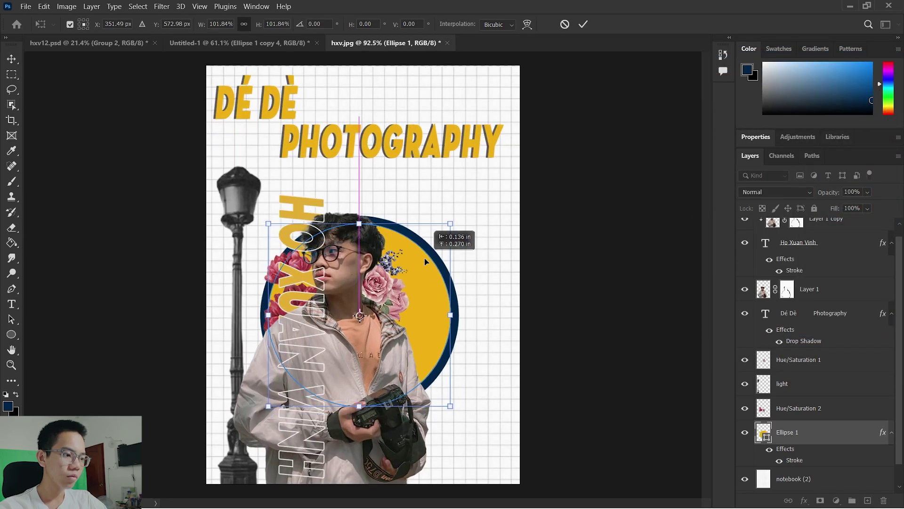
{"action": "key", "text": "ctrl+0"}
{"action": "left_click", "coordinate": [583, 24]}
Duplicate the circle and shrink the copy, placing it overlapping the lower right.
{"action": "key", "text": "ctrl+j"}
{"action": "key", "text": "ctrl+t"}
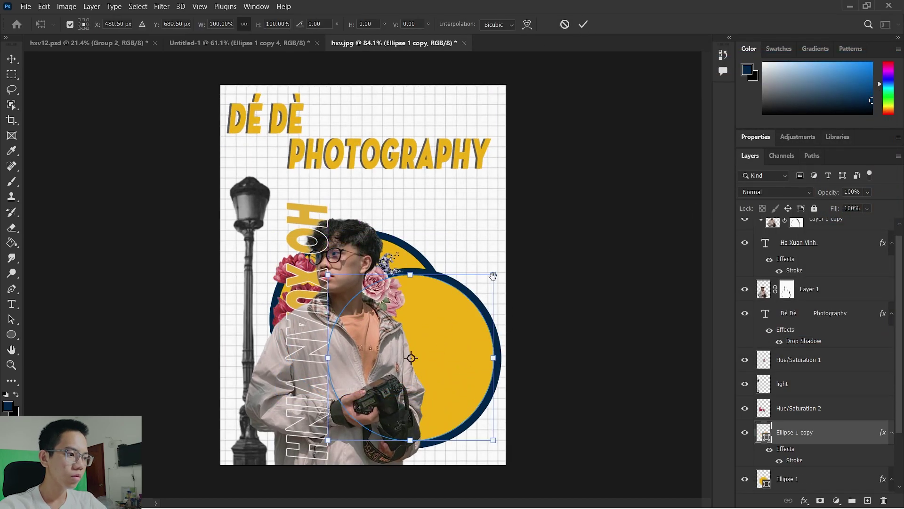
{"action": "mouse_move", "coordinate": [463, 346]}
{"action": "left_mouse_down"}
{"action": "mouse_move", "coordinate": [447, 322]}
{"action": "mouse_move", "coordinate": [431, 365]}
{"action": "left_mouse_up"}
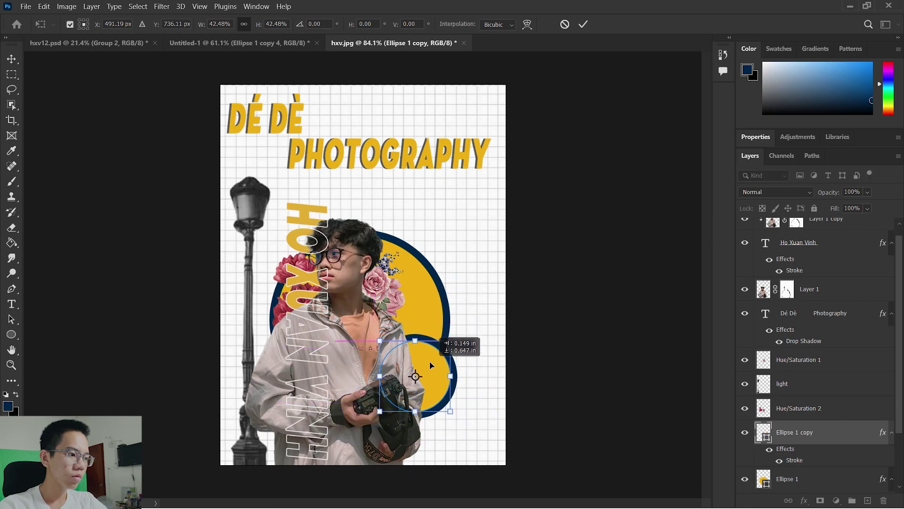
{"action": "left_click", "coordinate": [583, 24]}
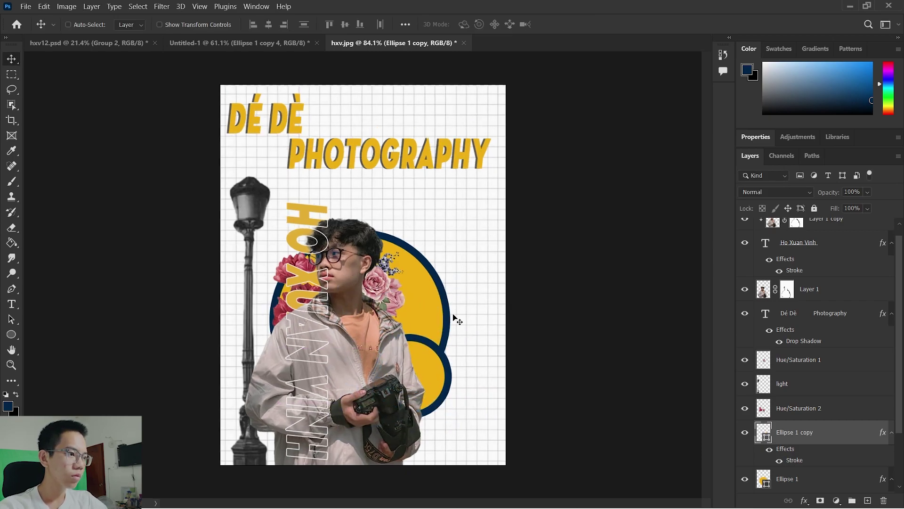
{"action": "scroll", "coordinate": [803, 251], "scroll_direction": "up", "scroll_amount": 1}
Start a new dot text block beside the circles, clearing the placeholder text.
{"action": "left_click", "coordinate": [804, 251]}
{"action": "key", "text": "t"}
{"action": "left_click", "coordinate": [473, 306]}
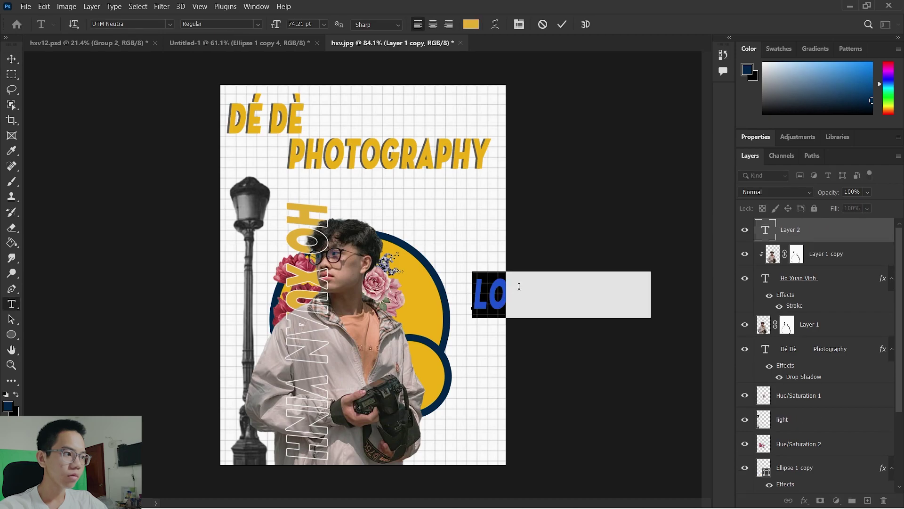
{"action": "key", "text": "BackSpace"}
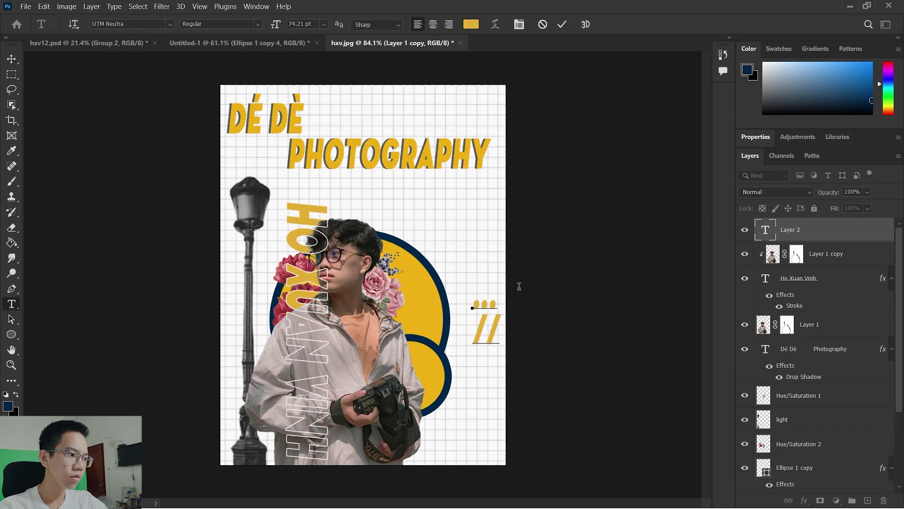
{"action": "key", "text": "ctrl+a"}
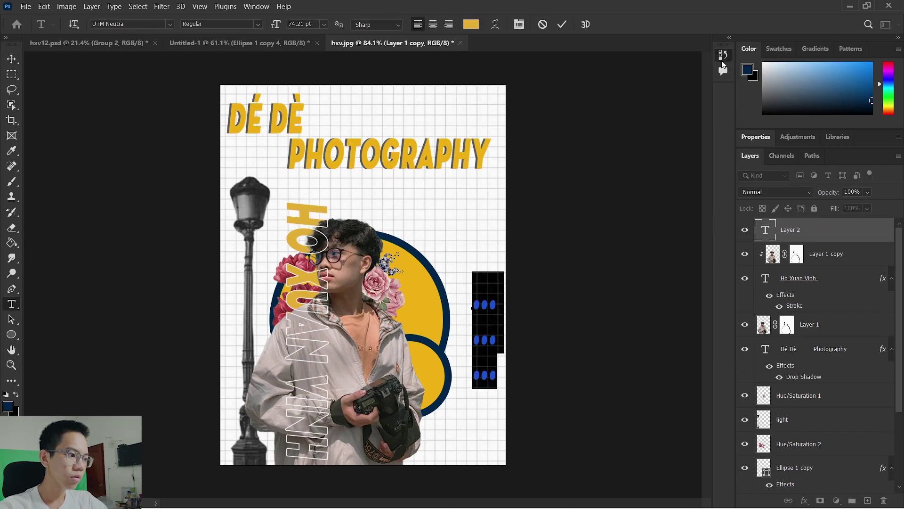
Colour the dot text black via the Character panel's Color Picker.
{"action": "left_click", "coordinate": [256, 7]}
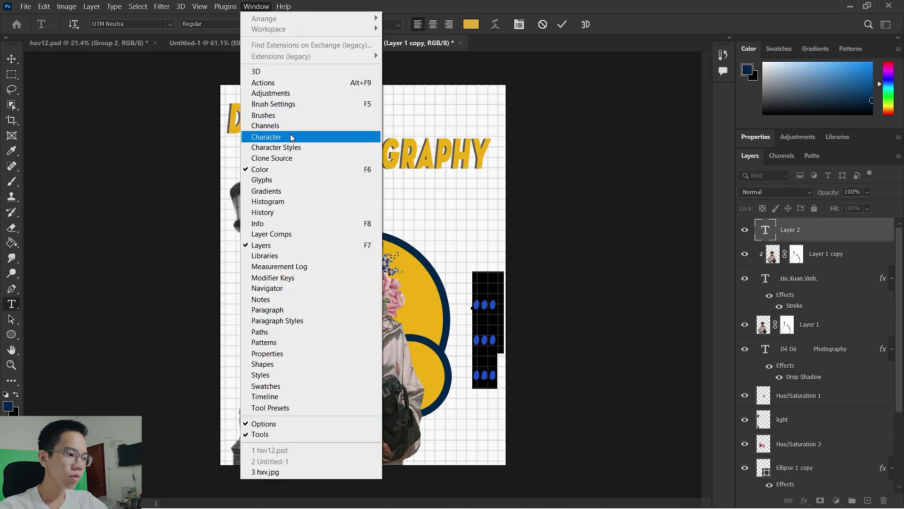
{"action": "left_click", "coordinate": [273, 136]}
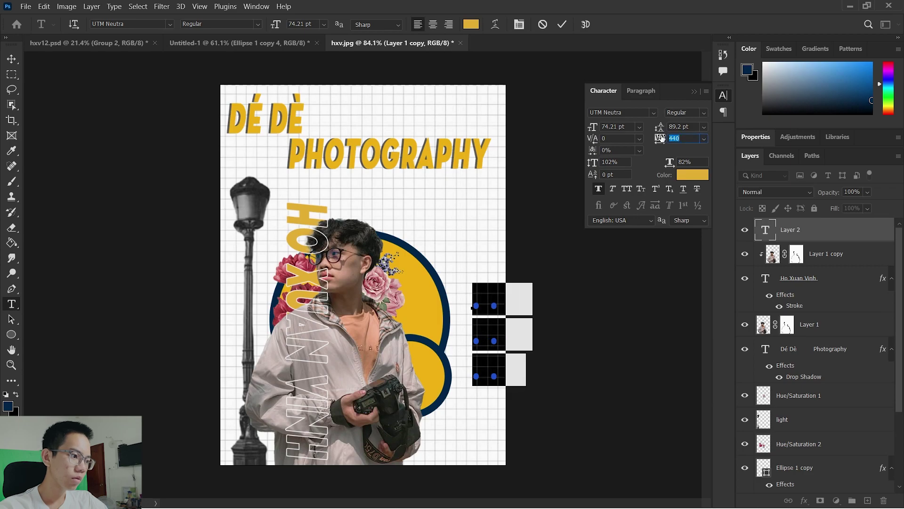
{"action": "left_click", "coordinate": [693, 175]}
{"action": "left_click", "coordinate": [585, 414]}
{"action": "left_click", "coordinate": [822, 266]}
{"action": "left_click", "coordinate": [723, 95]}
{"action": "left_click", "coordinate": [562, 24]}
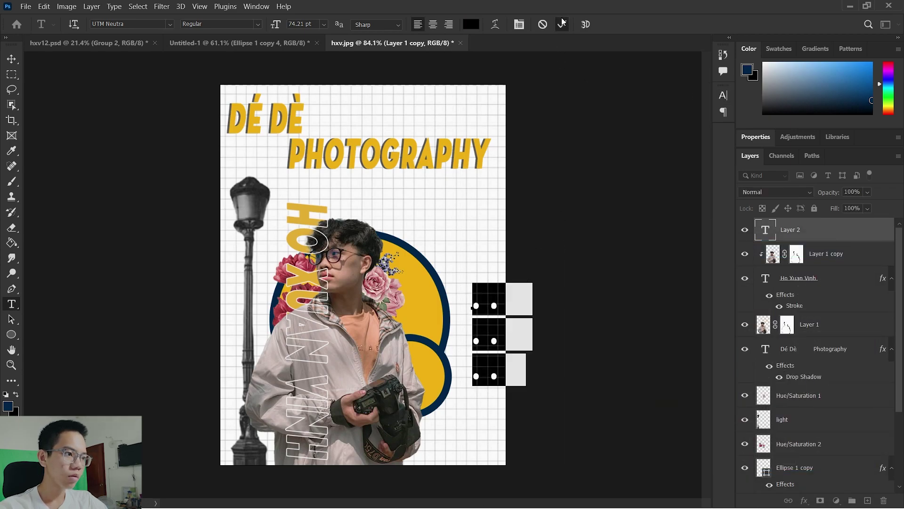
Move the dot block down toward the poster's bottom edge.
{"action": "left_click_drag", "start_coordinate": [495, 347], "coordinate": [474, 427]}
{"action": "left_click", "coordinate": [723, 95]}
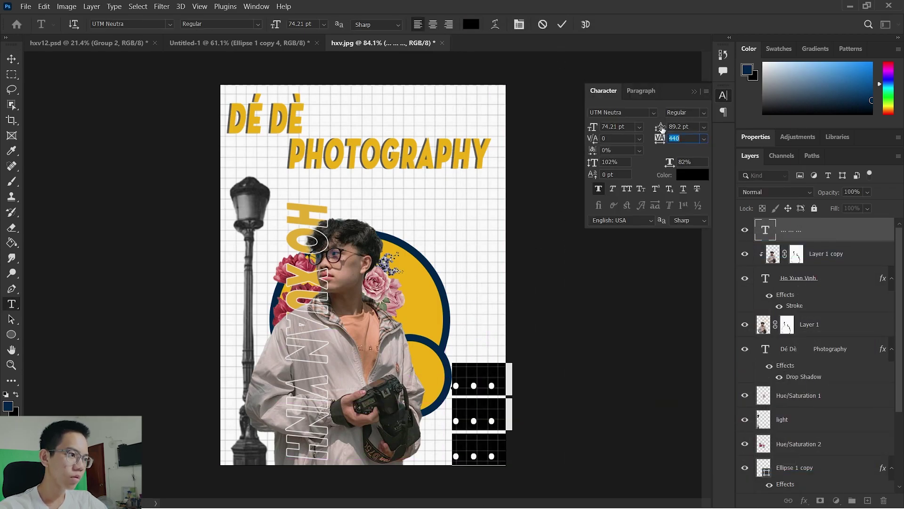
{"action": "key", "text": "Escape"}
{"action": "key", "text": "v"}
{"action": "scroll", "coordinate": [468, 287], "scroll_direction": "up", "scroll_amount": 3}
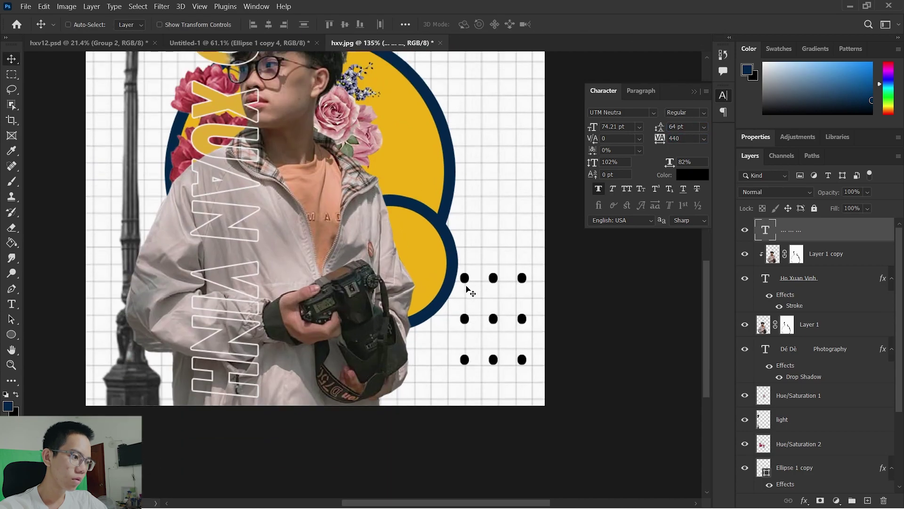
{"action": "left_click_drag", "start_coordinate": [469, 287], "coordinate": [469, 309]}
Shift the dot block left into position.
{"action": "scroll", "coordinate": [485, 253], "scroll_direction": "down", "scroll_amount": 4}
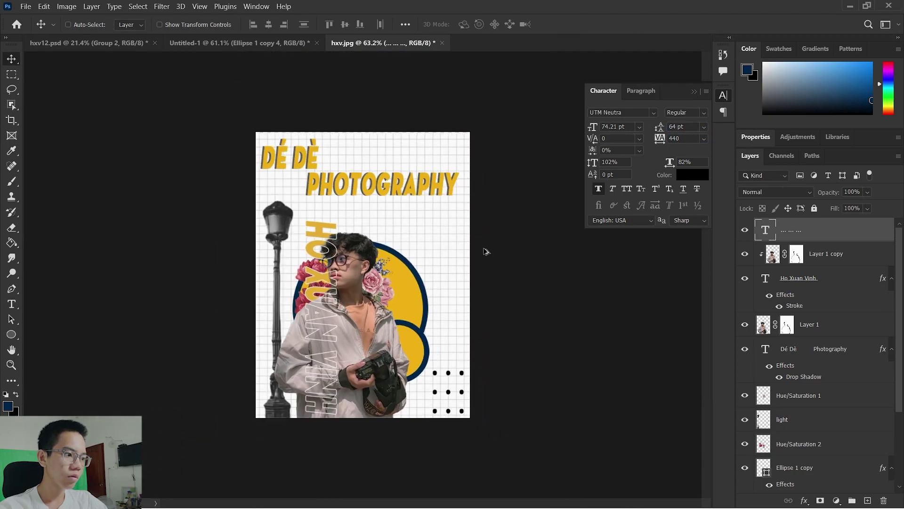
{"action": "scroll", "coordinate": [416, 388], "scroll_direction": "up", "scroll_amount": 3}
{"action": "double_click", "coordinate": [766, 230]}
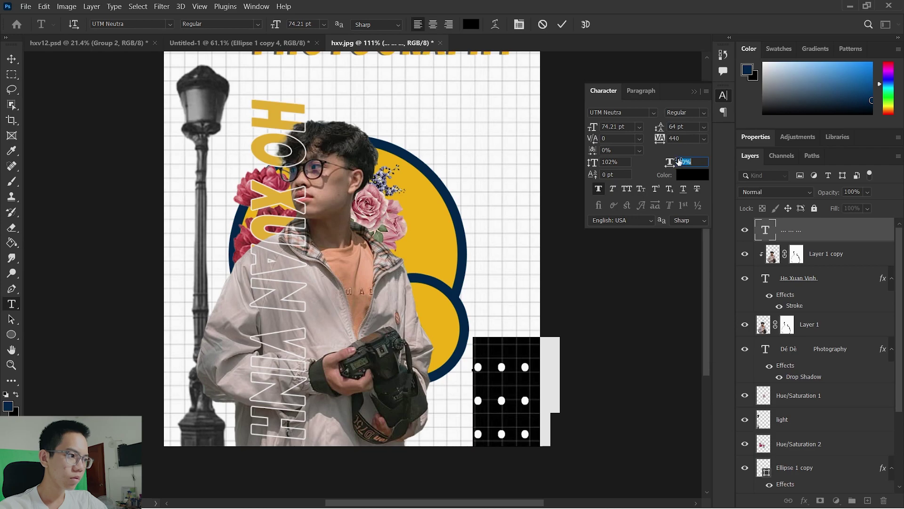
{"action": "key", "text": "Escape"}
{"action": "key", "text": "v"}
{"action": "scroll", "coordinate": [486, 368], "scroll_direction": "up", "scroll_amount": 2}
{"action": "left_click_drag", "start_coordinate": [487, 368], "coordinate": [464, 356]}
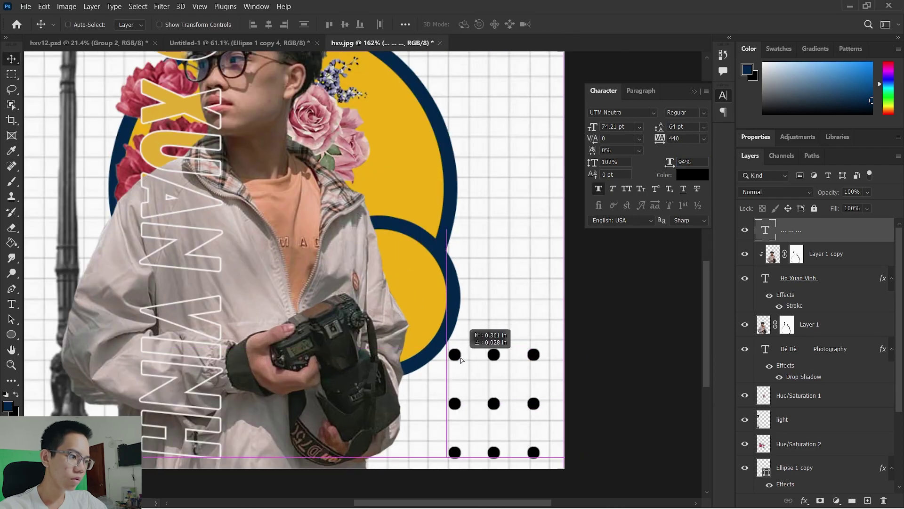
{"action": "scroll", "coordinate": [464, 356], "scroll_direction": "down", "scroll_amount": 5}
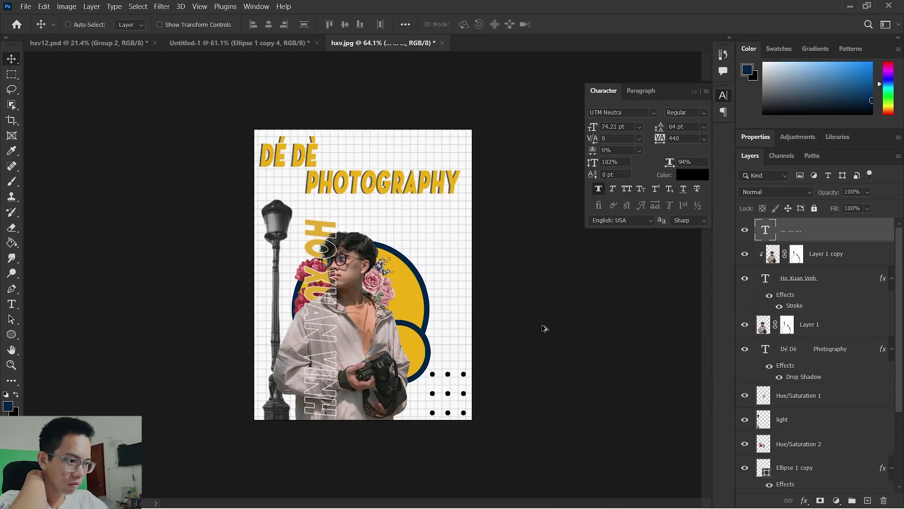
Nudge the dot grid further left, tucking it into the bottom-right corner.
{"action": "left_click", "coordinate": [83, 43]}
{"action": "left_click", "coordinate": [384, 42]}
{"action": "scroll", "coordinate": [464, 386], "scroll_direction": "up", "scroll_amount": 4}
{"action": "double_click", "coordinate": [491, 415]}
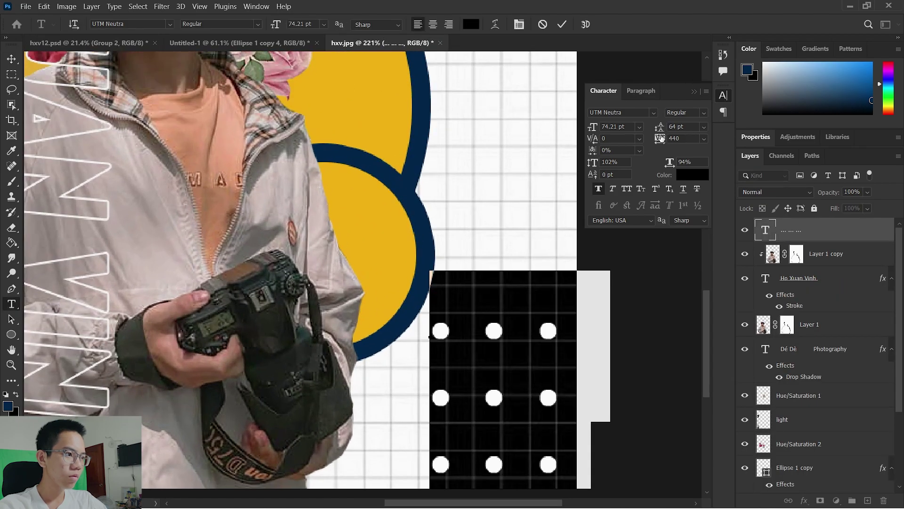
{"action": "key", "text": "Escape"}
{"action": "key", "text": "v"}
{"action": "scroll", "coordinate": [509, 323], "scroll_direction": "up", "scroll_amount": 3}
{"action": "mouse_move", "coordinate": [447, 376]}
{"action": "left_mouse_down"}
{"action": "mouse_move", "coordinate": [453, 308]}
{"action": "mouse_move", "coordinate": [405, 307]}
{"action": "left_mouse_up"}
{"action": "scroll", "coordinate": [518, 294], "scroll_direction": "down", "scroll_amount": 5}
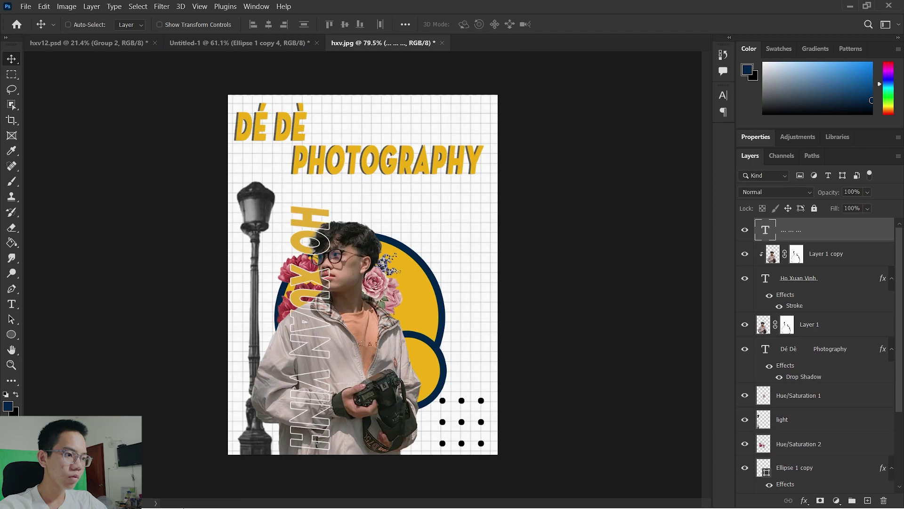
Place the cloudd image from File Explorer onto the poster with Screen blend mode.
{"action": "left_click", "coordinate": [410, 495]}
{"action": "scroll", "coordinate": [598, 290], "scroll_direction": "up", "scroll_amount": 5}
{"action": "scroll", "coordinate": [612, 301], "scroll_direction": "up", "scroll_amount": 5}
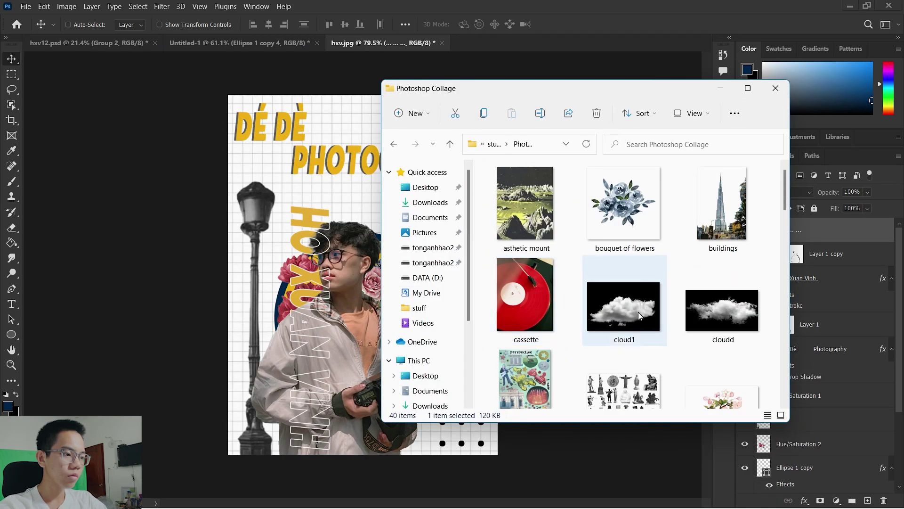
{"action": "mouse_move", "coordinate": [716, 317]}
{"action": "left_mouse_down"}
{"action": "mouse_move", "coordinate": [363, 274]}
{"action": "mouse_move", "coordinate": [224, 174]}
{"action": "left_mouse_up"}
{"action": "key", "text": "Return"}
{"action": "left_click", "coordinate": [775, 192]}
{"action": "left_click", "coordinate": [762, 292]}
Start a new text layer and search the web for the 'to me' photography quote.
{"action": "scroll", "coordinate": [364, 272], "scroll_direction": "up", "scroll_amount": 1}
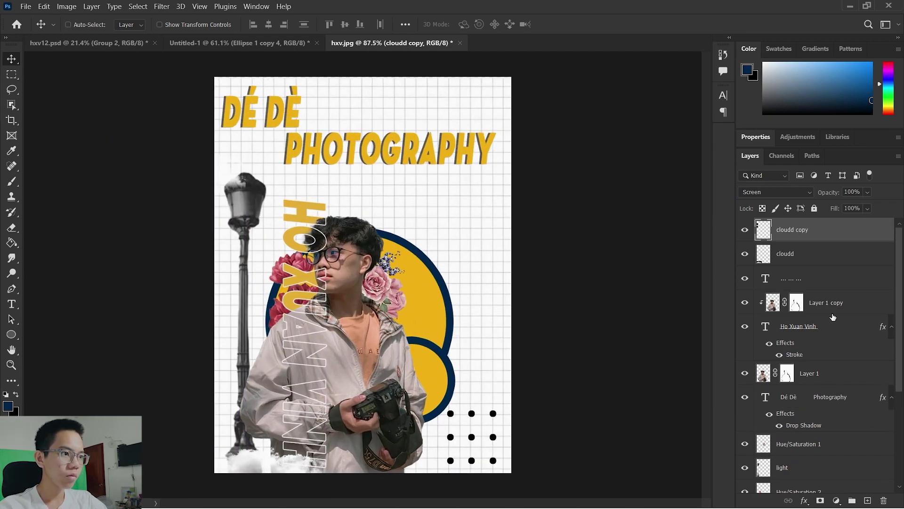
{"action": "key", "text": "t"}
{"action": "left_click", "coordinate": [399, 190]}
{"action": "key", "text": "alt+Tab"}
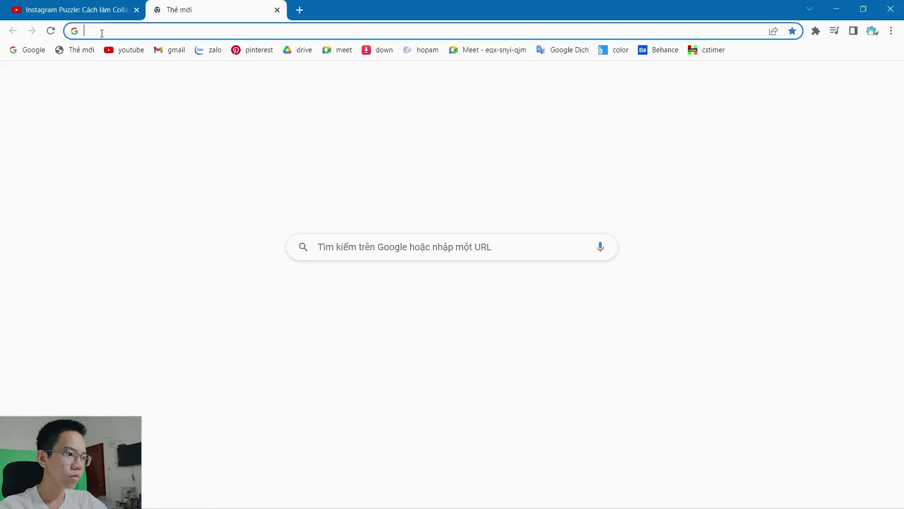
{"action": "type", "text": "to me"}
{"action": "key", "text": "Return"}
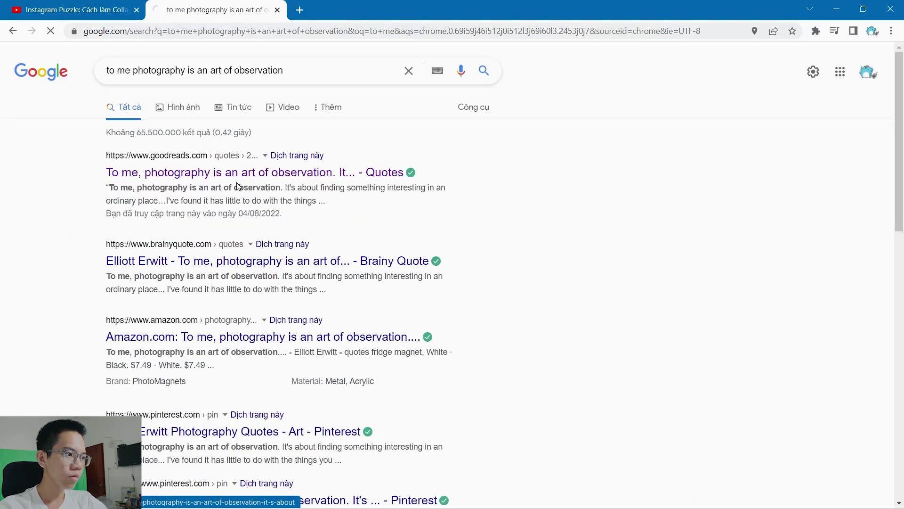
Copy the quote from goodreads and paste it into the new text layer.
{"action": "left_click", "coordinate": [250, 179]}
{"action": "left_click_drag", "start_coordinate": [270, 145], "coordinate": [351, 185]}
{"action": "key", "text": "ctrl+c"}
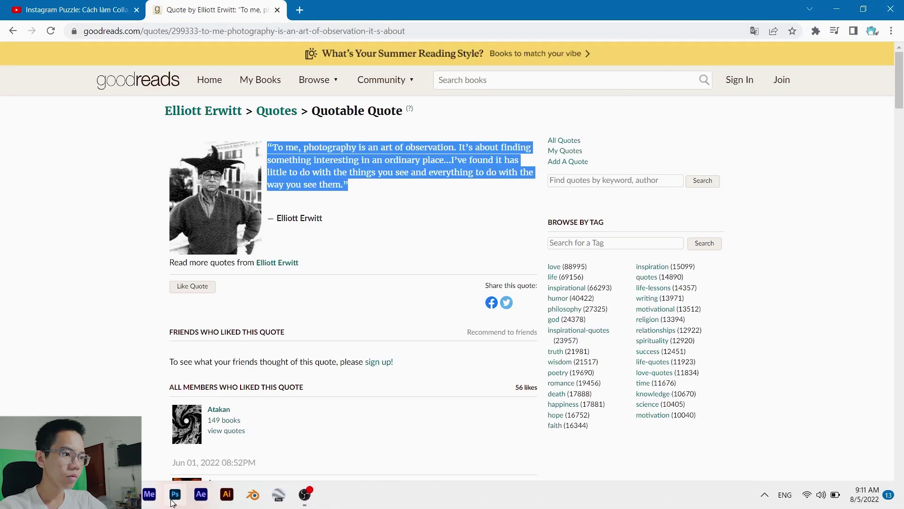
{"action": "key", "text": "alt+Tab"}
{"action": "key", "text": "ctrl+v"}
{"action": "left_click", "coordinate": [324, 24]}
Set the quote text to 10 pt with 40 tracking.
{"action": "left_click", "coordinate": [301, 64]}
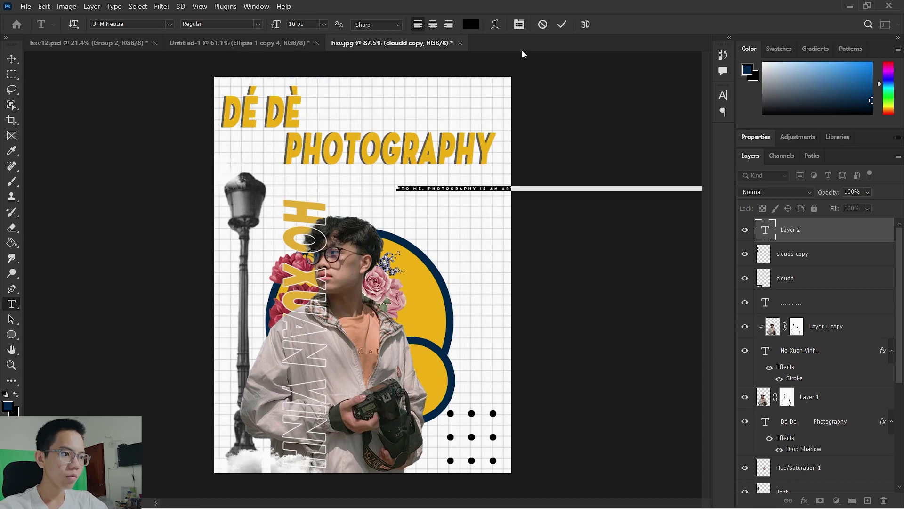
{"action": "left_click", "coordinate": [724, 95]}
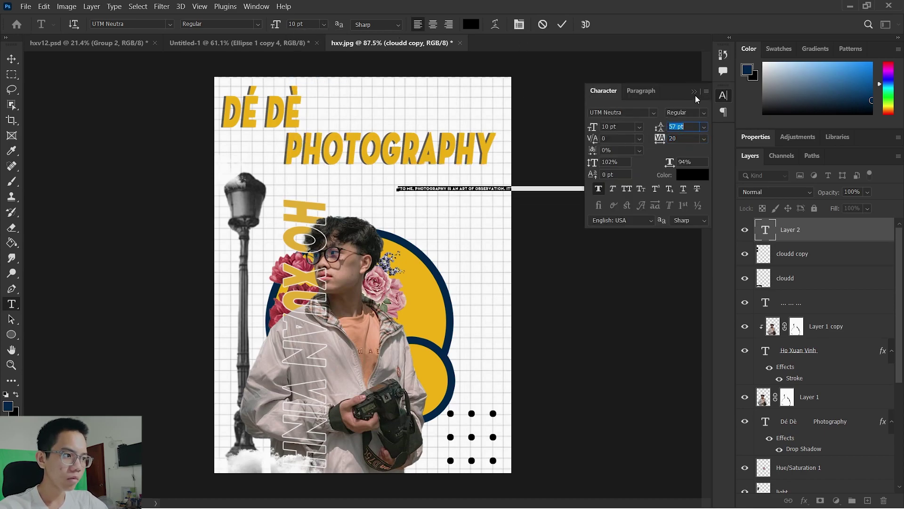
{"action": "key", "text": "Tab"}
{"action": "type", "text": "40"}
{"action": "key", "text": "Return"}
{"action": "key", "text": "ctrl+Return"}
Break the quote after PHOTOGRAPHY IS, after OBSERVATION., and before IN AN ORDINARY PLACE.
{"action": "key", "text": "v"}
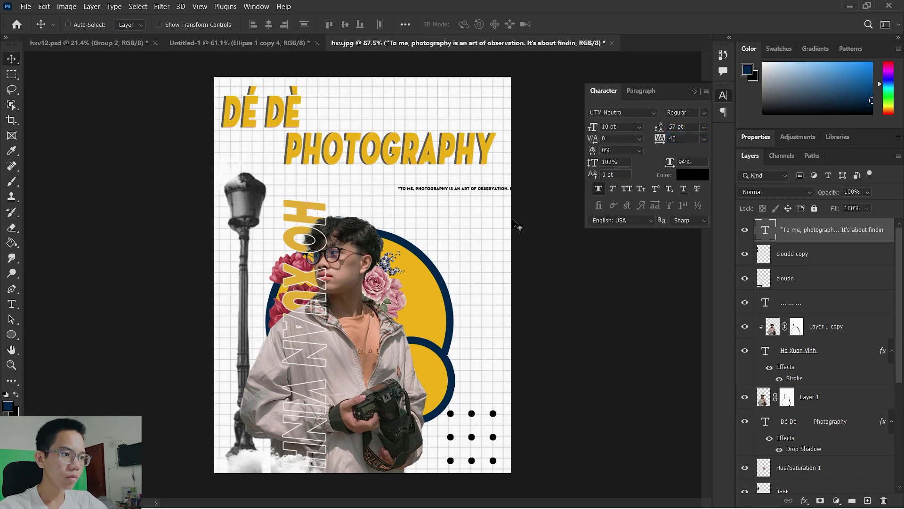
{"action": "scroll", "coordinate": [281, 179], "scroll_direction": "up", "scroll_amount": 5}
{"action": "scroll", "coordinate": [280, 179], "scroll_direction": "down", "scroll_amount": 3}
{"action": "key", "text": "t"}
{"action": "left_click", "coordinate": [353, 173]}
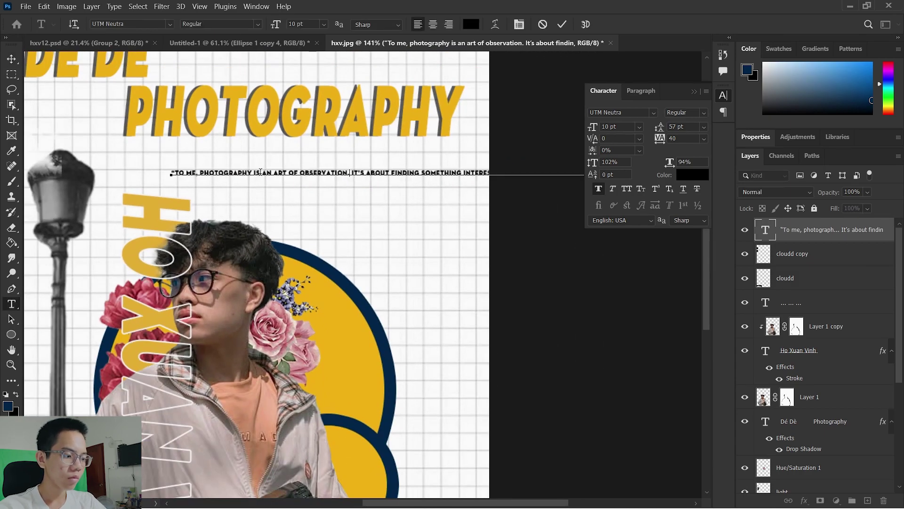
{"action": "left_click", "coordinate": [264, 173]}
{"action": "key", "text": "Return"}
{"action": "left_click", "coordinate": [262, 210]}
{"action": "key", "text": "Return"}
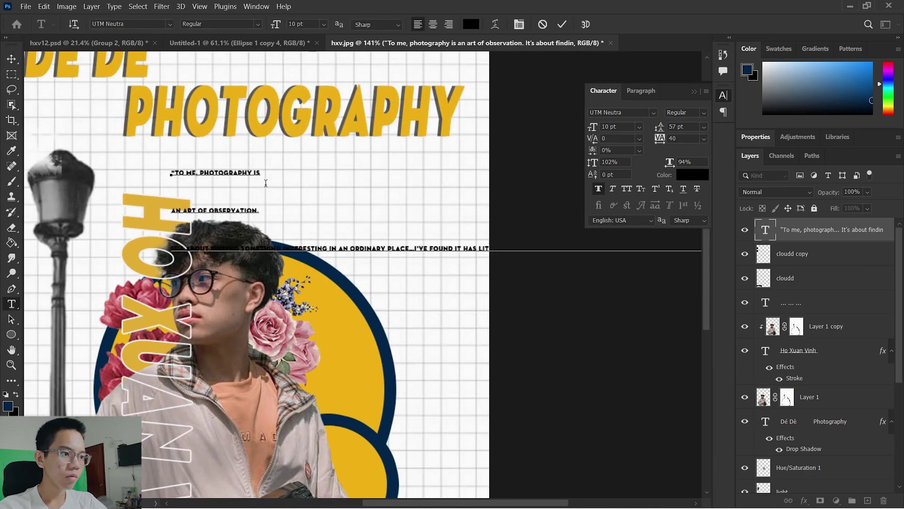
{"action": "left_click", "coordinate": [332, 249]}
{"action": "key", "text": "Return"}
{"action": "key", "text": "ctrl+Return"}
Move the quote near the top and put I'VE FOUND IT and WITH THE THINGS on new lines.
{"action": "key", "text": "v"}
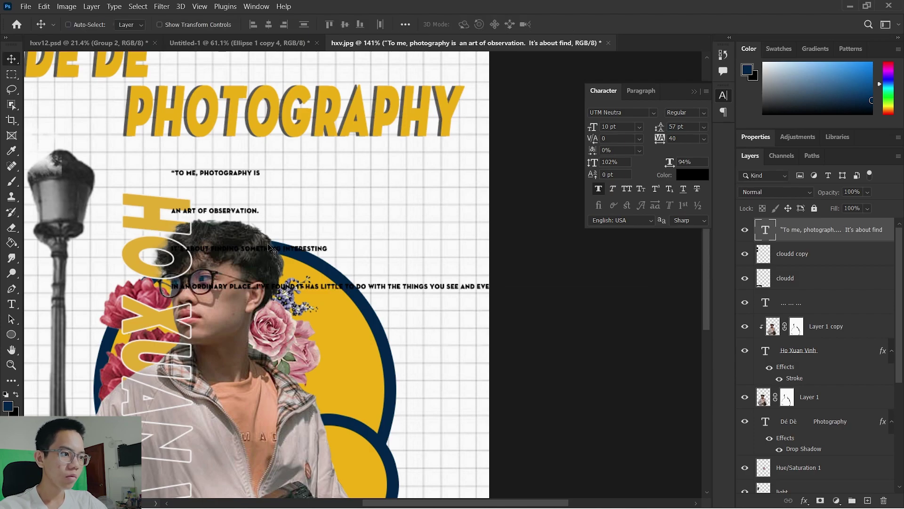
{"action": "left_click_drag", "start_coordinate": [234, 217], "coordinate": [234, 104]}
{"action": "double_click", "coordinate": [266, 173]}
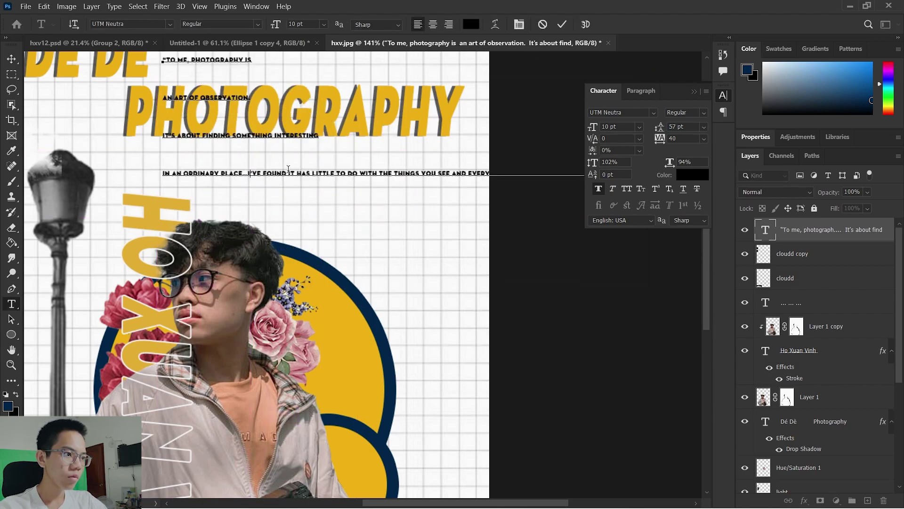
{"action": "key", "text": "Left"}
{"action": "key", "text": "Return"}
{"action": "key", "text": "BackSpace"}
{"action": "key", "text": "Return"}
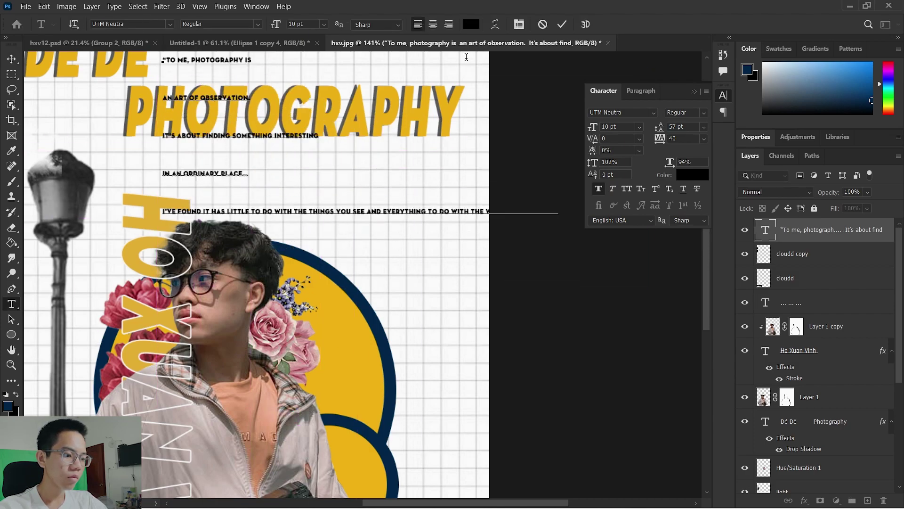
{"action": "left_click", "coordinate": [272, 211]}
{"action": "key", "text": "Return"}
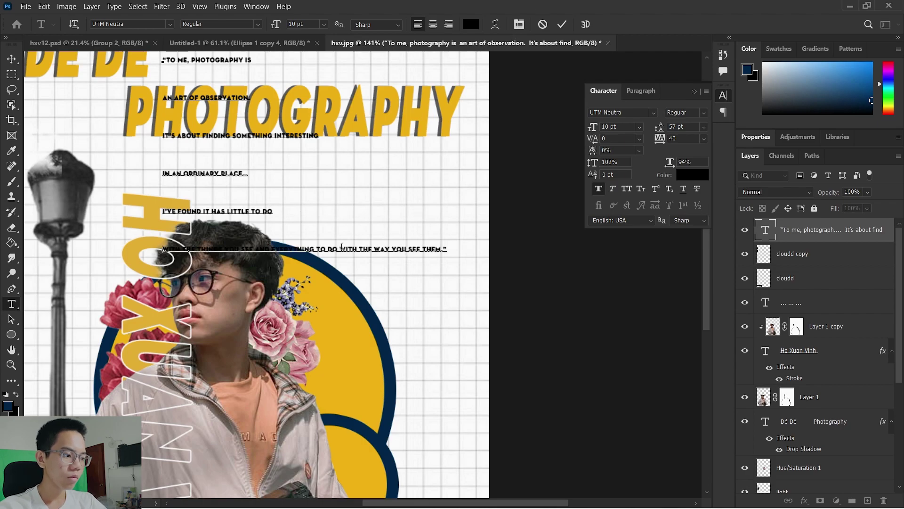
Tighten the quote's line spacing, size it to 14 pt, and move it below PHOTOGRAPHY.
{"action": "scroll", "coordinate": [330, 208], "scroll_direction": "down", "scroll_amount": 3}
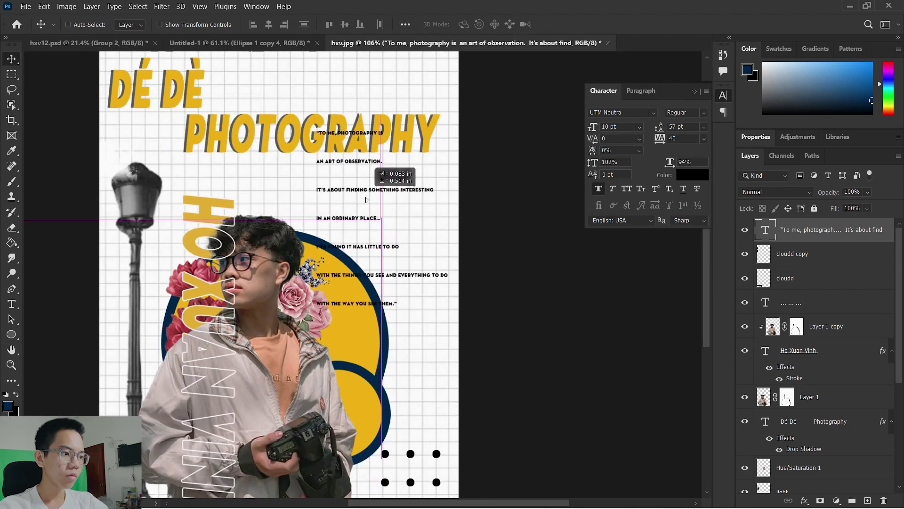
{"action": "key", "text": "ctrl+a"}
{"action": "left_click_drag", "start_coordinate": [660, 127], "coordinate": [643, 131]}
{"action": "left_click", "coordinate": [323, 24]}
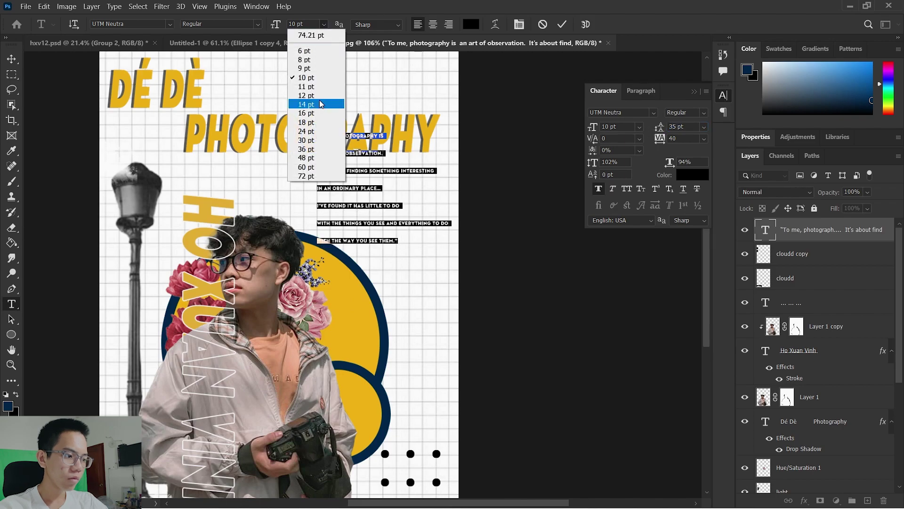
{"action": "left_click", "coordinate": [311, 112]}
{"action": "left_click", "coordinate": [12, 59]}
{"action": "left_click_drag", "start_coordinate": [390, 180], "coordinate": [403, 205]}
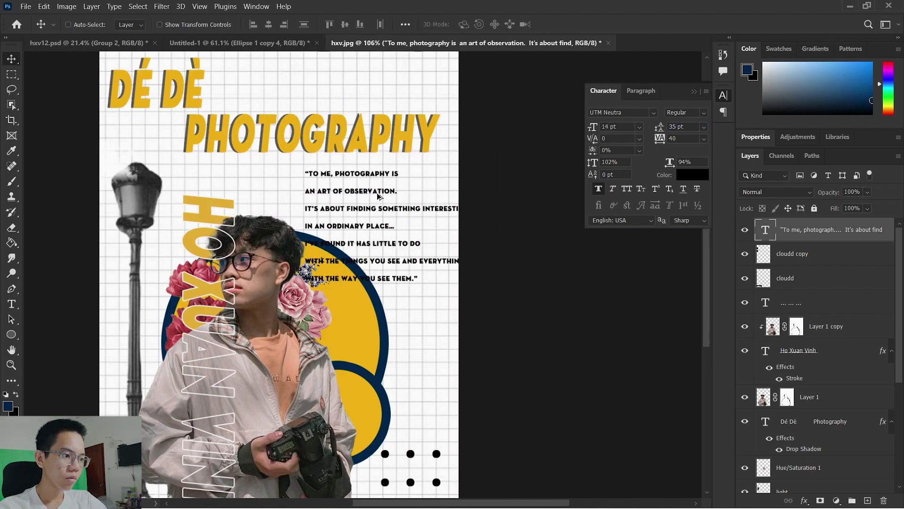
Add blank lines after OBSERVATION. and ORDINARY PLACE..., and break lines at INTERESTING and AND.
{"action": "double_click", "coordinate": [378, 196]}
{"action": "scroll", "coordinate": [378, 197], "scroll_direction": "up", "scroll_amount": 3}
{"action": "left_click", "coordinate": [415, 192]}
{"action": "key", "text": "Return"}
{"action": "left_click", "coordinate": [454, 250]}
{"action": "key", "text": "Return"}
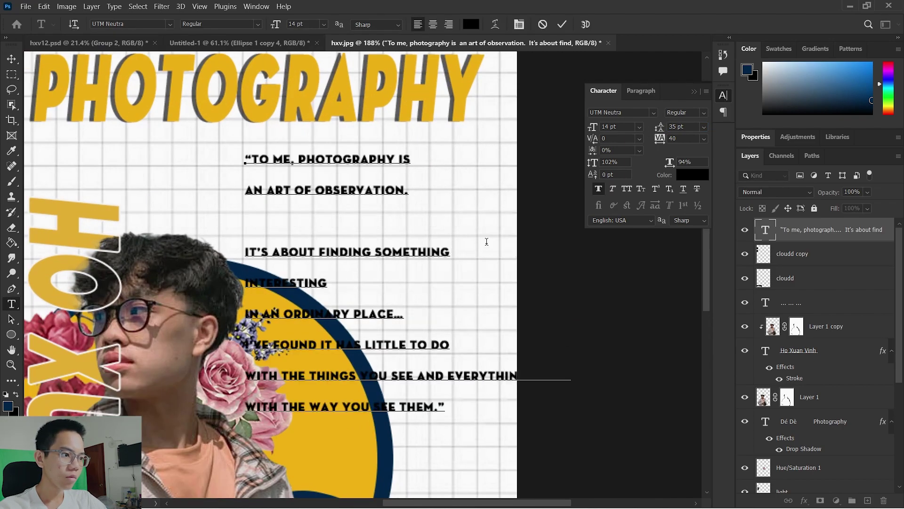
{"action": "key", "text": "BackSpace"}
{"action": "key", "text": "Return"}
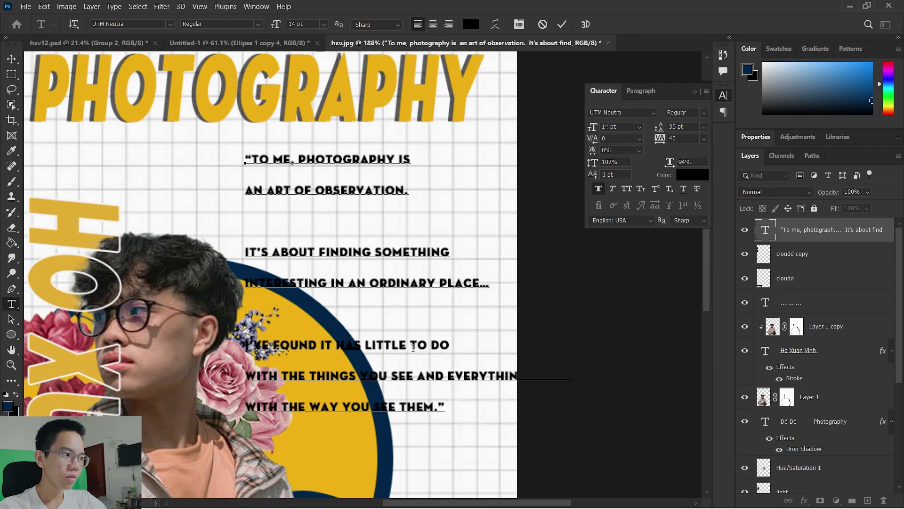
{"action": "scroll", "coordinate": [419, 348], "scroll_direction": "down", "scroll_amount": 2}
{"action": "key", "text": "Return"}
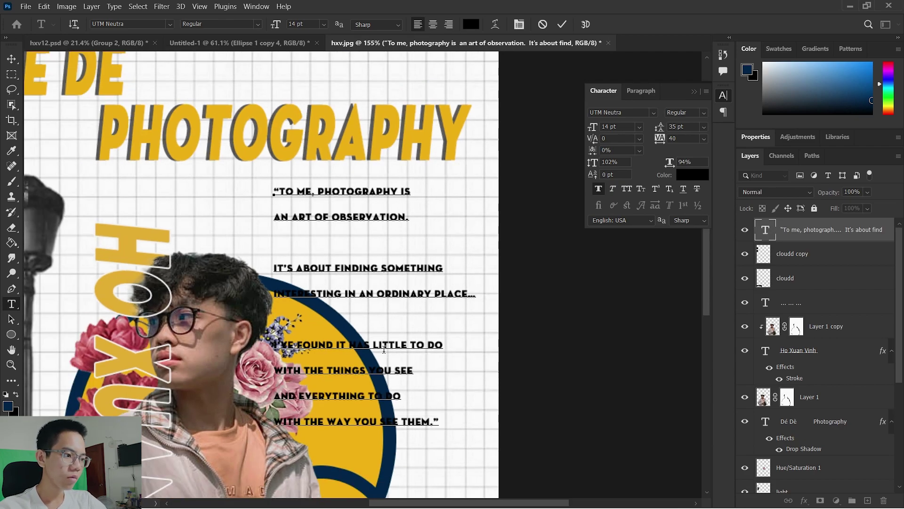
{"action": "left_click", "coordinate": [561, 24]}
Resize the quote to 12 pt and shift the paragraph to the right.
{"action": "key", "text": "v"}
{"action": "left_click_drag", "start_coordinate": [360, 279], "coordinate": [401, 279]}
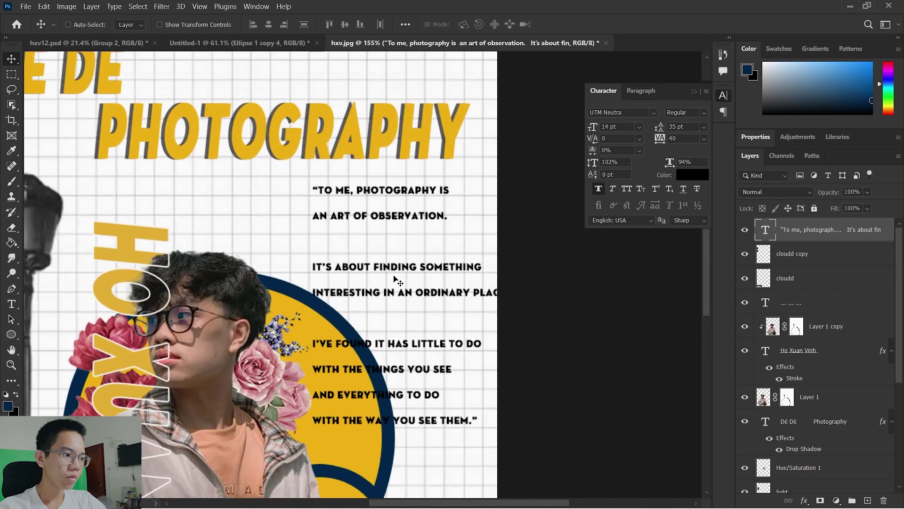
{"action": "double_click", "coordinate": [766, 230]}
{"action": "left_click", "coordinate": [324, 24]}
{"action": "left_click", "coordinate": [317, 97]}
{"action": "key", "text": "ctrl+Return"}
{"action": "key", "text": "v"}
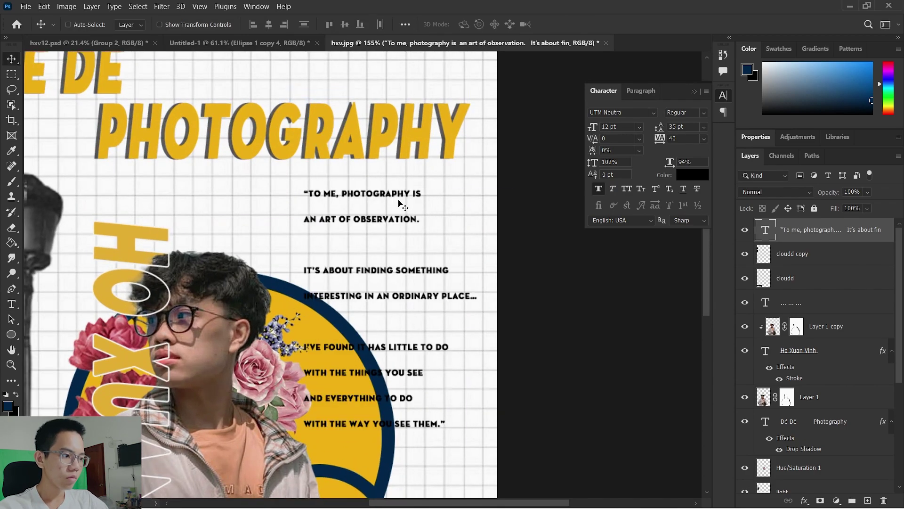
{"action": "left_click_drag", "start_coordinate": [424, 193], "coordinate": [444, 193]}
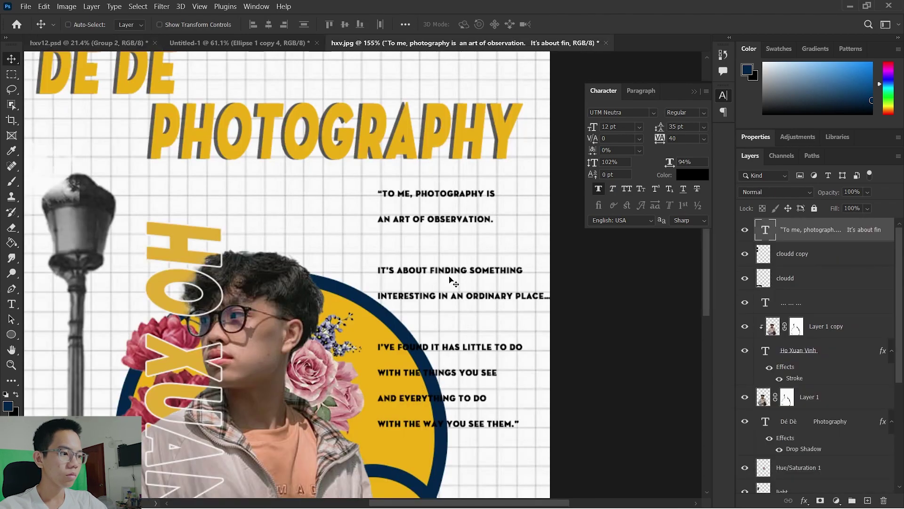
Make the quote italic and underlined, and check its author on the web page.
{"action": "double_click", "coordinate": [454, 282]}
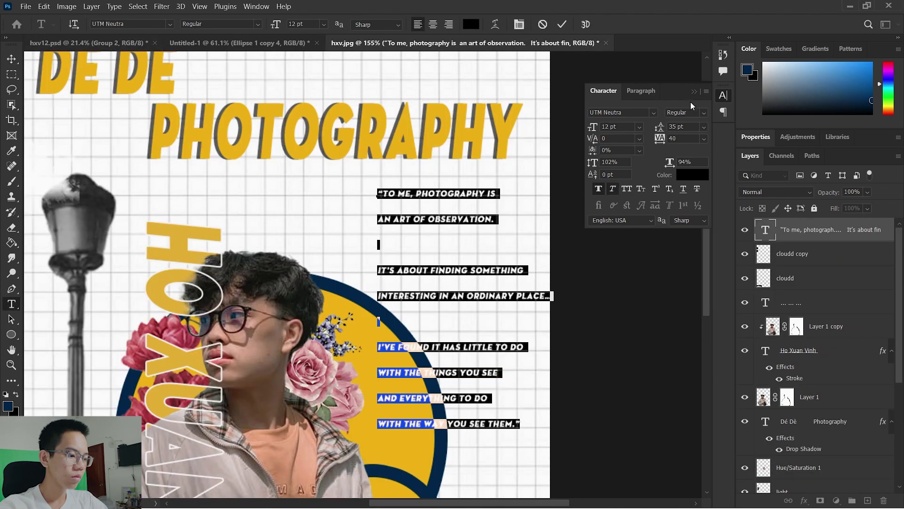
{"action": "key", "text": "ctrl+shift+i"}
{"action": "key", "text": "ctrl+shift+u"}
{"action": "key", "text": "ctrl+0"}
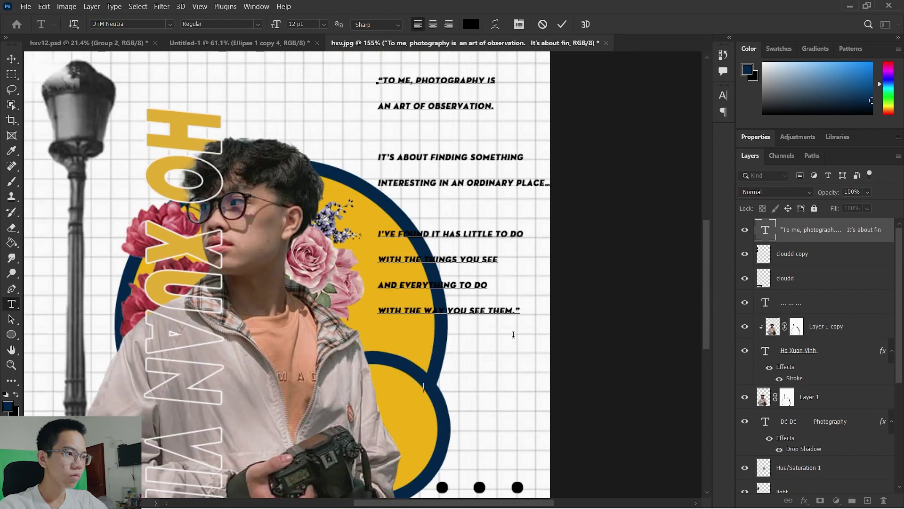
{"action": "left_click", "coordinate": [305, 495]}
{"action": "left_click", "coordinate": [174, 494]}
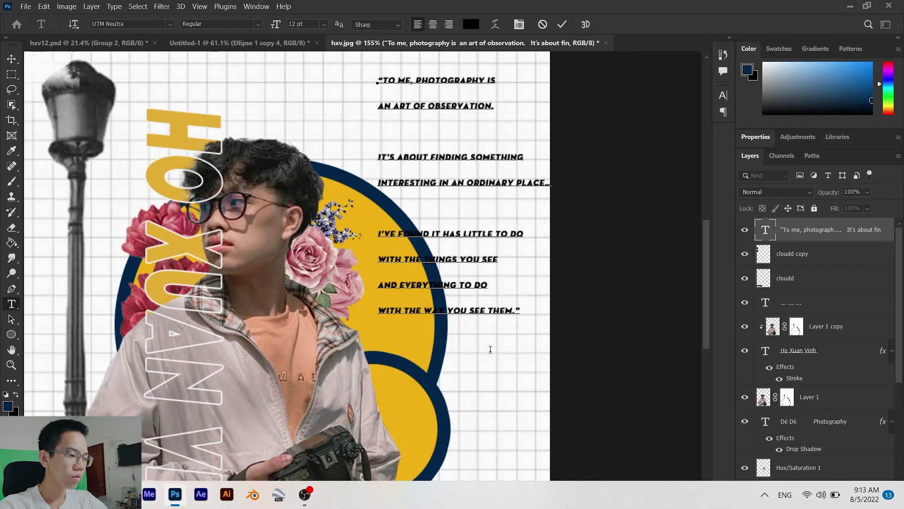
Type the dashed author attribution under the quote and duplicate the quote text layer.
{"action": "type", "text": "-ELLIOTT ERWITT-"}
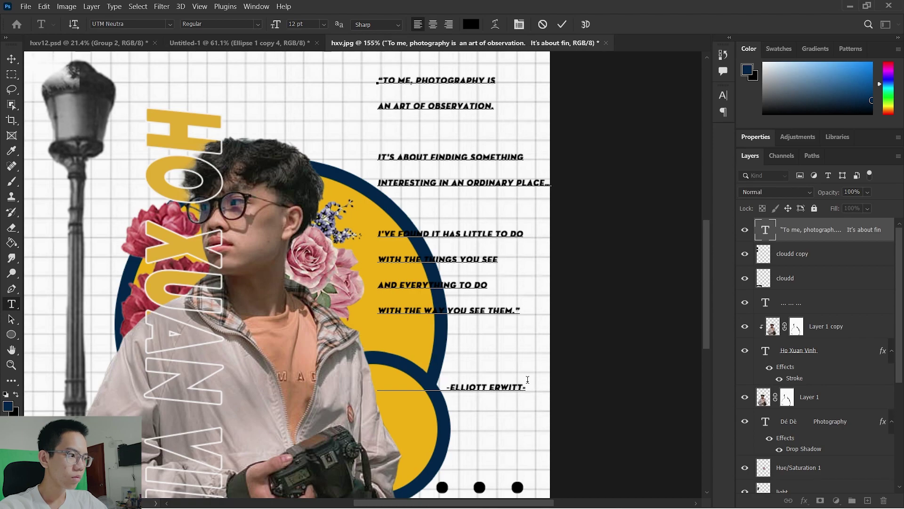
{"action": "left_click", "coordinate": [562, 24]}
{"action": "key", "text": "ctrl+0"}
{"action": "key", "text": "v"}
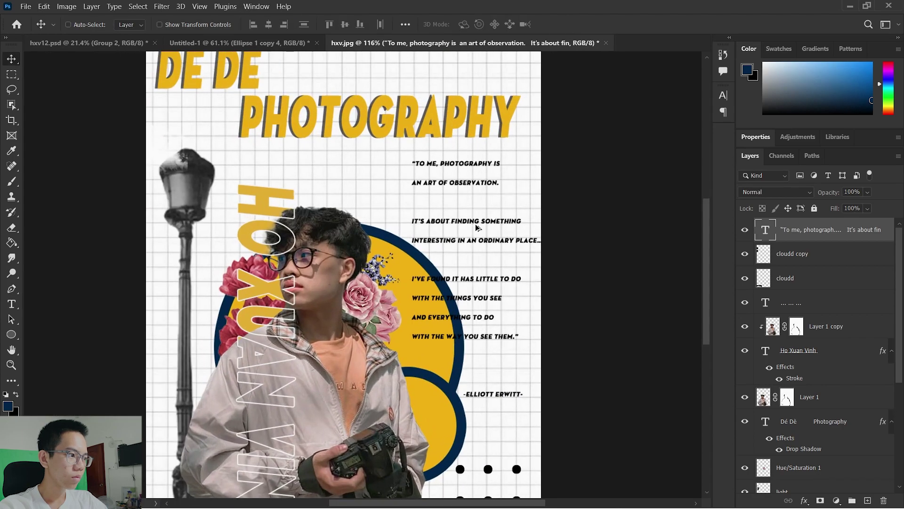
{"action": "key", "text": "ctrl+j"}
Recolour the duplicated quote text white and zoom in on the quote lines.
{"action": "double_click", "coordinate": [765, 229]}
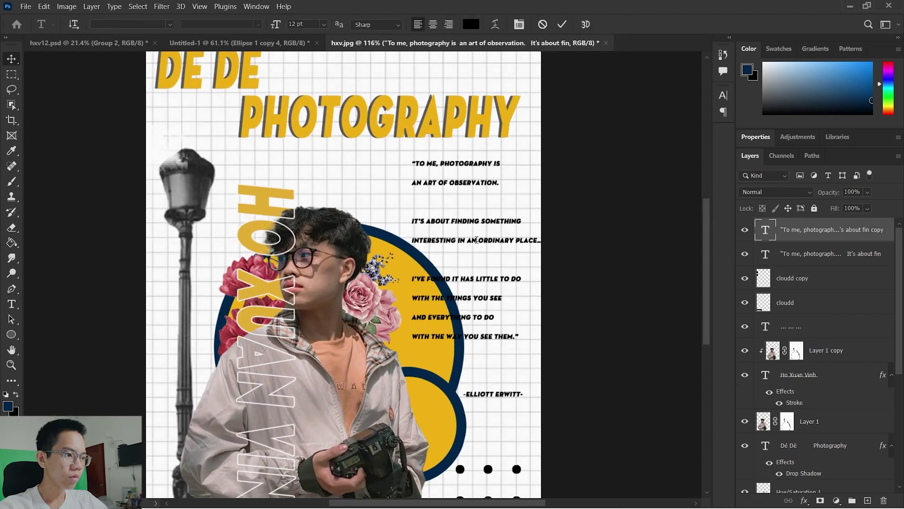
{"action": "left_click", "coordinate": [567, 27]}
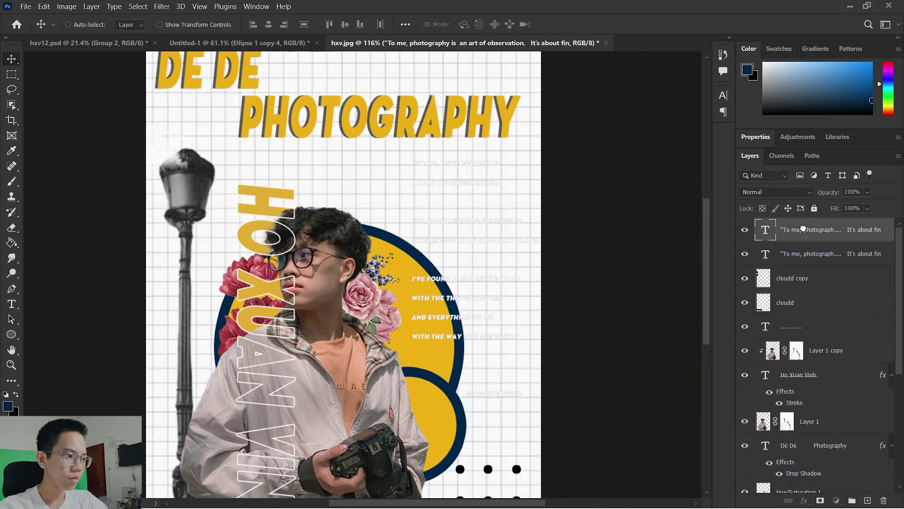
{"action": "key", "text": "v"}
{"action": "scroll", "coordinate": [439, 279], "scroll_direction": "up", "scroll_amount": 3}
{"action": "scroll", "coordinate": [439, 279], "scroll_direction": "up", "scroll_amount": 2}
{"action": "key", "text": "ctrl+0"}
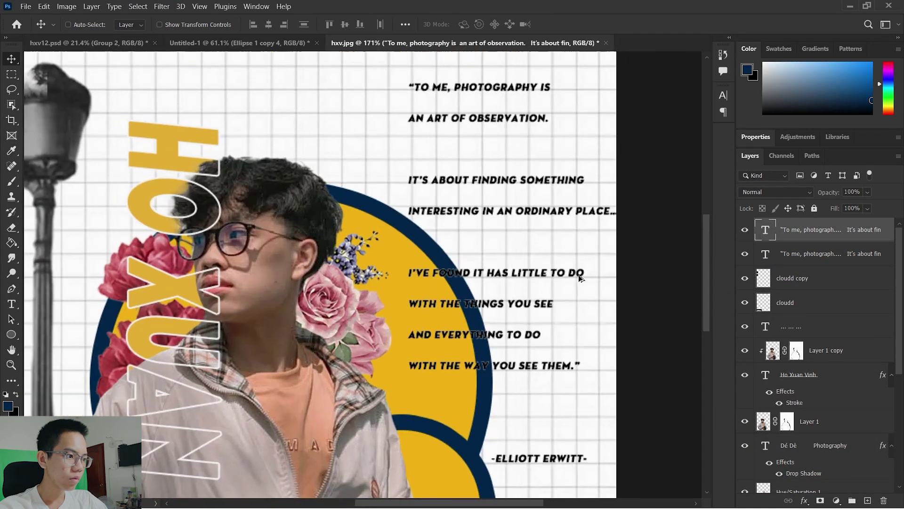
{"action": "scroll", "coordinate": [466, 271], "scroll_direction": "up", "scroll_amount": 4}
Convert the white quote copy to a Smart Object and add a layer mask to it.
{"action": "left_click", "coordinate": [817, 258]}
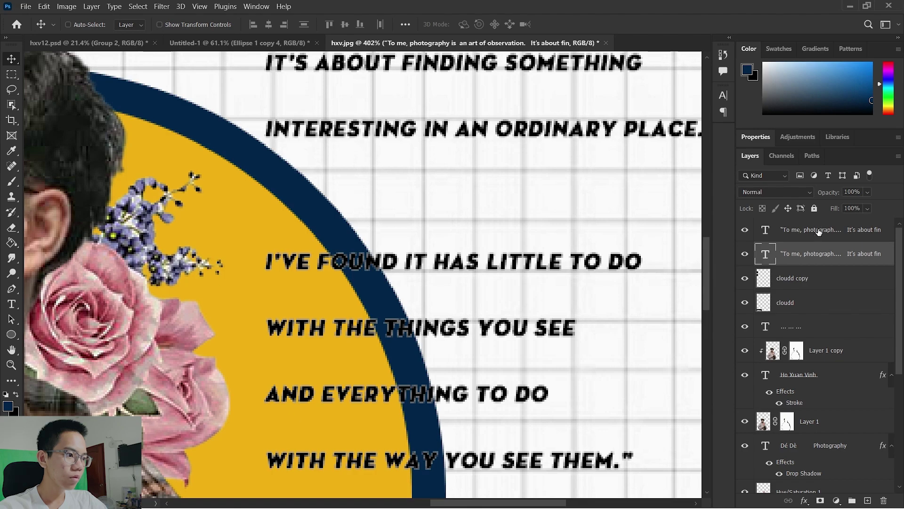
{"action": "right_click", "coordinate": [819, 231]}
{"action": "left_click", "coordinate": [707, 168]}
{"action": "scroll", "coordinate": [429, 213], "scroll_direction": "down", "scroll_amount": 2}
{"action": "left_click", "coordinate": [820, 500]}
{"action": "key", "text": "b"}
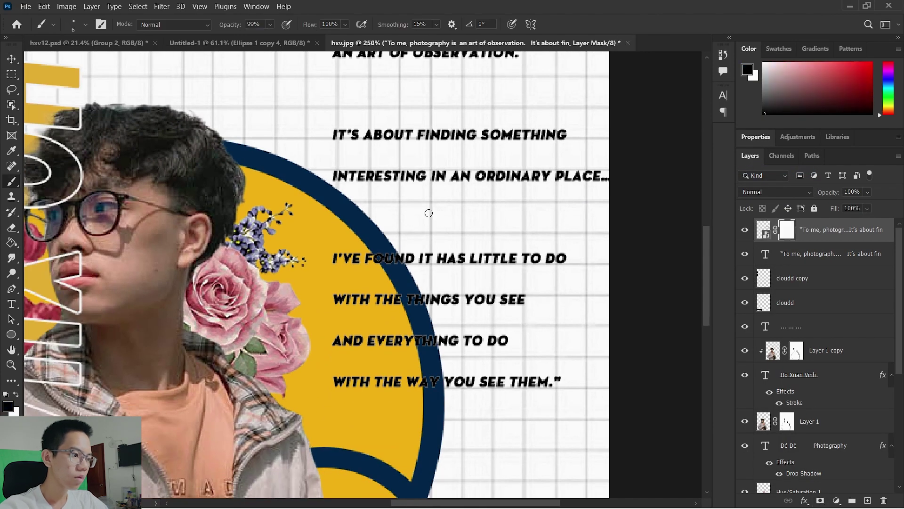
{"action": "scroll", "coordinate": [340, 264], "scroll_direction": "up", "scroll_amount": 2}
{"action": "left_click_drag", "start_coordinate": [330, 246], "coordinate": [330, 261]}
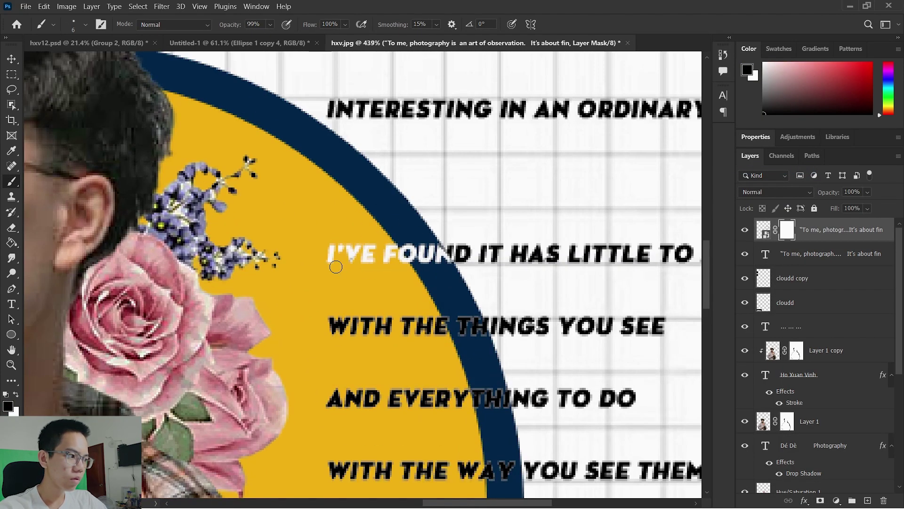
Paint black on the mask with a larger brush to hide white letters outside the circle.
{"action": "scroll", "coordinate": [336, 267], "scroll_direction": "up", "scroll_amount": 2}
{"action": "key", "text": "bracketright"}
{"action": "key", "text": "bracketright"}
{"action": "key", "text": "bracketright"}
{"action": "left_click_drag", "start_coordinate": [311, 321], "coordinate": [467, 333]}
{"action": "scroll", "coordinate": [473, 323], "scroll_direction": "down", "scroll_amount": 3}
{"action": "left_click_drag", "start_coordinate": [301, 284], "coordinate": [532, 287]}
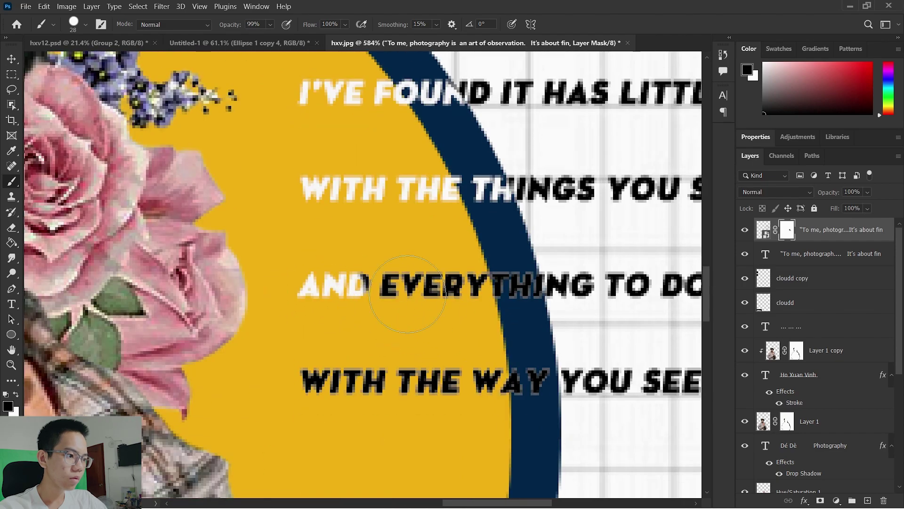
{"action": "left_click_drag", "start_coordinate": [304, 381], "coordinate": [512, 378]}
{"action": "scroll", "coordinate": [503, 295], "scroll_direction": "down", "scroll_amount": 5}
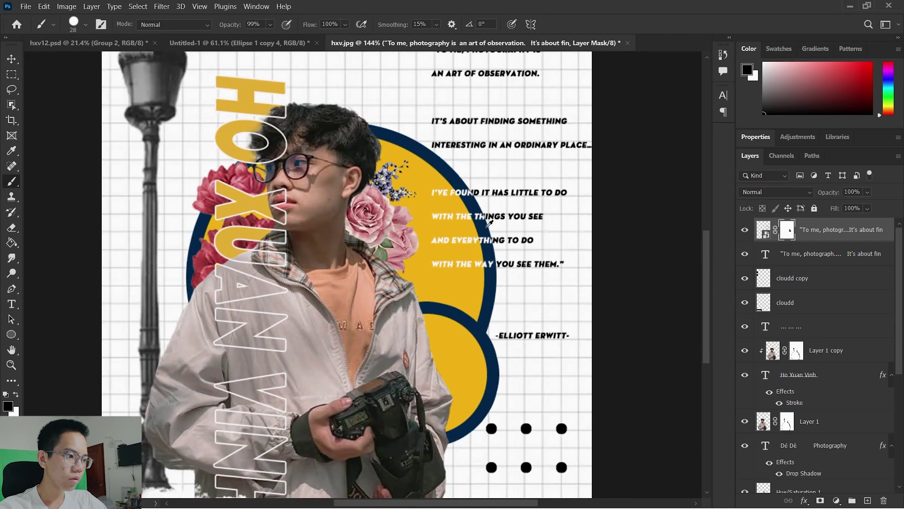
{"action": "scroll", "coordinate": [467, 206], "scroll_direction": "down", "scroll_amount": 2}
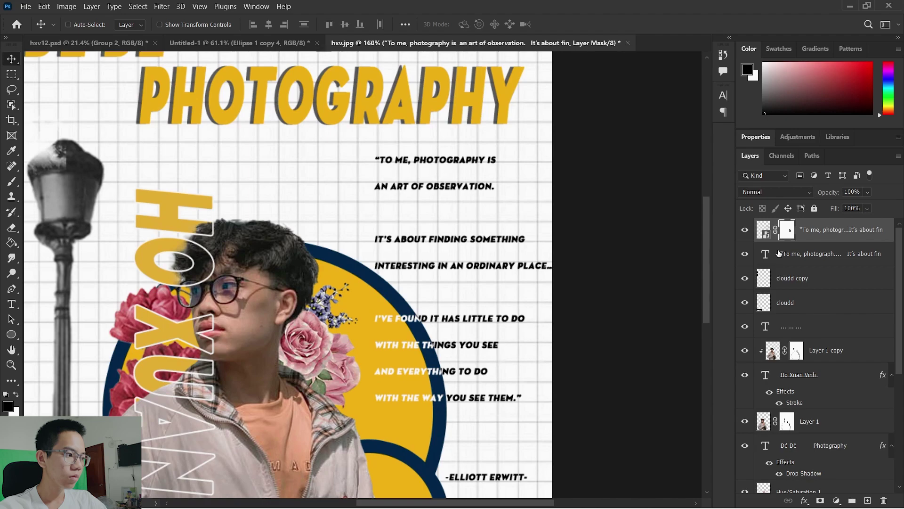
Group the two quote layers and reposition the group on the poster.
{"action": "left_click", "coordinate": [778, 254], "text": "shift"}
{"action": "key", "text": "ctrl+g"}
{"action": "scroll", "coordinate": [424, 210], "scroll_direction": "up", "scroll_amount": 2}
{"action": "left_click_drag", "start_coordinate": [424, 143], "coordinate": [415, 145]}
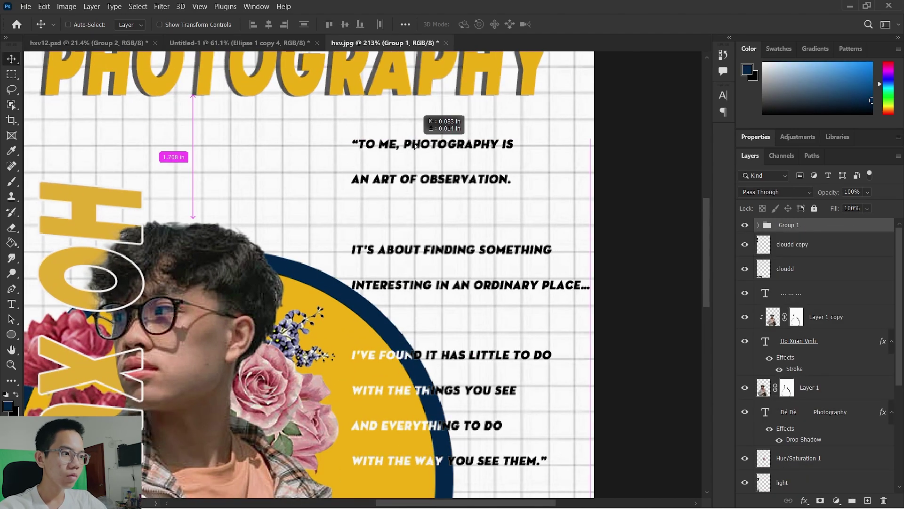
Touch up the white quote's mask along the yellow circle's edge.
{"action": "key", "text": "ctrl+0"}
{"action": "left_click", "coordinate": [820, 500]}
{"action": "scroll", "coordinate": [400, 297], "scroll_direction": "up", "scroll_amount": 5}
{"action": "key", "text": "b"}
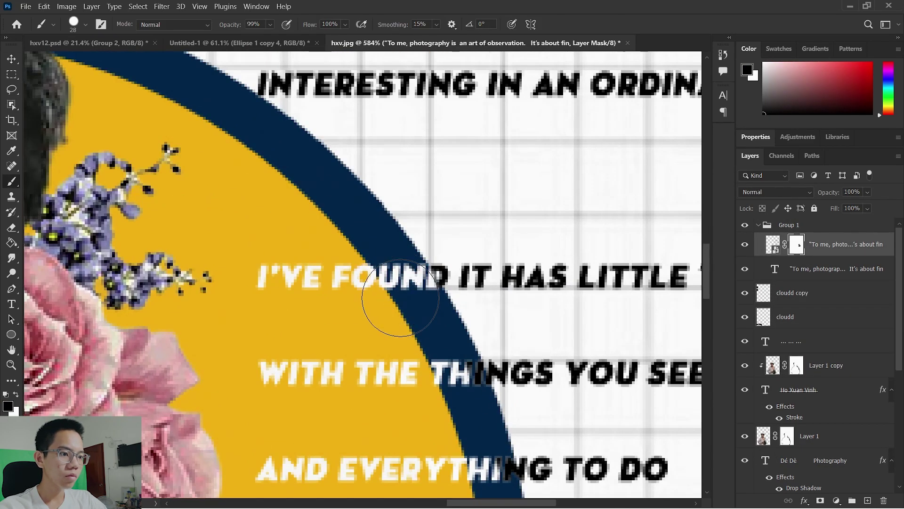
{"action": "scroll", "coordinate": [454, 393], "scroll_direction": "down", "scroll_amount": 2}
{"action": "scroll", "coordinate": [442, 419], "scroll_direction": "down", "scroll_amount": 3}
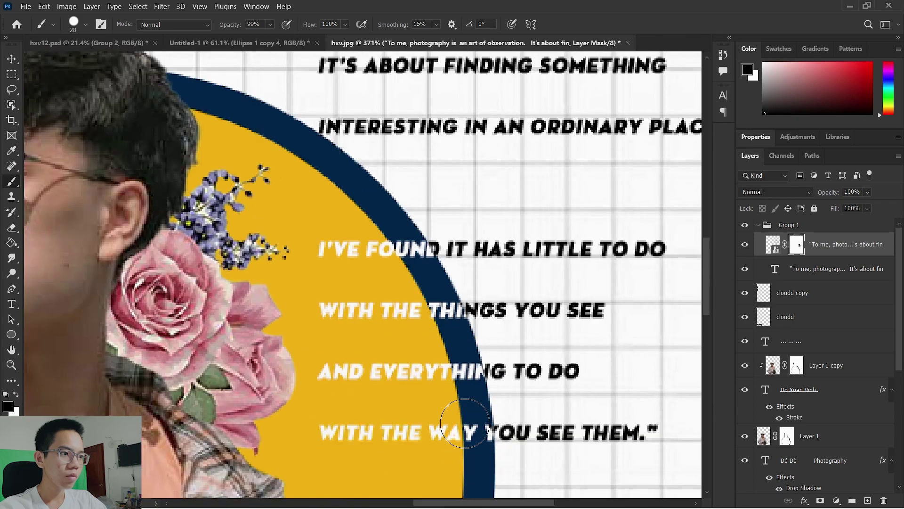
{"action": "scroll", "coordinate": [464, 422], "scroll_direction": "down", "scroll_amount": 3}
{"action": "scroll", "coordinate": [418, 244], "scroll_direction": "down", "scroll_amount": 5}
Add a new layer and marquee-select a thin strip along the poster's top edge.
{"action": "key", "text": "v"}
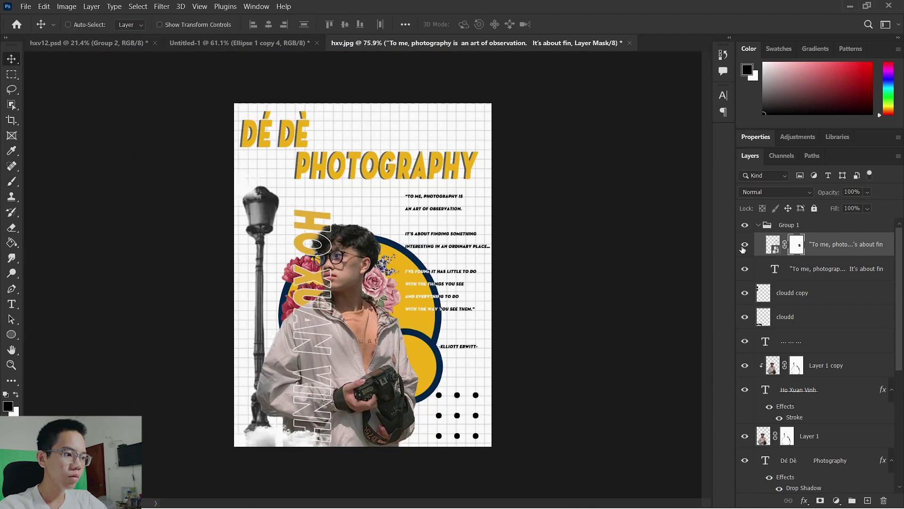
{"action": "left_click", "coordinate": [759, 226]}
{"action": "key", "text": "ctrl+shift+n"}
{"action": "left_click", "coordinate": [547, 146]}
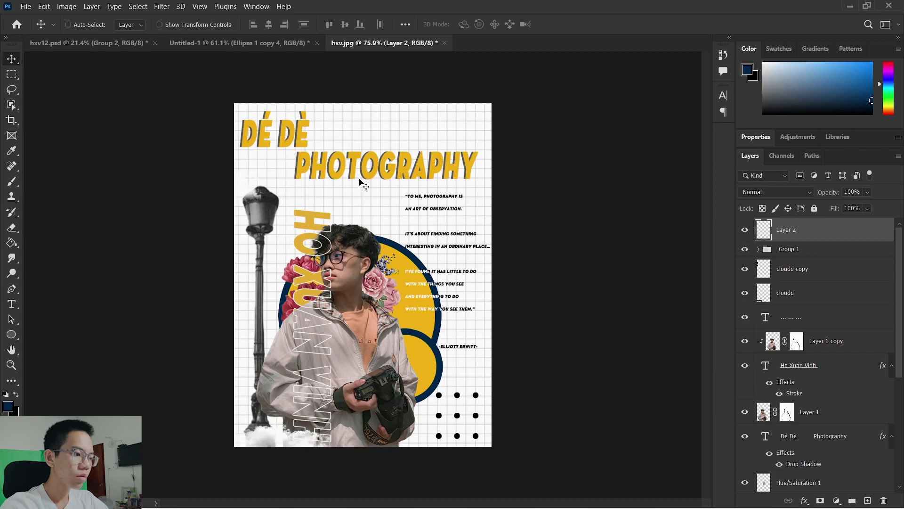
{"action": "key", "text": "m"}
{"action": "left_click_drag", "start_coordinate": [234, 103], "coordinate": [501, 107]}
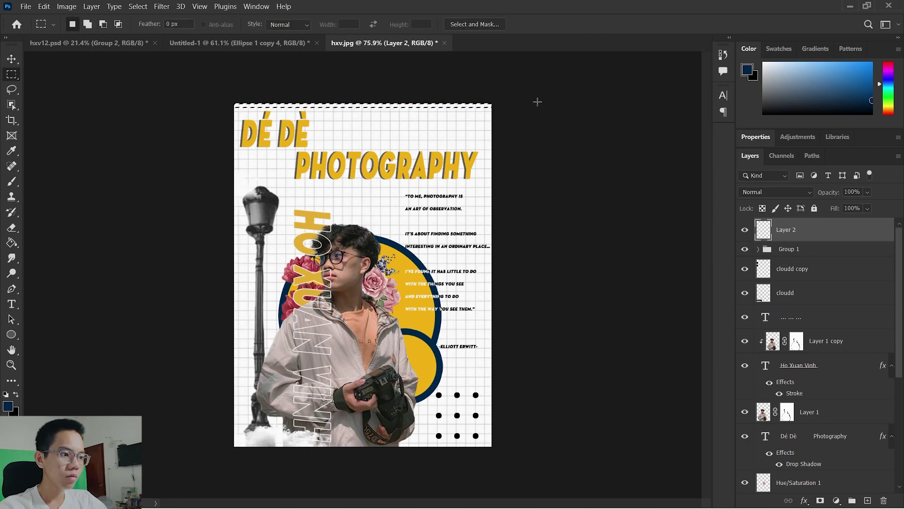
Pick the circle outline's dark blue from Untitled-1 and fill the top strip with it.
{"action": "left_click", "coordinate": [235, 43]}
{"action": "left_click", "coordinate": [8, 406]}
{"action": "left_click", "coordinate": [256, 365]}
{"action": "key", "text": "Return"}
{"action": "left_click", "coordinate": [382, 43]}
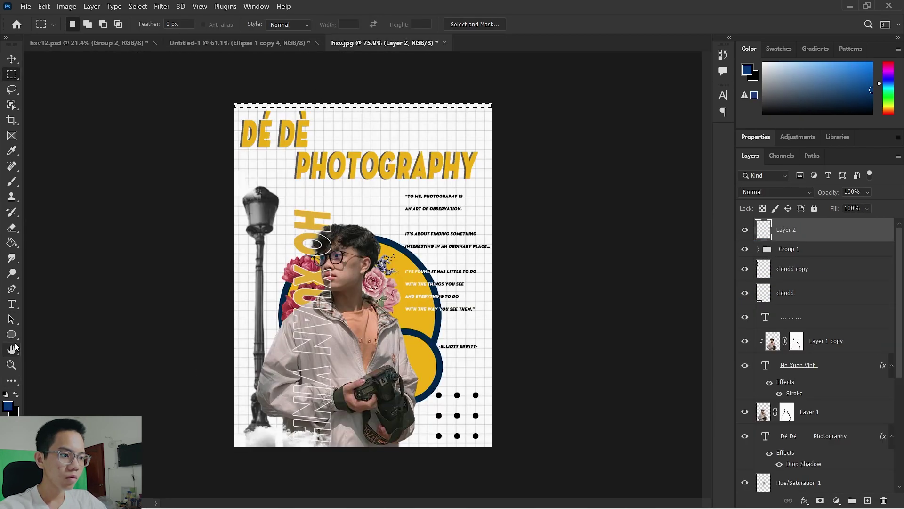
{"action": "key", "text": "g"}
{"action": "key", "text": "ctrl+j"}
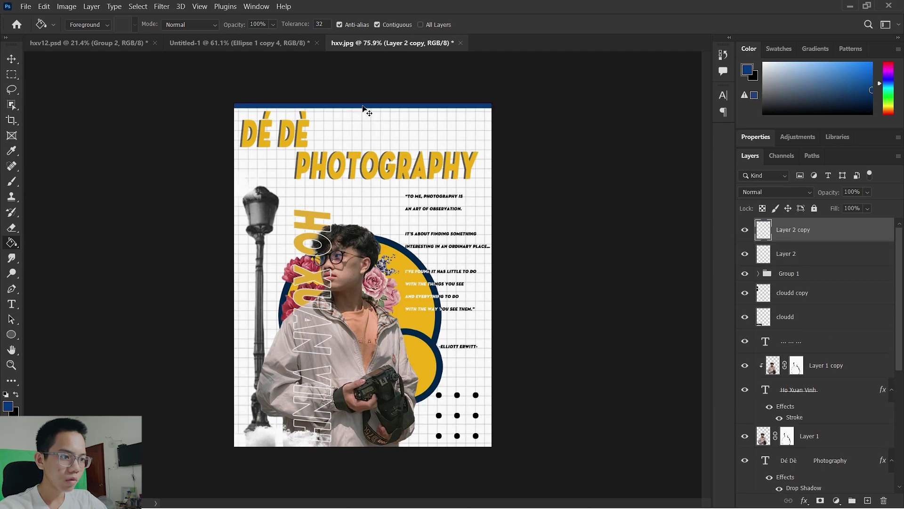
Duplicate the blue strip and move the copy to the poster's bottom edge.
{"action": "key", "text": "v"}
{"action": "left_click_drag", "start_coordinate": [392, 110], "coordinate": [389, 445]}
{"action": "scroll", "coordinate": [332, 398], "scroll_direction": "up", "scroll_amount": 3}
{"action": "scroll", "coordinate": [317, 460], "scroll_direction": "up", "scroll_amount": 2}
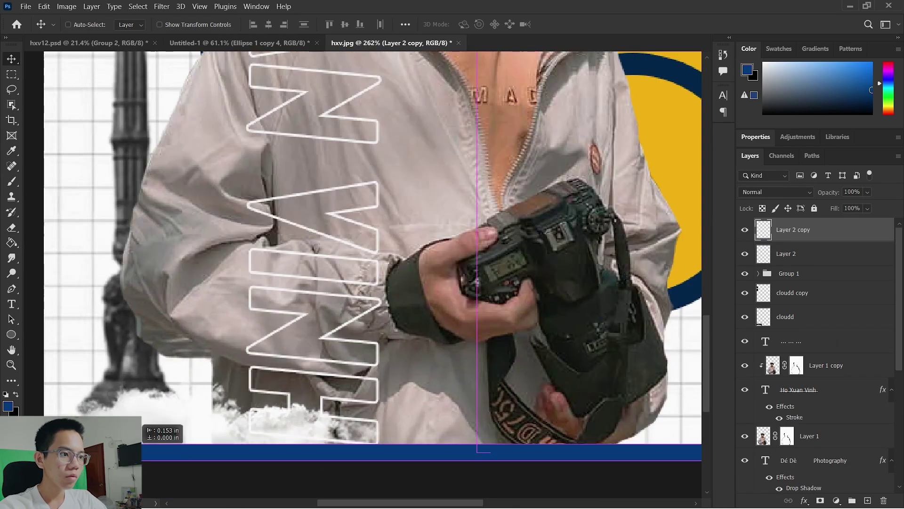
{"action": "scroll", "coordinate": [330, 424], "scroll_direction": "down", "scroll_amount": 4}
Copy a strip, rotate it 90° clockwise, and place it on the poster's left edge.
{"action": "key", "text": "ctrl+j"}
{"action": "left_click_drag", "start_coordinate": [331, 437], "coordinate": [331, 408]}
{"action": "key", "text": "ctrl+t"}
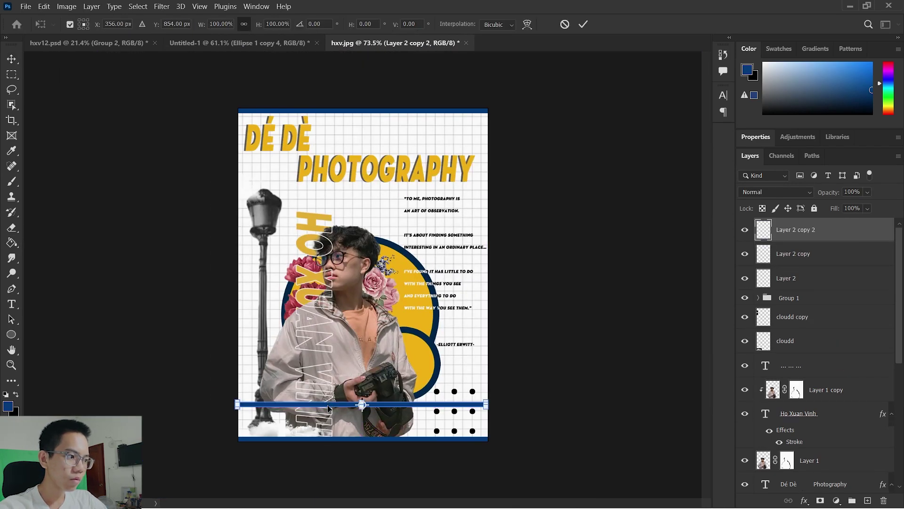
{"action": "right_click", "coordinate": [330, 406]}
{"action": "left_click", "coordinate": [358, 353]}
{"action": "left_click_drag", "start_coordinate": [364, 347], "coordinate": [240, 175]}
{"action": "key", "text": "Return"}
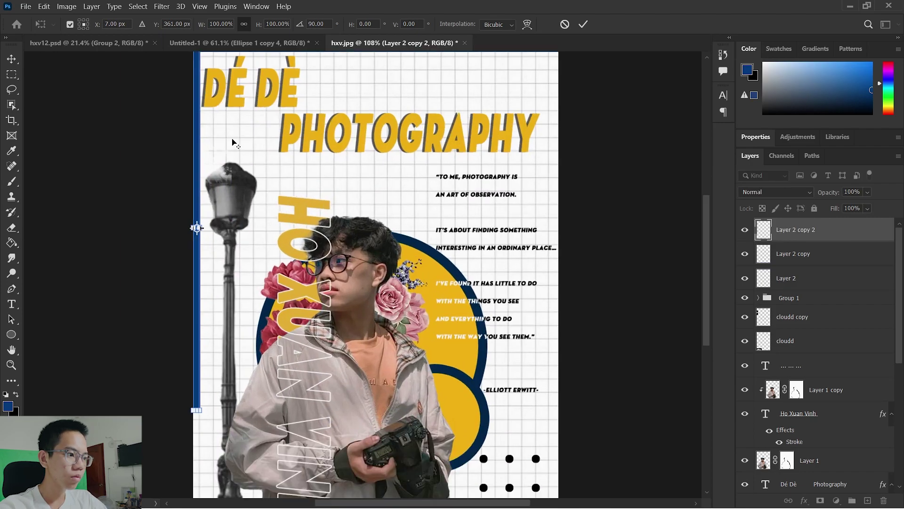
Extend the left border down with a copy and duplicate a vertical strip to the right edge.
{"action": "scroll", "coordinate": [233, 151], "scroll_direction": "up", "scroll_amount": 2}
{"action": "scroll", "coordinate": [177, 237], "scroll_direction": "down", "scroll_amount": 3}
{"action": "key", "text": "ctrl+j"}
{"action": "left_click_drag", "start_coordinate": [244, 268], "coordinate": [244, 430]}
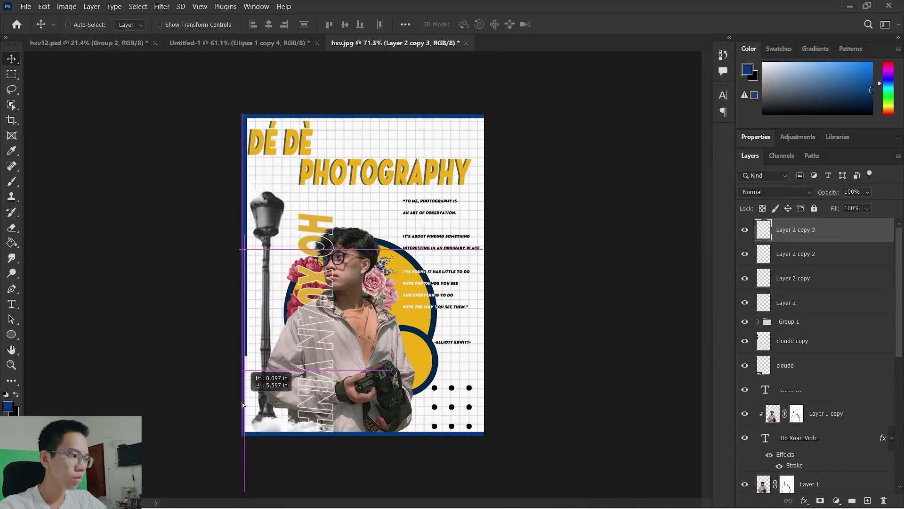
{"action": "scroll", "coordinate": [244, 430], "scroll_direction": "up", "scroll_amount": 3}
{"action": "scroll", "coordinate": [184, 355], "scroll_direction": "down", "scroll_amount": 2}
{"action": "scroll", "coordinate": [184, 355], "scroll_direction": "down", "scroll_amount": 3}
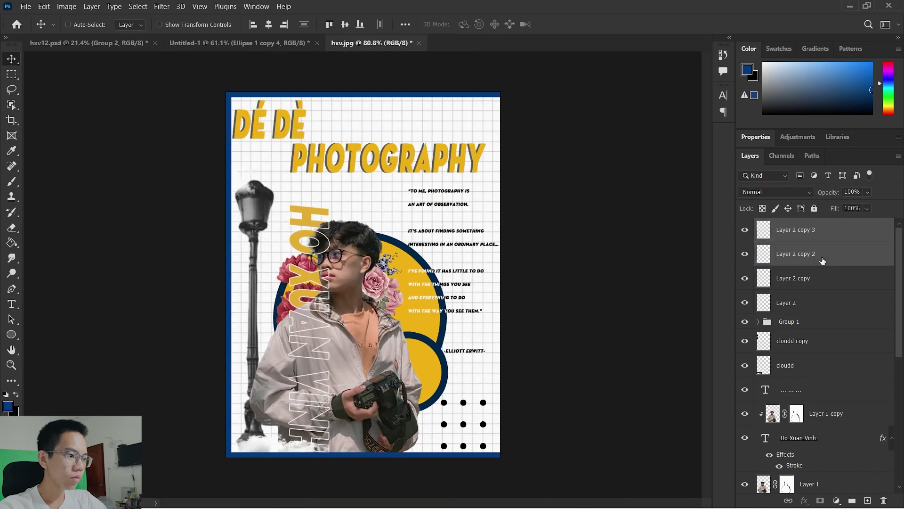
{"action": "key", "text": "ctrl+j"}
{"action": "left_click_drag", "start_coordinate": [234, 278], "coordinate": [493, 268]}
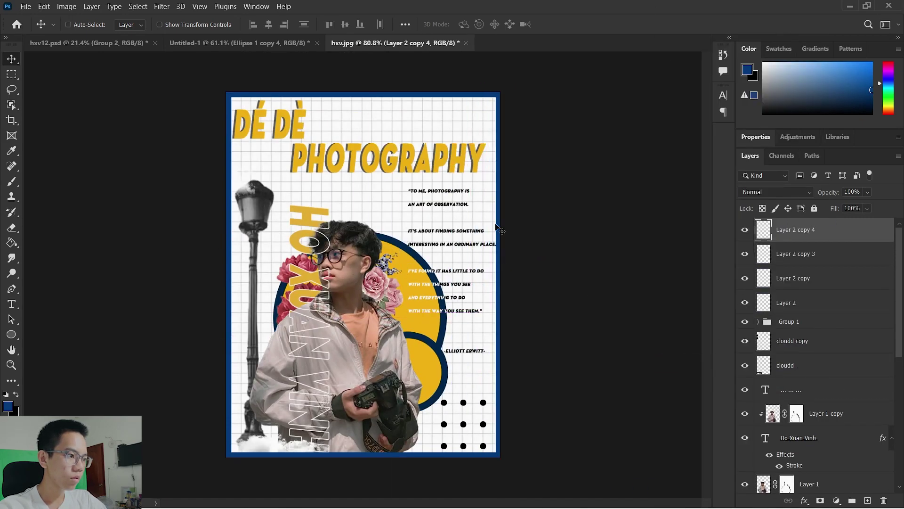
Gather all the navy border strip layers into Group 2.
{"action": "scroll", "coordinate": [632, 256], "scroll_direction": "up", "scroll_amount": 4}
{"action": "scroll", "coordinate": [651, 251], "scroll_direction": "up", "scroll_amount": 2}
{"action": "scroll", "coordinate": [657, 259], "scroll_direction": "down", "scroll_amount": 5}
{"action": "scroll", "coordinate": [660, 263], "scroll_direction": "down", "scroll_amount": 1}
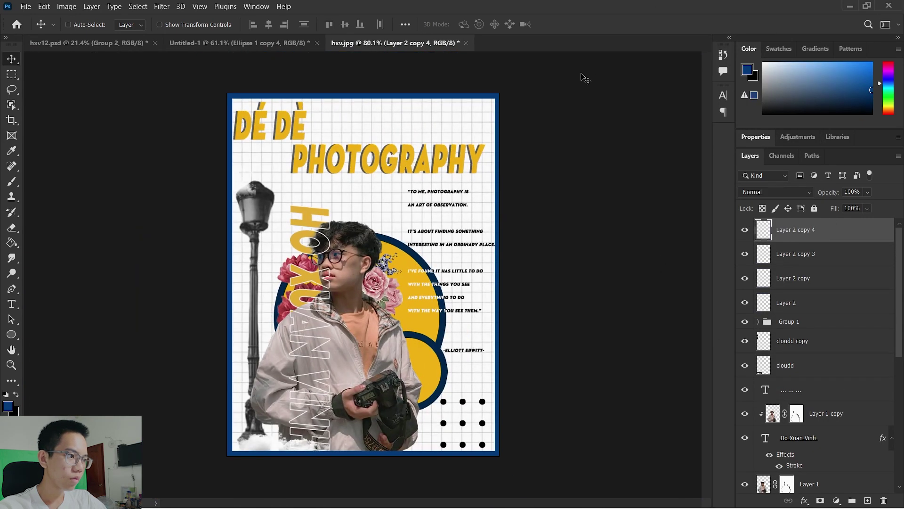
{"action": "left_click", "coordinate": [811, 307], "text": "shift"}
{"action": "key", "text": "ctrl+g"}
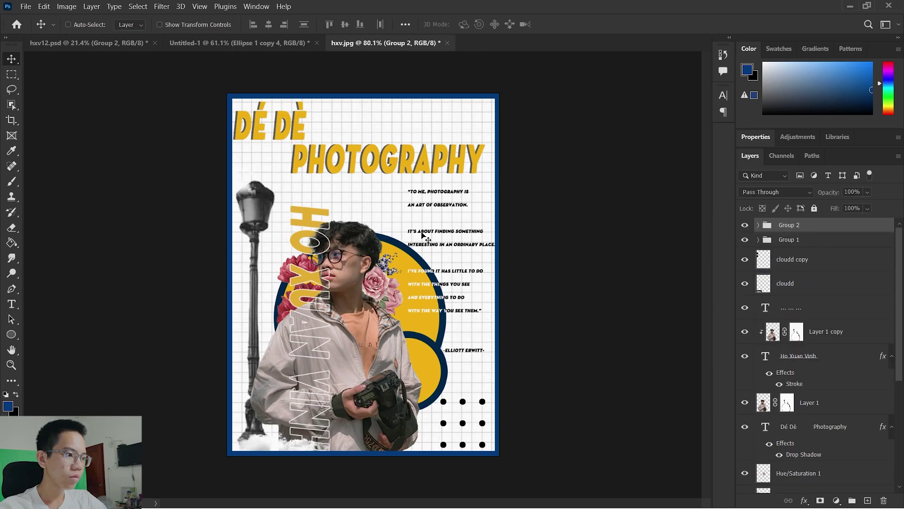
Expand the quote group and shift the quote text layer slightly left into position.
{"action": "left_click", "coordinate": [829, 262]}
{"action": "left_click", "coordinate": [832, 332]}
{"action": "left_click", "coordinate": [834, 298]}
{"action": "left_click", "coordinate": [759, 240]}
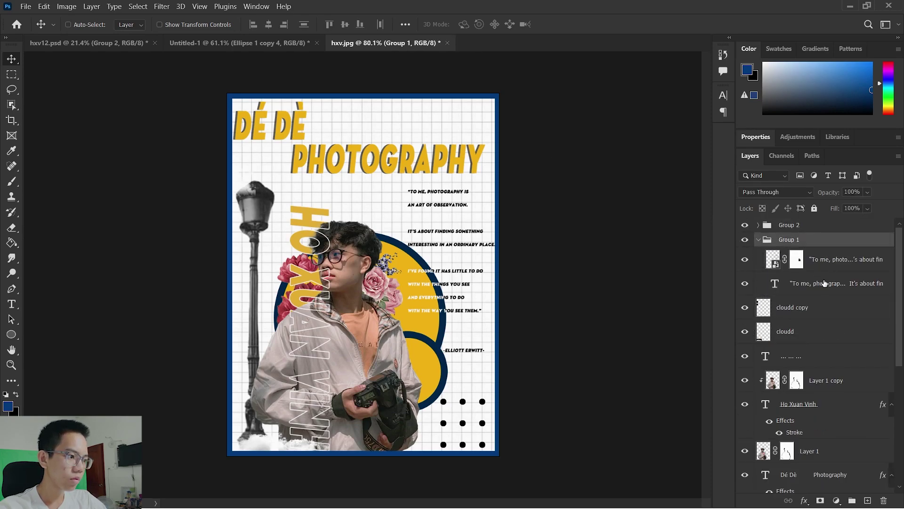
{"action": "left_click", "coordinate": [829, 283]}
{"action": "scroll", "coordinate": [429, 247], "scroll_direction": "up", "scroll_amount": 3}
{"action": "scroll", "coordinate": [429, 247], "scroll_direction": "up", "scroll_amount": 2}
{"action": "left_click_drag", "start_coordinate": [494, 201], "coordinate": [474, 201]}
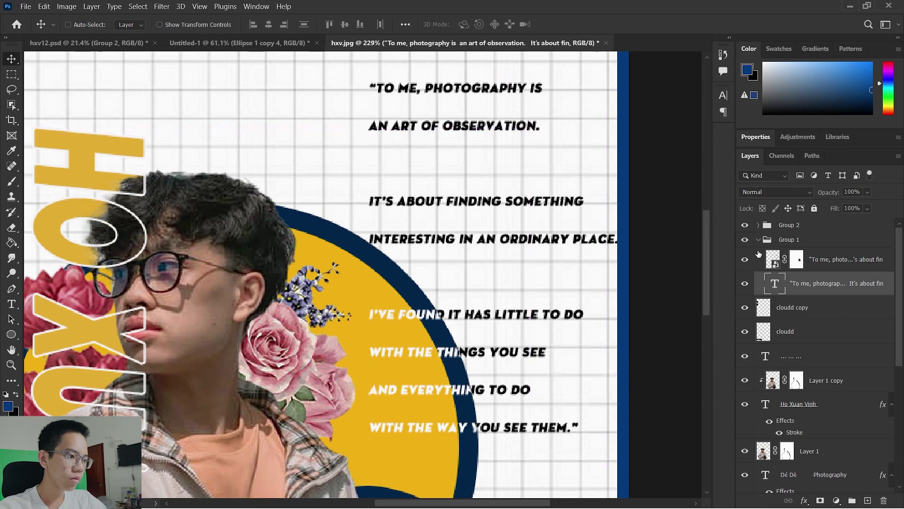
Move the whole quote group up and left beside the portrait.
{"action": "left_click", "coordinate": [759, 240]}
{"action": "left_click", "coordinate": [796, 240]}
{"action": "left_click_drag", "start_coordinate": [534, 213], "coordinate": [432, 134]}
{"action": "scroll", "coordinate": [520, 211], "scroll_direction": "down", "scroll_amount": 3}
{"action": "scroll", "coordinate": [520, 211], "scroll_direction": "up", "scroll_amount": 4}
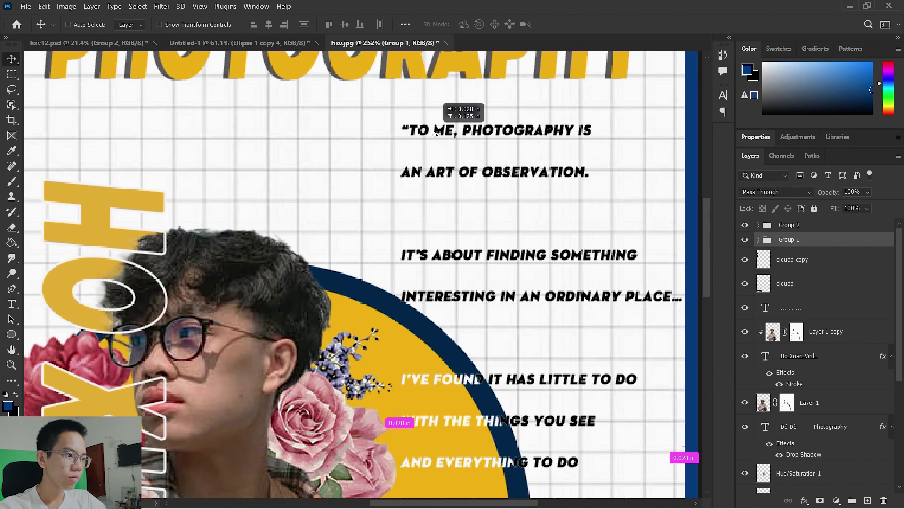
{"action": "scroll", "coordinate": [432, 134], "scroll_direction": "down", "scroll_amount": 1}
Brush on the quote layer's mask to tidy where the quote meets the navy circle outline.
{"action": "left_click", "coordinate": [759, 239]}
{"action": "left_click", "coordinate": [796, 260]}
{"action": "key", "text": "b"}
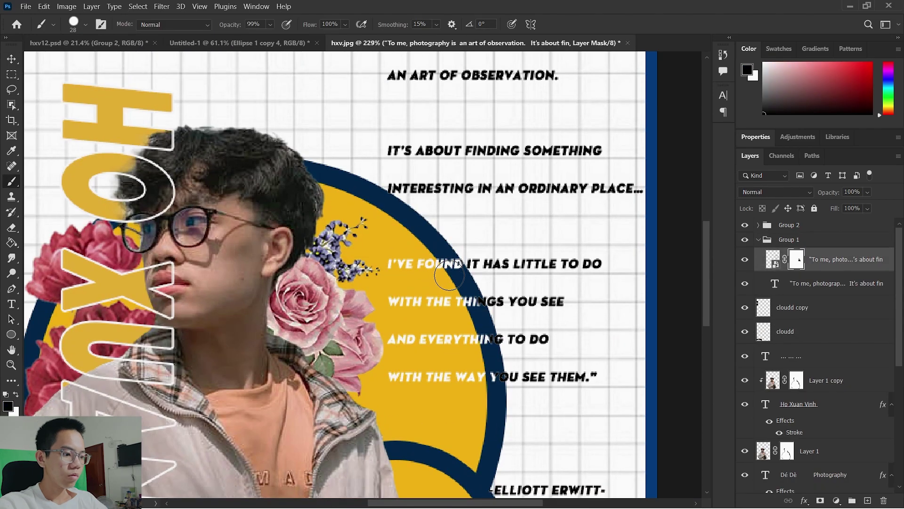
{"action": "scroll", "coordinate": [490, 378], "scroll_direction": "down", "scroll_amount": 1}
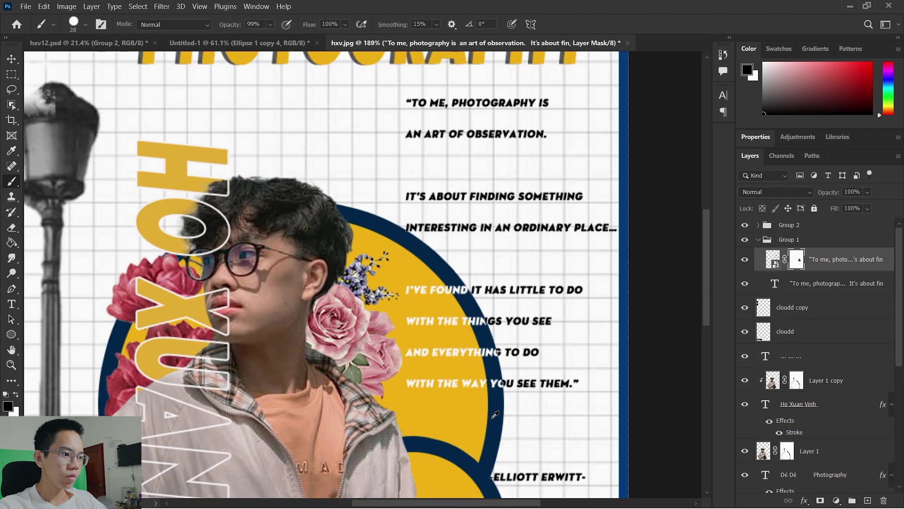
{"action": "scroll", "coordinate": [408, 362], "scroll_direction": "down", "scroll_amount": 2}
{"action": "key", "text": "v"}
{"action": "scroll", "coordinate": [454, 411], "scroll_direction": "up", "scroll_amount": 3}
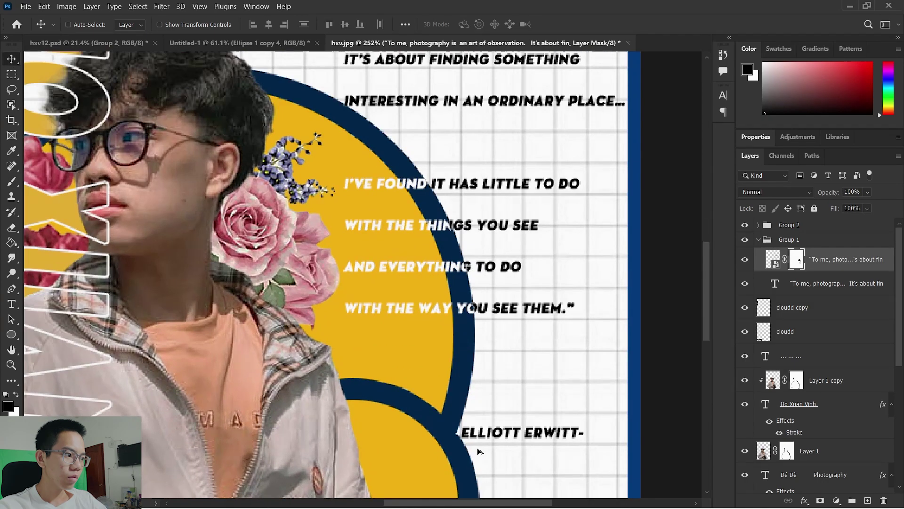
{"action": "scroll", "coordinate": [471, 447], "scroll_direction": "up", "scroll_amount": 5}
{"action": "scroll", "coordinate": [521, 312], "scroll_direction": "down", "scroll_amount": 3}
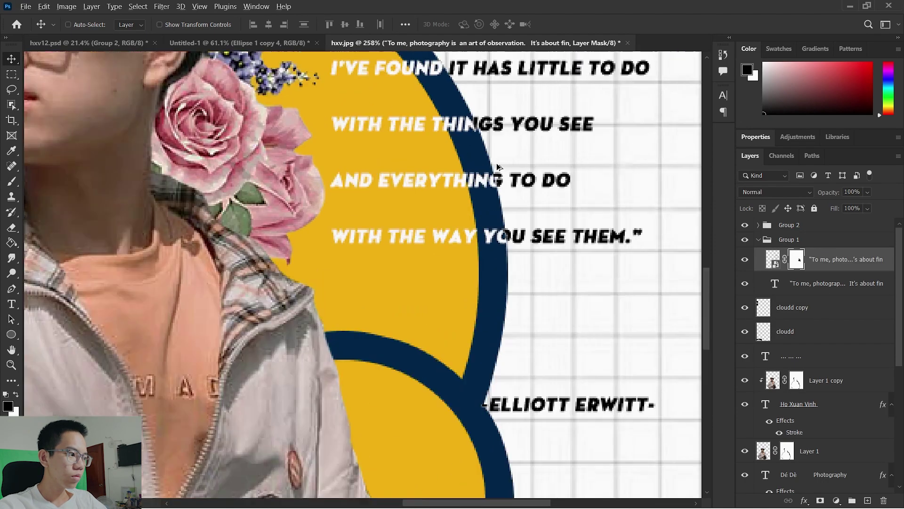
{"action": "scroll", "coordinate": [500, 172], "scroll_direction": "up", "scroll_amount": 2}
{"action": "scroll", "coordinate": [535, 171], "scroll_direction": "up", "scroll_amount": 1}
{"action": "key", "text": "b"}
{"action": "scroll", "coordinate": [499, 282], "scroll_direction": "down", "scroll_amount": 2}
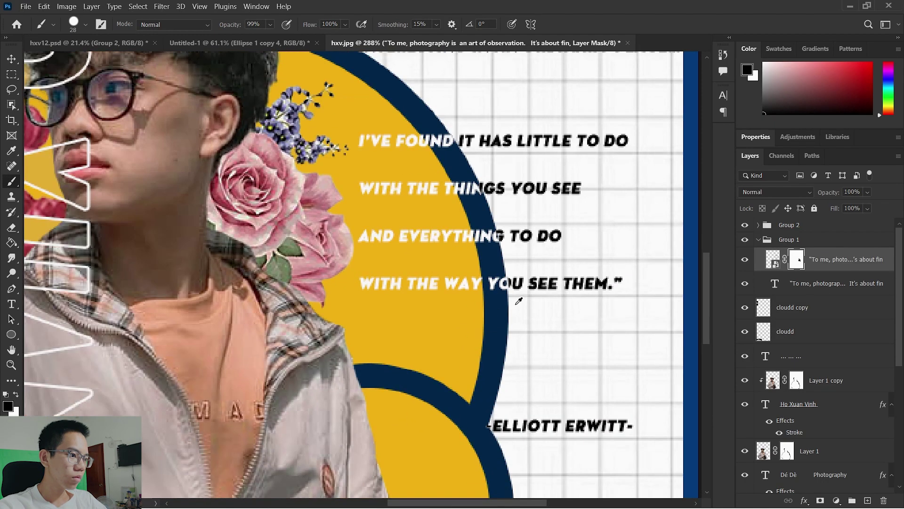
{"action": "scroll", "coordinate": [527, 297], "scroll_direction": "down", "scroll_amount": 5}
{"action": "scroll", "coordinate": [473, 227], "scroll_direction": "down", "scroll_amount": 1}
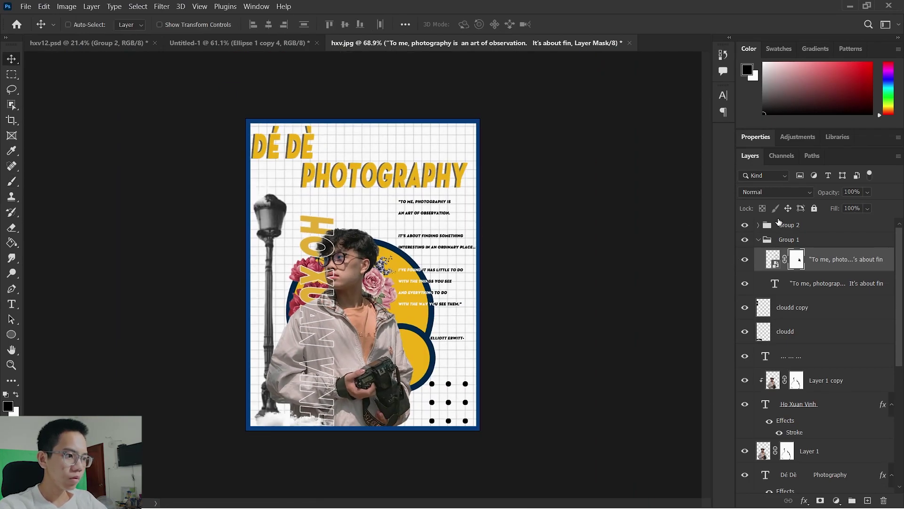
Place the paper-texture image, stretch it across the poster width, and move it beneath Group 2.
{"action": "left_click", "coordinate": [176, 490]}
{"action": "left_click_drag", "start_coordinate": [626, 262], "coordinate": [362, 274]}
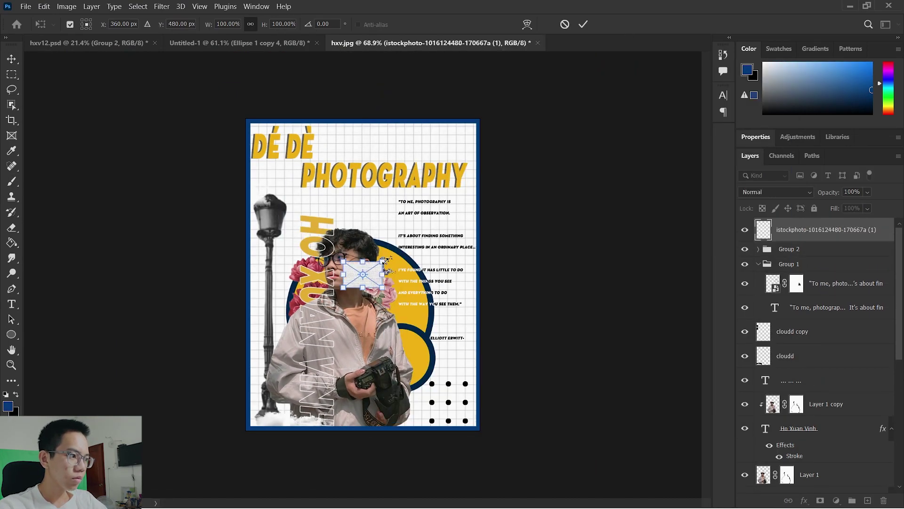
{"action": "left_click_drag", "start_coordinate": [361, 217], "coordinate": [359, 147]}
{"action": "key", "text": "Return"}
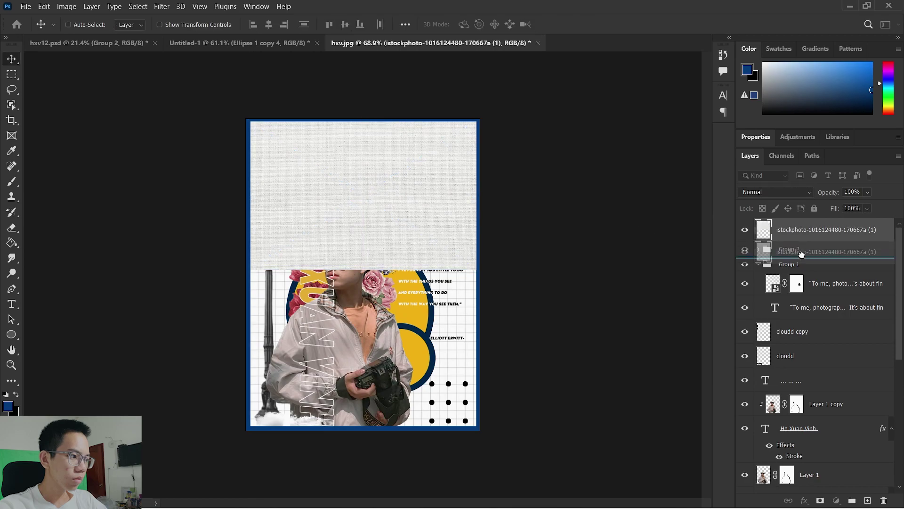
{"action": "left_click_drag", "start_coordinate": [825, 230], "coordinate": [824, 257]}
Blend the texture with Soft Light, then duplicate it and move the copy down the poster.
{"action": "left_click", "coordinate": [808, 193]}
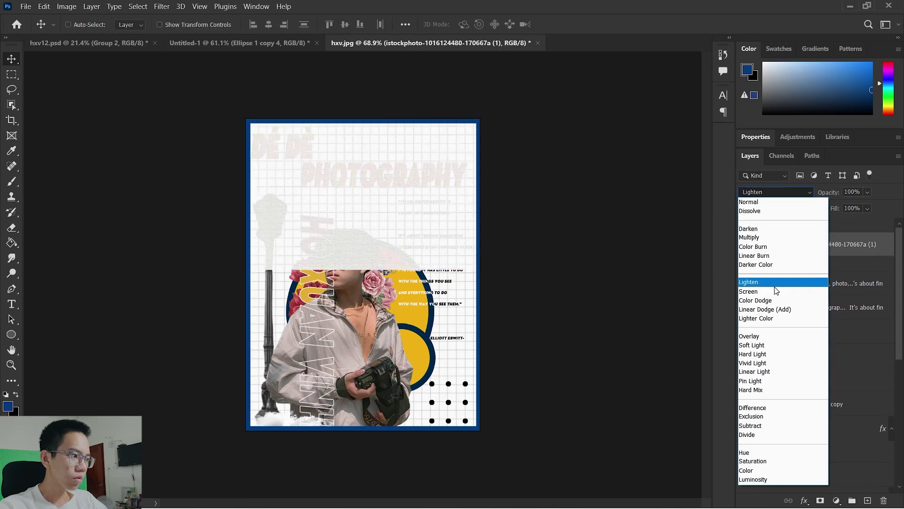
{"action": "left_click", "coordinate": [772, 344]}
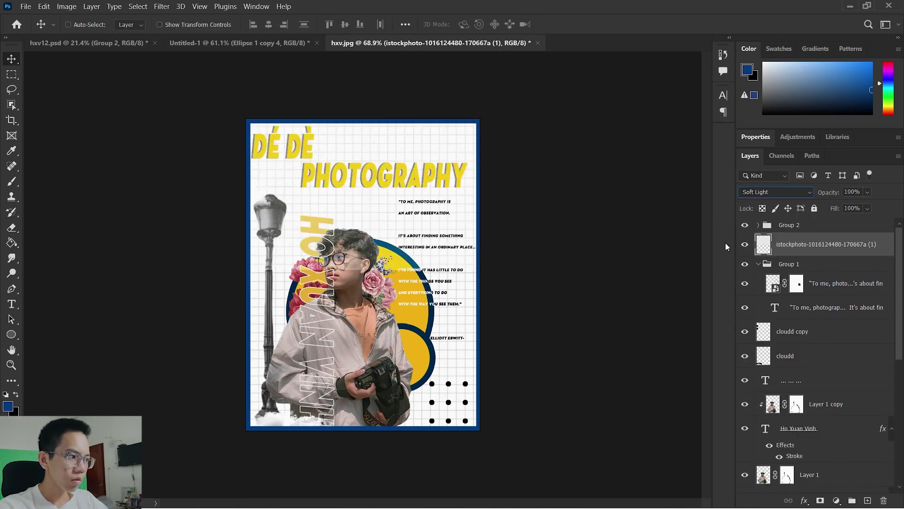
{"action": "key", "text": "ctrl+j"}
{"action": "left_click_drag", "start_coordinate": [378, 272], "coordinate": [362, 363]}
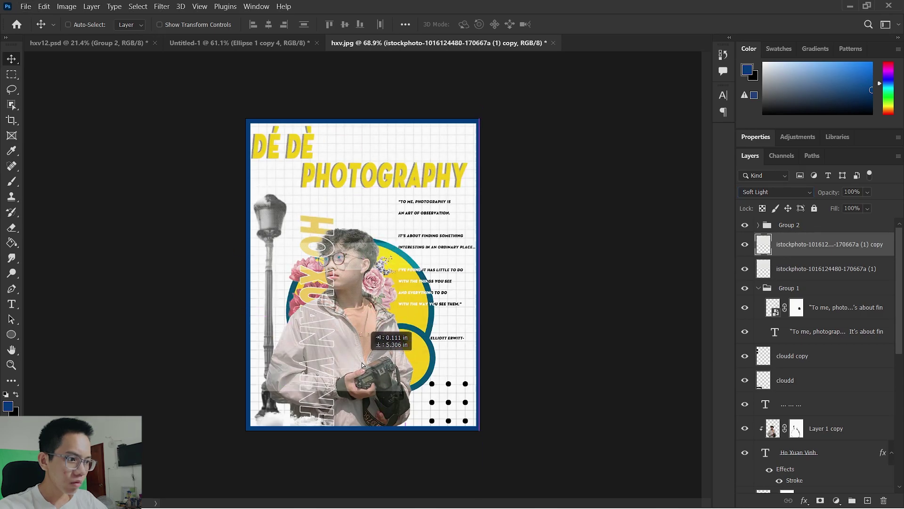
{"action": "scroll", "coordinate": [390, 316], "scroll_direction": "up", "scroll_amount": 2}
{"action": "scroll", "coordinate": [462, 294], "scroll_direction": "down", "scroll_amount": 2}
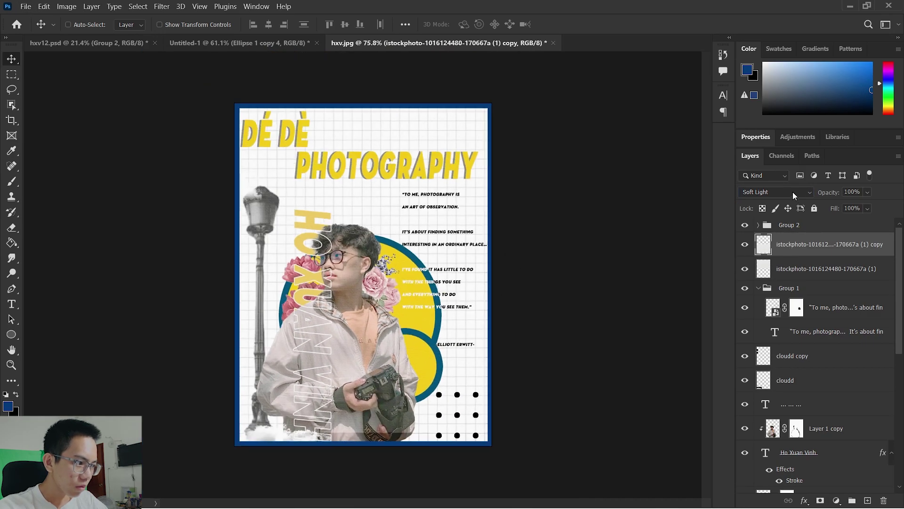
Set both the texture copy and the original texture to Darker Color blending.
{"action": "left_click", "coordinate": [792, 191]}
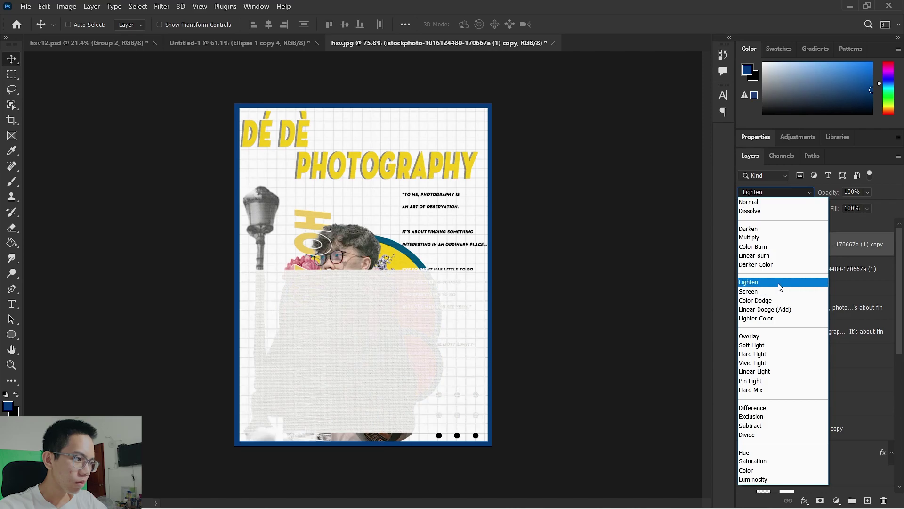
{"action": "left_click", "coordinate": [767, 264]}
{"action": "left_click", "coordinate": [853, 268]}
{"action": "left_click", "coordinate": [776, 192]}
{"action": "left_click", "coordinate": [768, 264]}
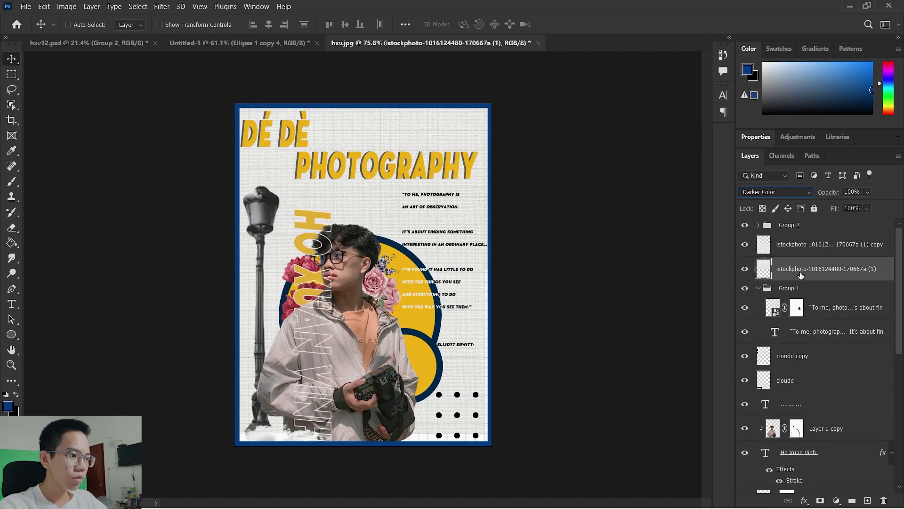
Make a third texture copy, position it over the poster's bottom, and fit the poster in view.
{"action": "key", "text": "ctrl+j"}
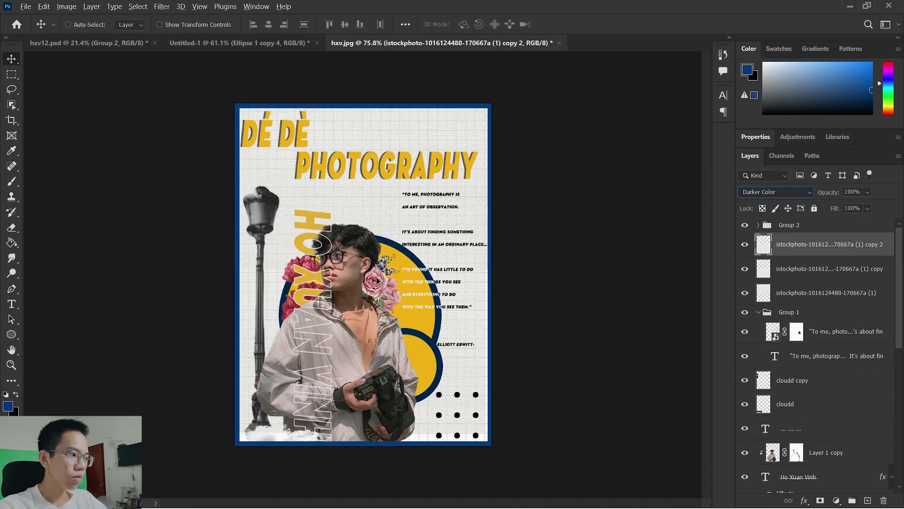
{"action": "left_click_drag", "start_coordinate": [378, 281], "coordinate": [373, 408]}
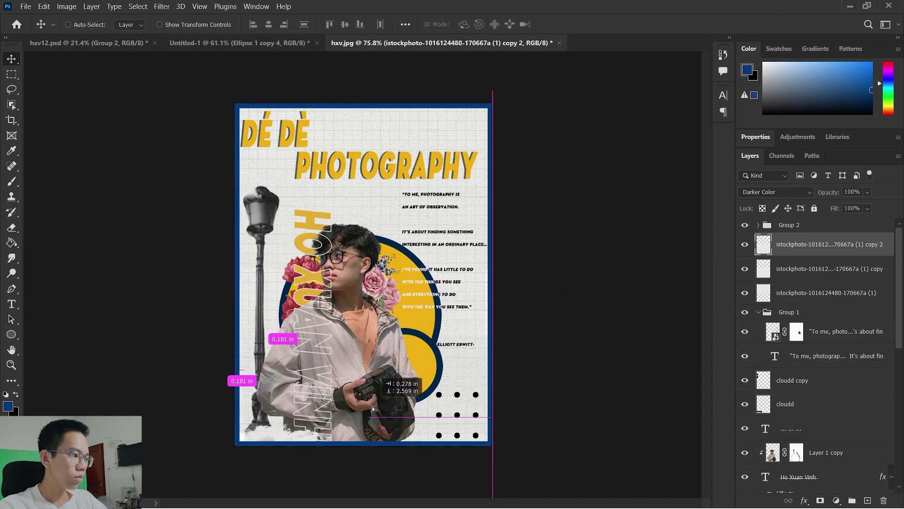
{"action": "scroll", "coordinate": [404, 391], "scroll_direction": "up", "scroll_amount": 5}
{"action": "mouse_move", "coordinate": [372, 408]}
{"action": "left_mouse_down"}
{"action": "mouse_move", "coordinate": [577, 438]}
{"action": "mouse_move", "coordinate": [603, 377]}
{"action": "left_mouse_up"}
{"action": "scroll", "coordinate": [552, 347], "scroll_direction": "down", "scroll_amount": 3}
{"action": "key", "text": "alt+bracketleft"}
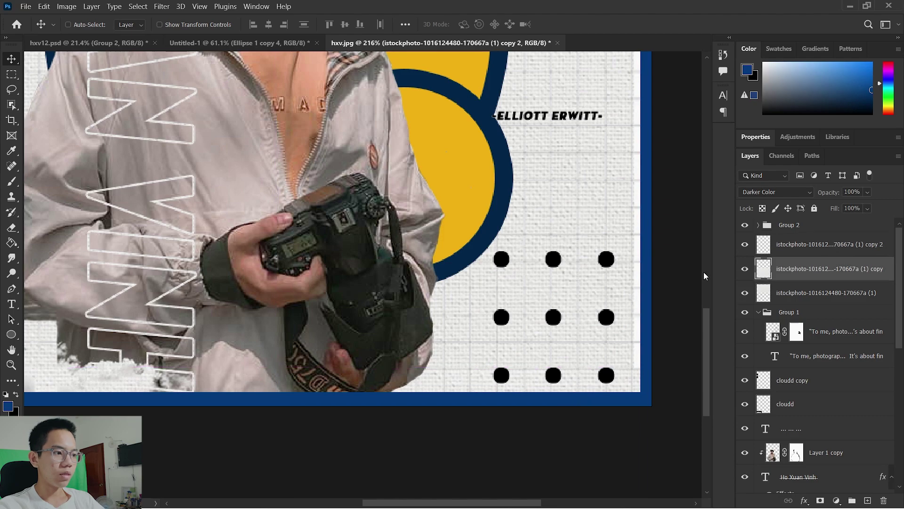
{"action": "key", "text": "ctrl+0"}
Above Group 2, add a Brightness/Contrast adjustment (Brightness -27, Contrast 15) and a Curves adjustment.
{"action": "left_click", "coordinate": [810, 226]}
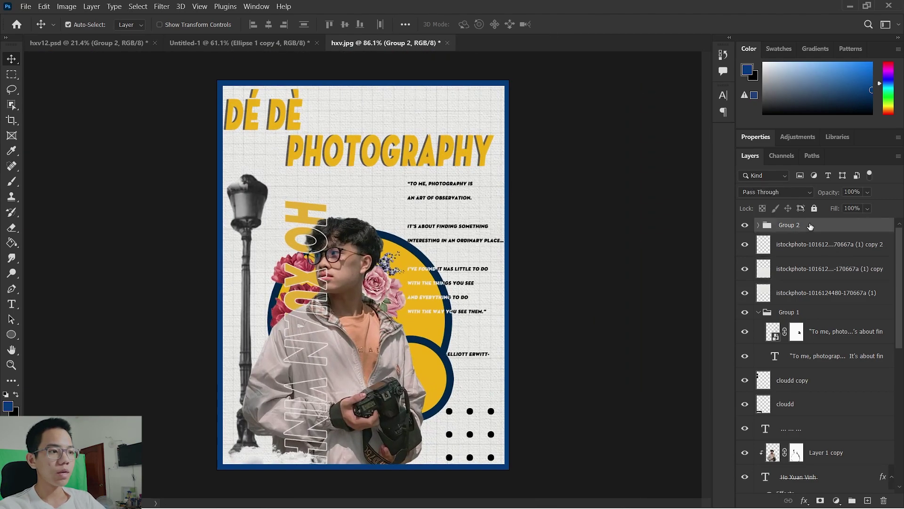
{"action": "key", "text": "ctrl+shift+n"}
{"action": "key", "text": "Return"}
{"action": "left_click", "coordinate": [837, 500]}
{"action": "left_click", "coordinate": [834, 327]}
{"action": "mouse_move", "coordinate": [815, 205]}
{"action": "left_mouse_down"}
{"action": "mouse_move", "coordinate": [802, 209]}
{"action": "mouse_move", "coordinate": [826, 231]}
{"action": "left_mouse_up"}
{"action": "left_click", "coordinate": [837, 500]}
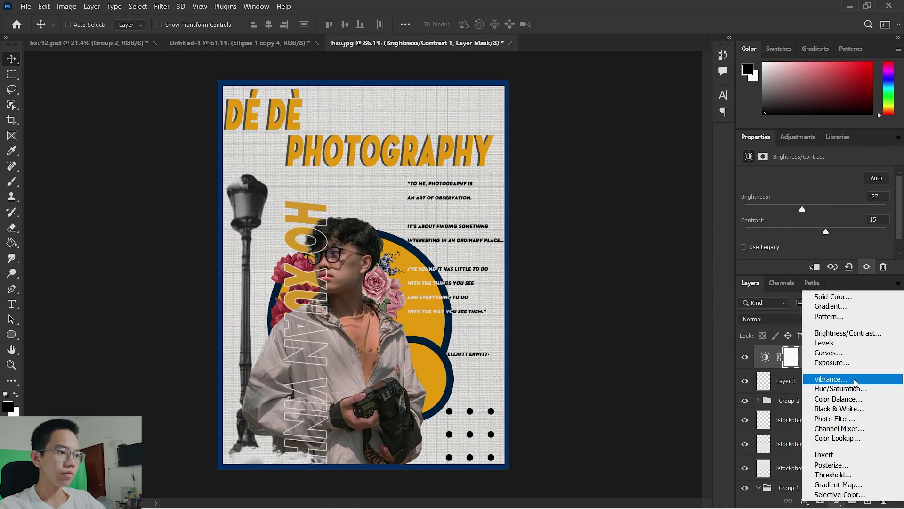
{"action": "left_click", "coordinate": [829, 352]}
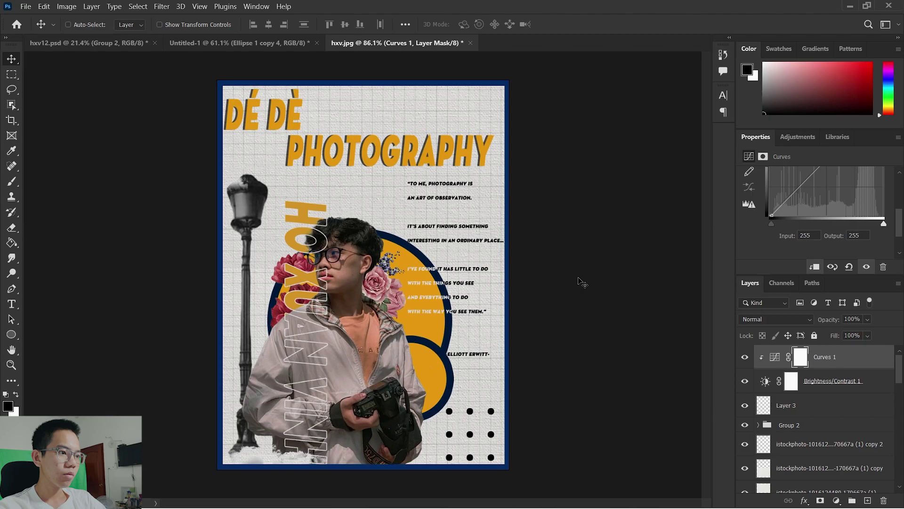
Select the 'DÉ DÈ PHOTOGRAPHY' title layer and nudge it slightly right.
{"action": "right_click", "coordinate": [389, 157]}
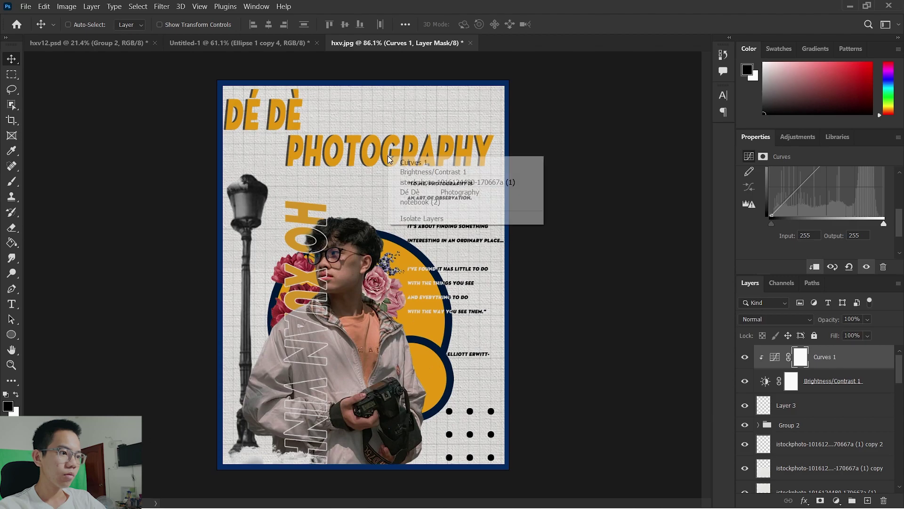
{"action": "left_click", "coordinate": [424, 194]}
{"action": "left_click_drag", "start_coordinate": [286, 108], "coordinate": [289, 107]}
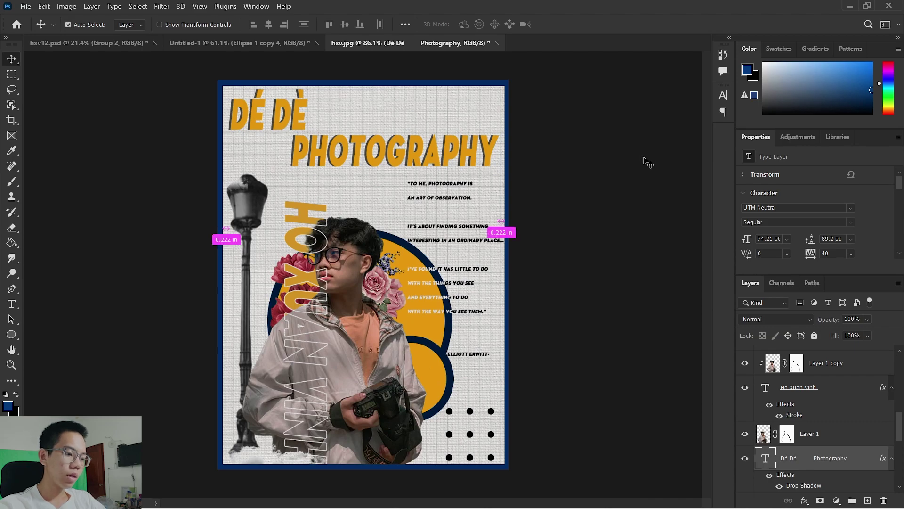
Export the poster as a 720×960 PNG named 'finall' into Downloads.
{"action": "key", "text": "ctrl+alt+shift+w"}
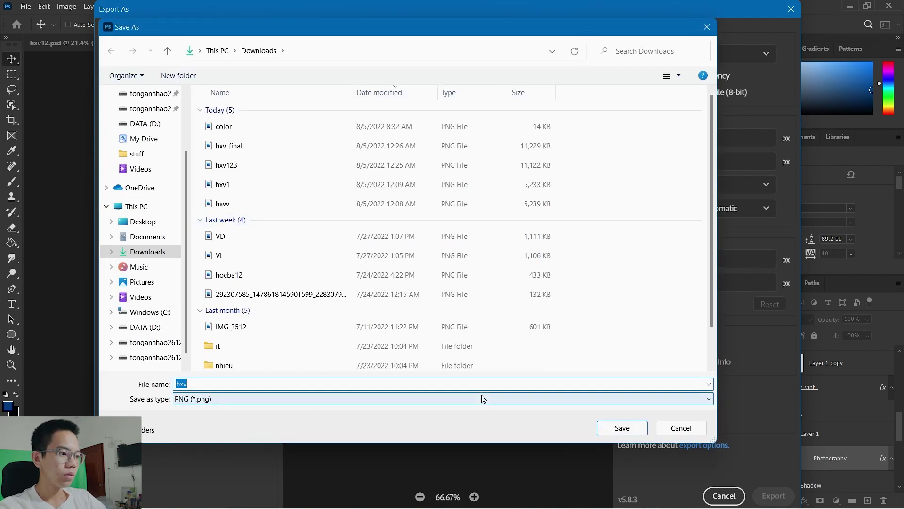
{"action": "type", "text": "finall"}
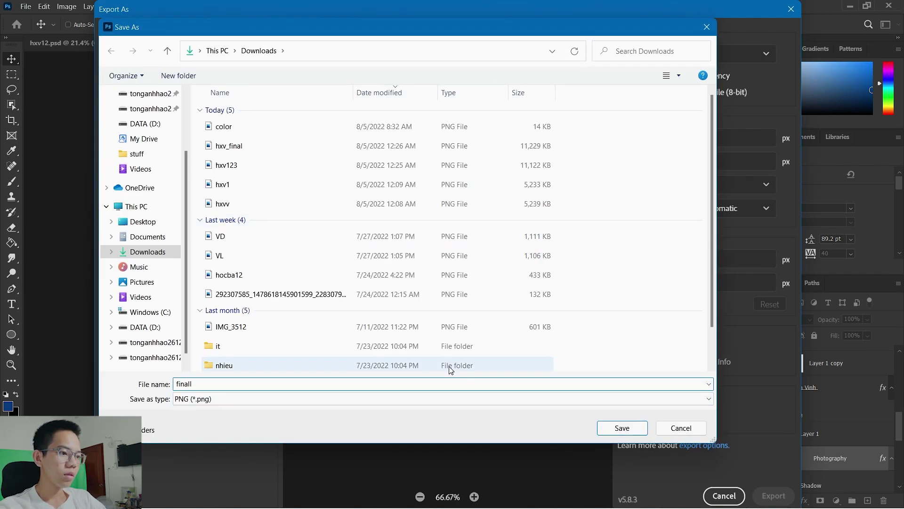
{"action": "left_click", "coordinate": [613, 429]}
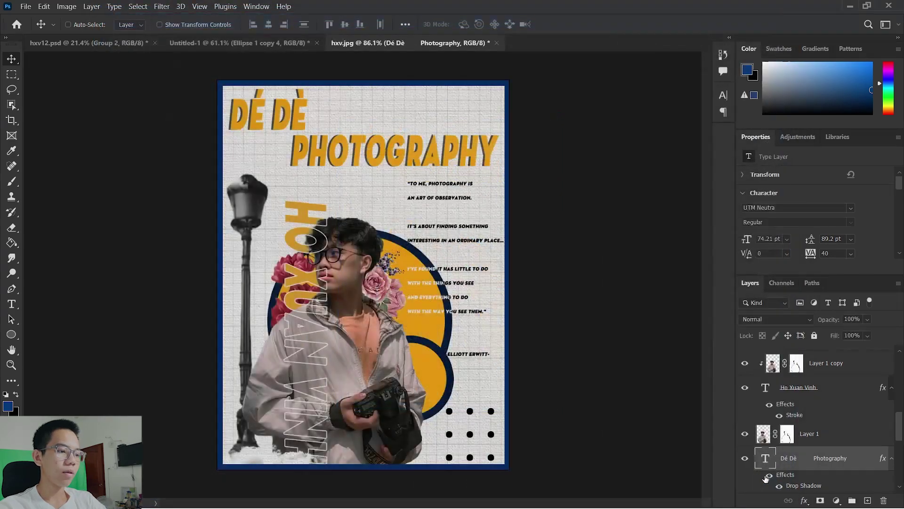